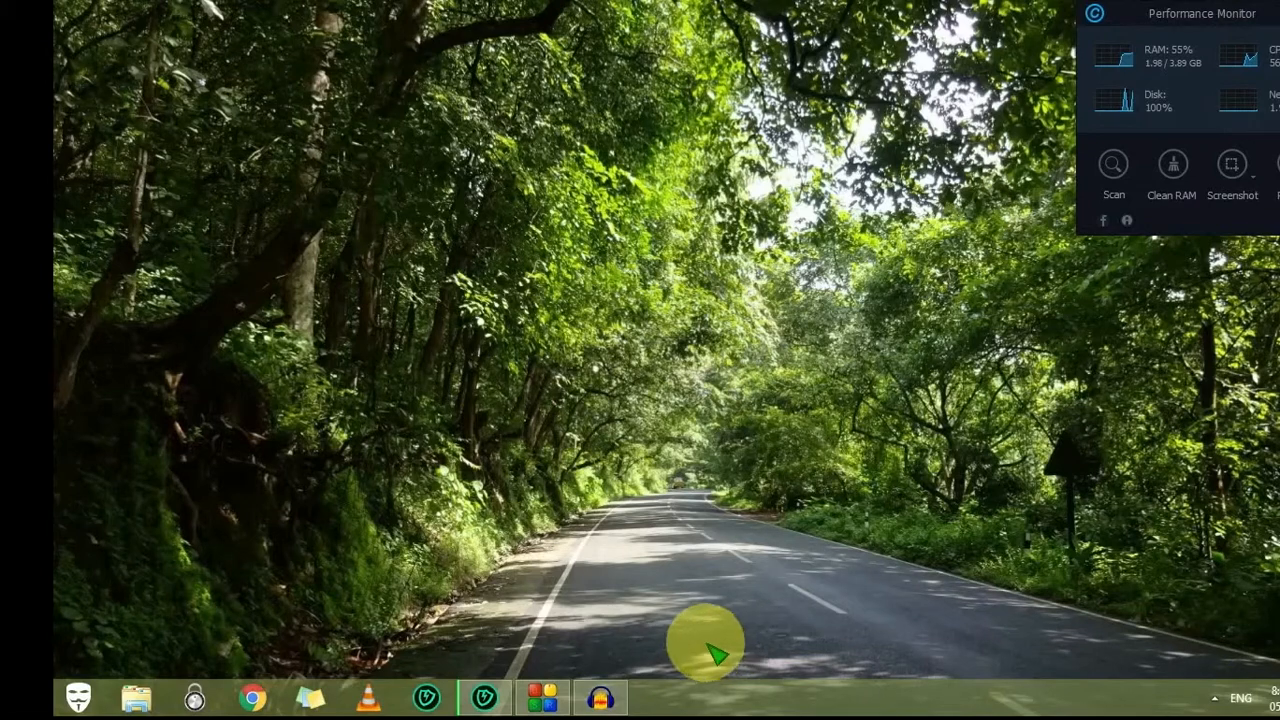
Step: Start Port Forward Network Utilities from the tray and dismiss its trial notice
{"action": "left_click", "coordinate": [1213, 696]}
{"action": "left_click", "coordinate": [542, 358]}
{"action": "left_click", "coordinate": [862, 418]}
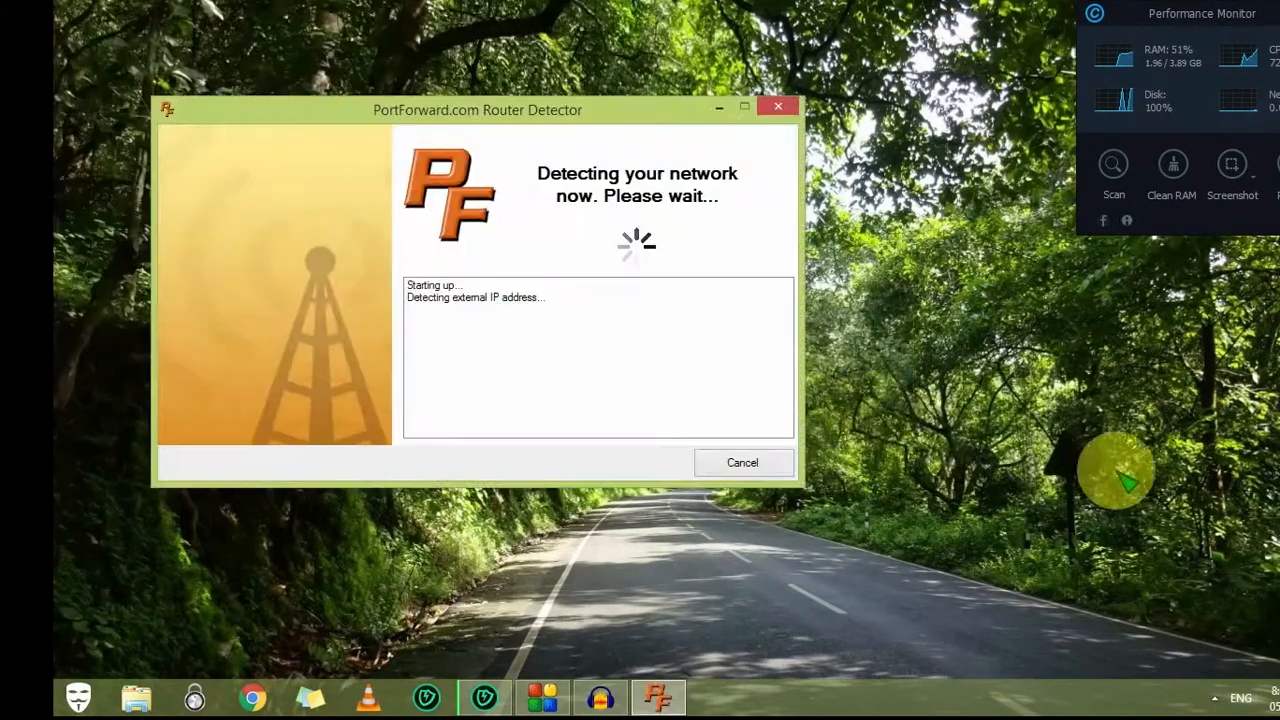
Step: Open the Network and Sharing Center from the network tray icon's menu
{"action": "left_click", "coordinate": [1216, 697]}
{"action": "right_click", "coordinate": [1171, 544]}
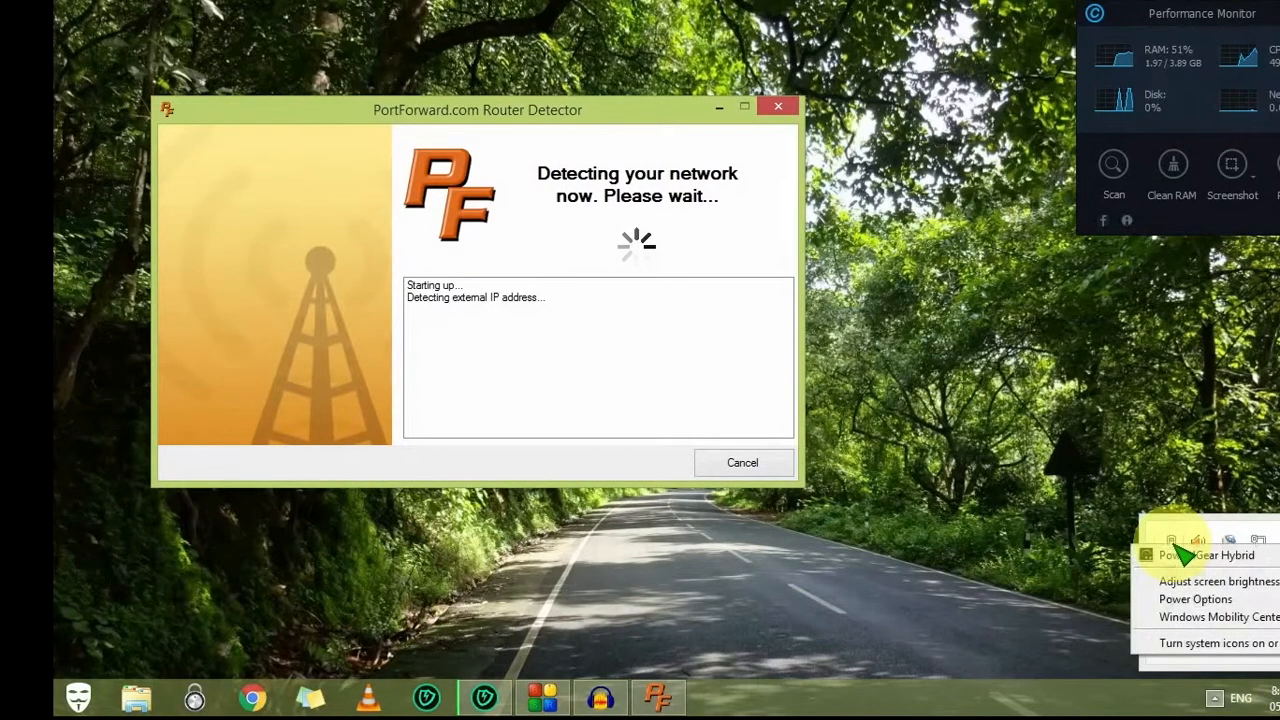
{"action": "left_click", "coordinate": [1187, 528]}
{"action": "left_click", "coordinate": [1214, 698]}
{"action": "right_click", "coordinate": [1258, 542]}
{"action": "left_click", "coordinate": [1245, 566]}
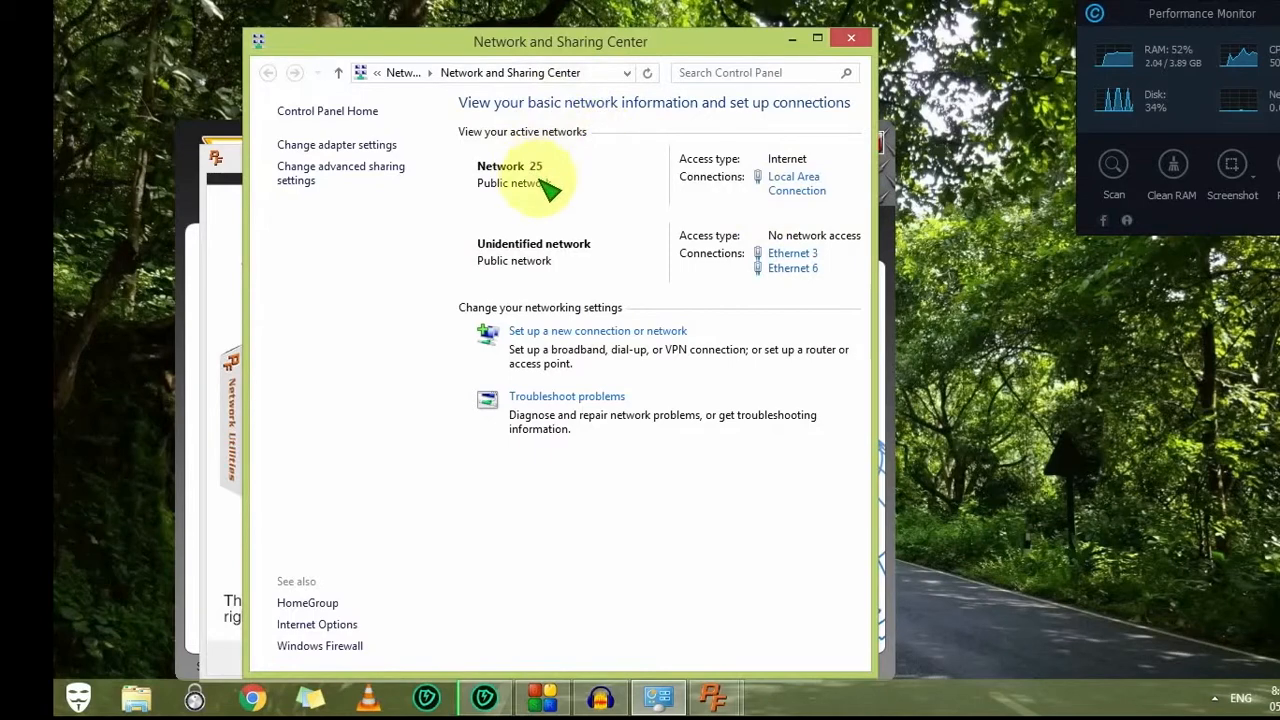
Step: Open the Local Area Connection status and close the Port Forward trial notice
{"action": "left_click", "coordinate": [800, 188]}
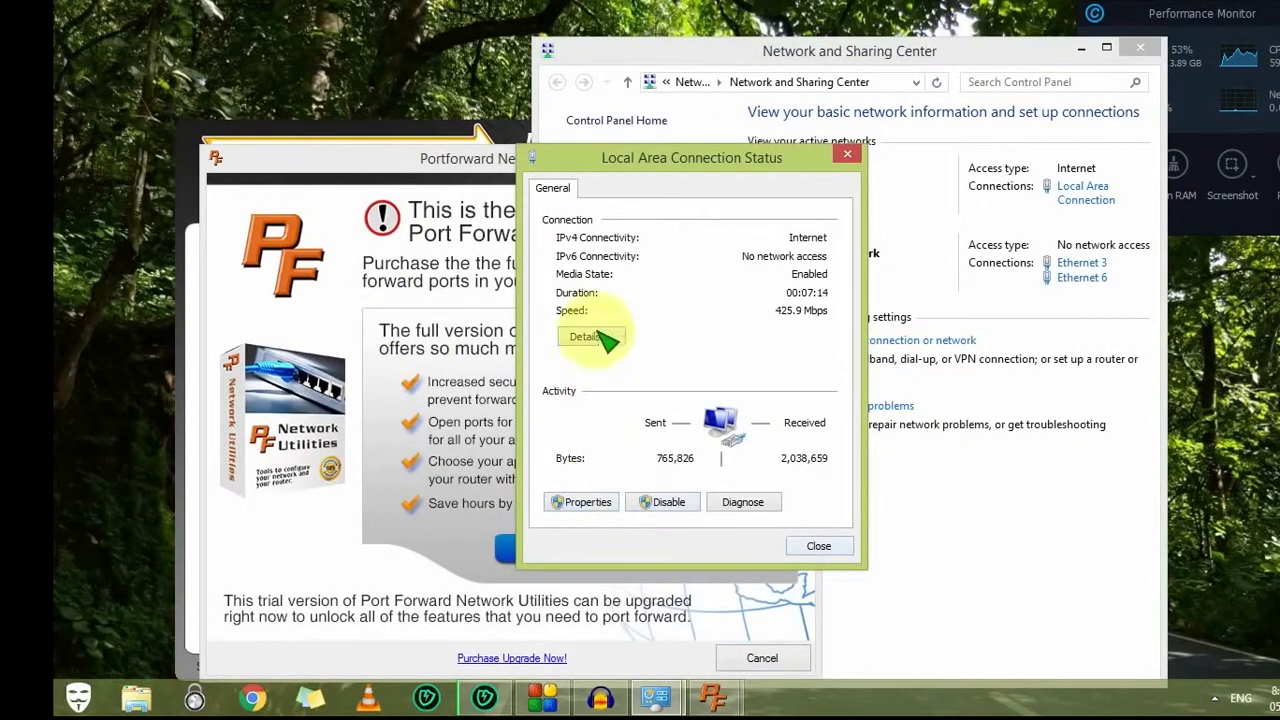
{"action": "left_click", "coordinate": [578, 499]}
{"action": "left_click", "coordinate": [470, 161]}
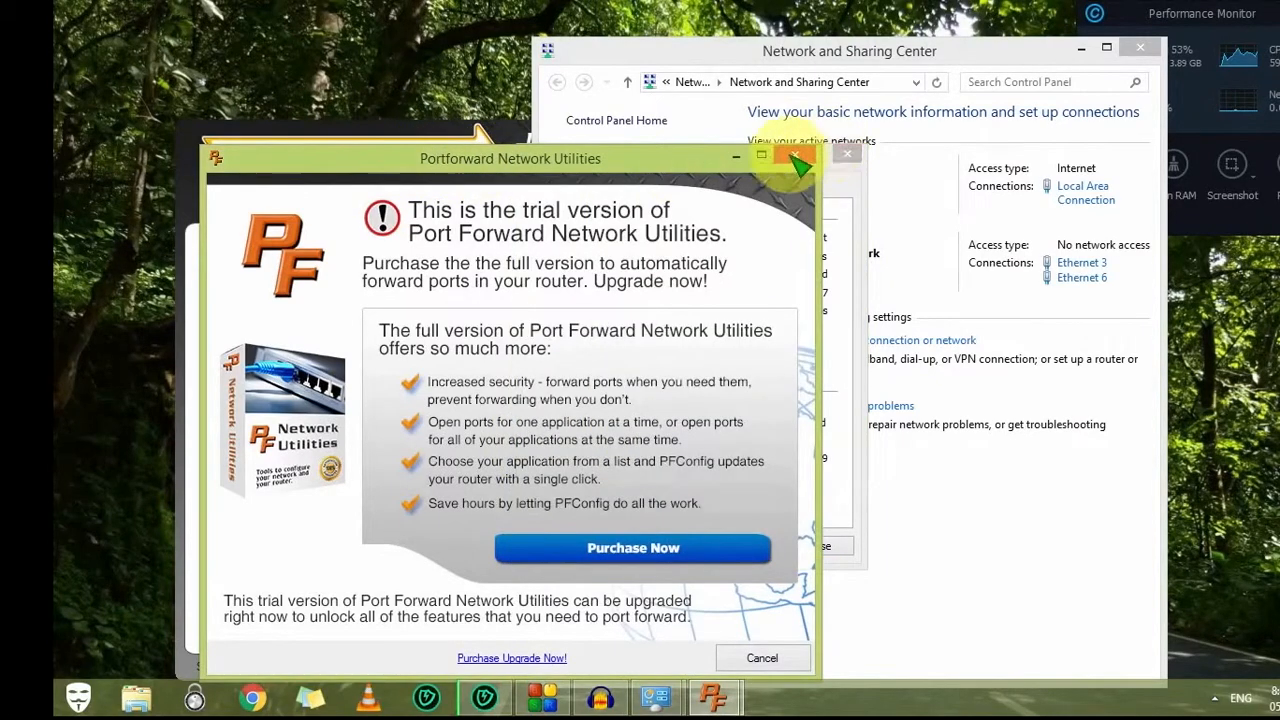
{"action": "left_click", "coordinate": [790, 154]}
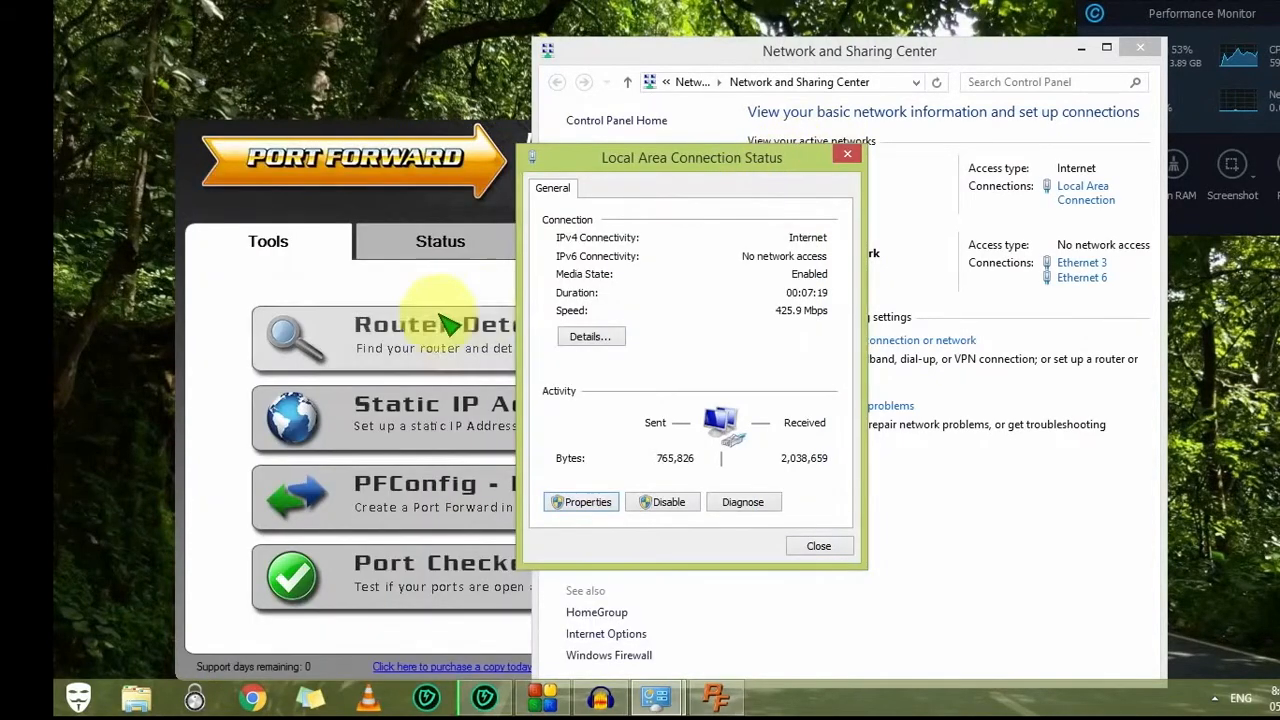
Step: In the connection's TCP/IPv4 properties, switch to 'Use the following IP address'
{"action": "left_click", "coordinate": [581, 501]}
{"action": "left_click", "coordinate": [668, 419]}
{"action": "scroll", "coordinate": [668, 425], "scroll_direction": "down", "scroll_amount": 1}
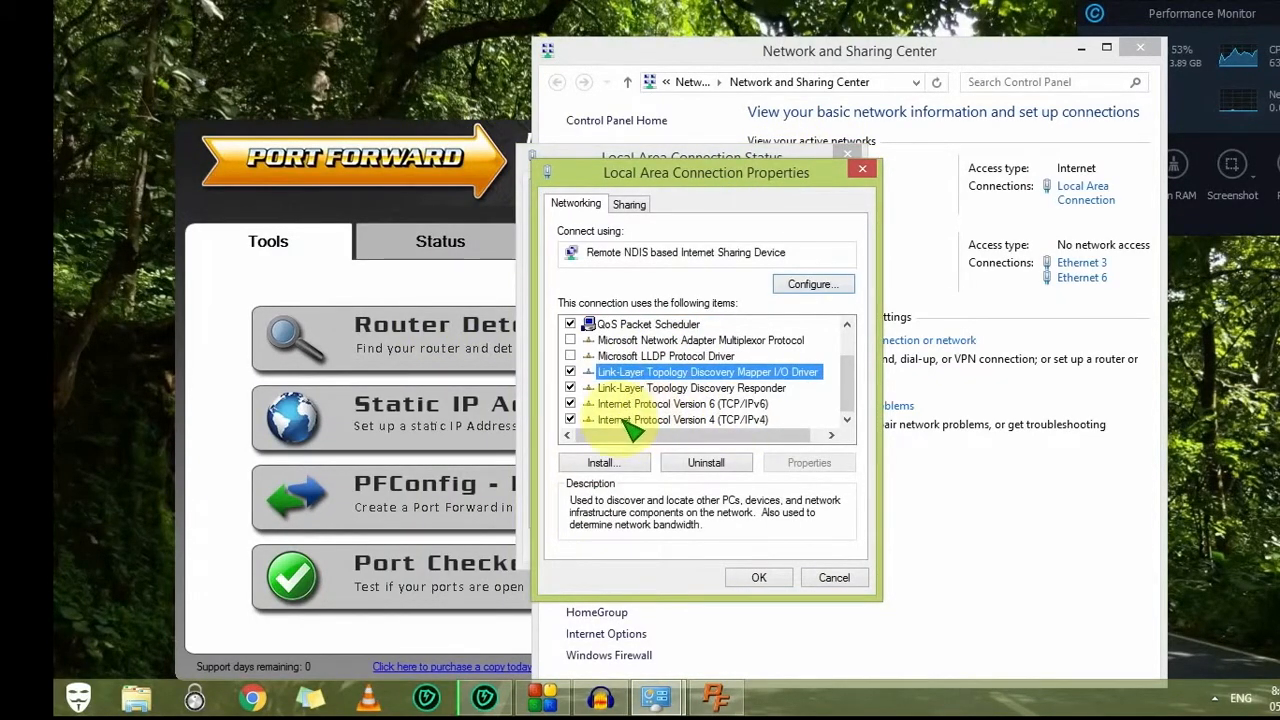
{"action": "double_click", "coordinate": [658, 420]}
{"action": "left_click", "coordinate": [686, 380]}
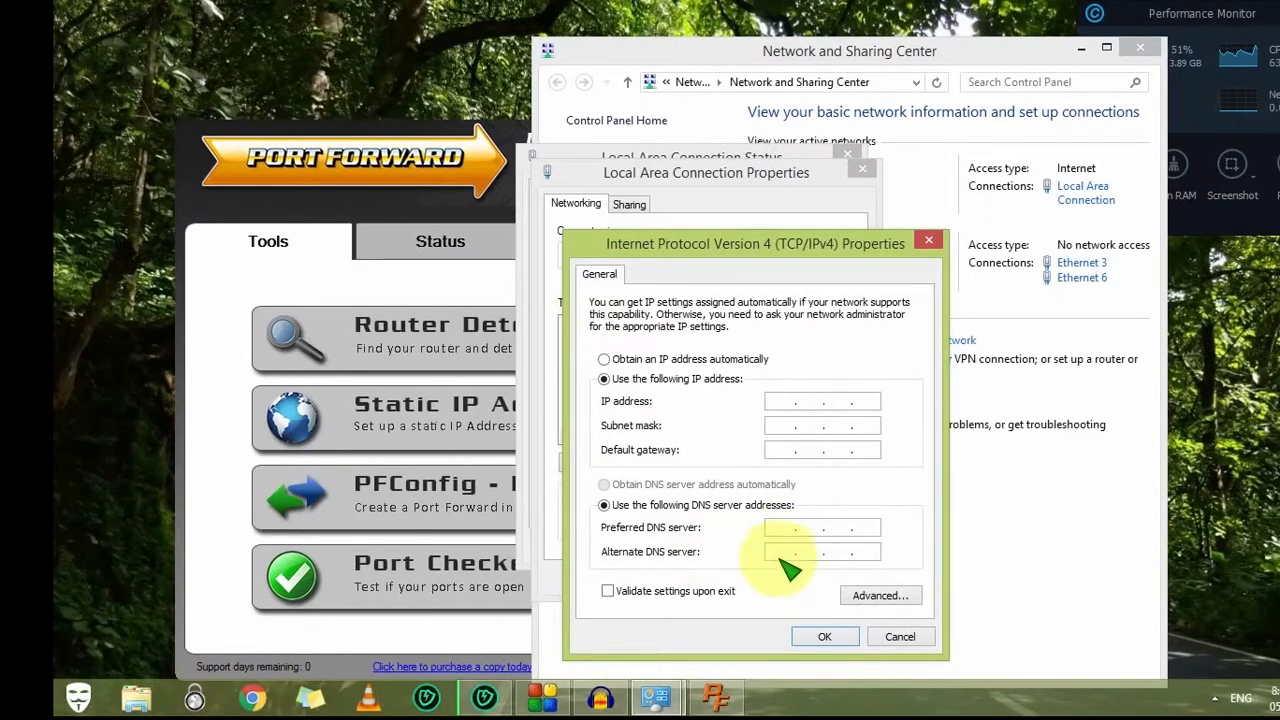
Step: Load the router admin page at 192.168.1.1 in Chrome and log in
{"action": "left_click", "coordinate": [248, 692]}
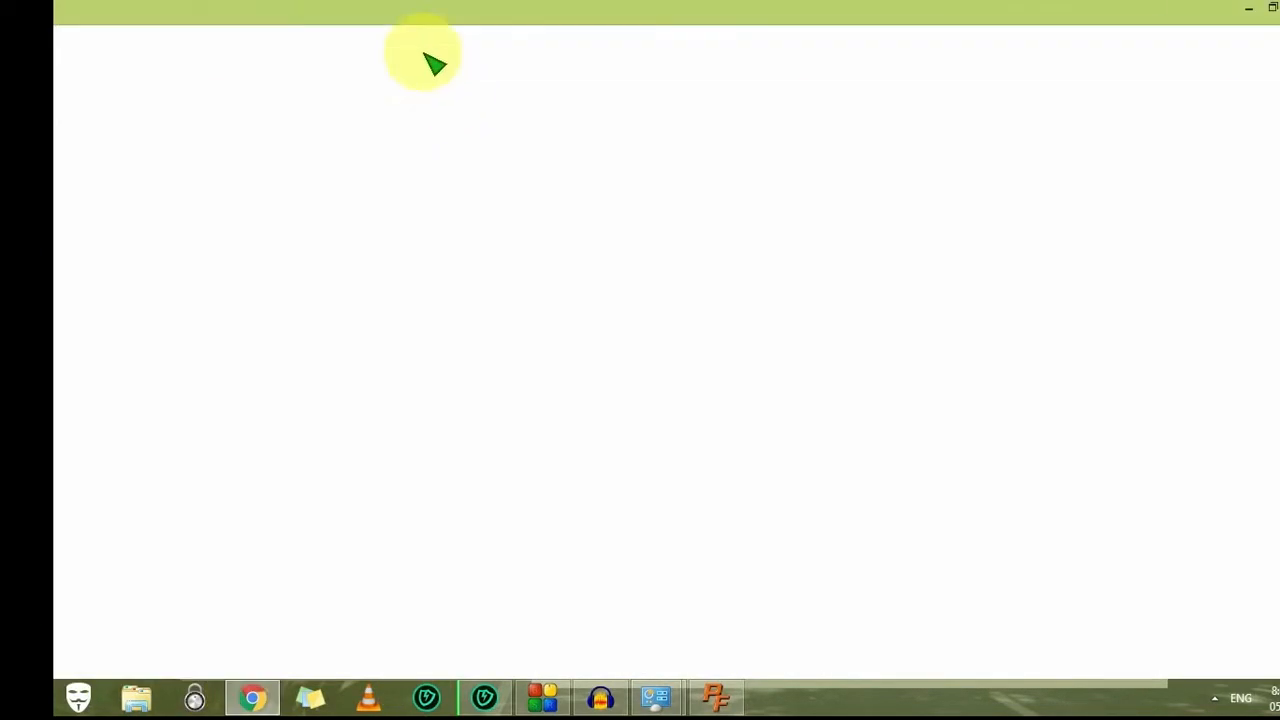
{"action": "type", "text": "192"}
{"action": "key", "text": "Return"}
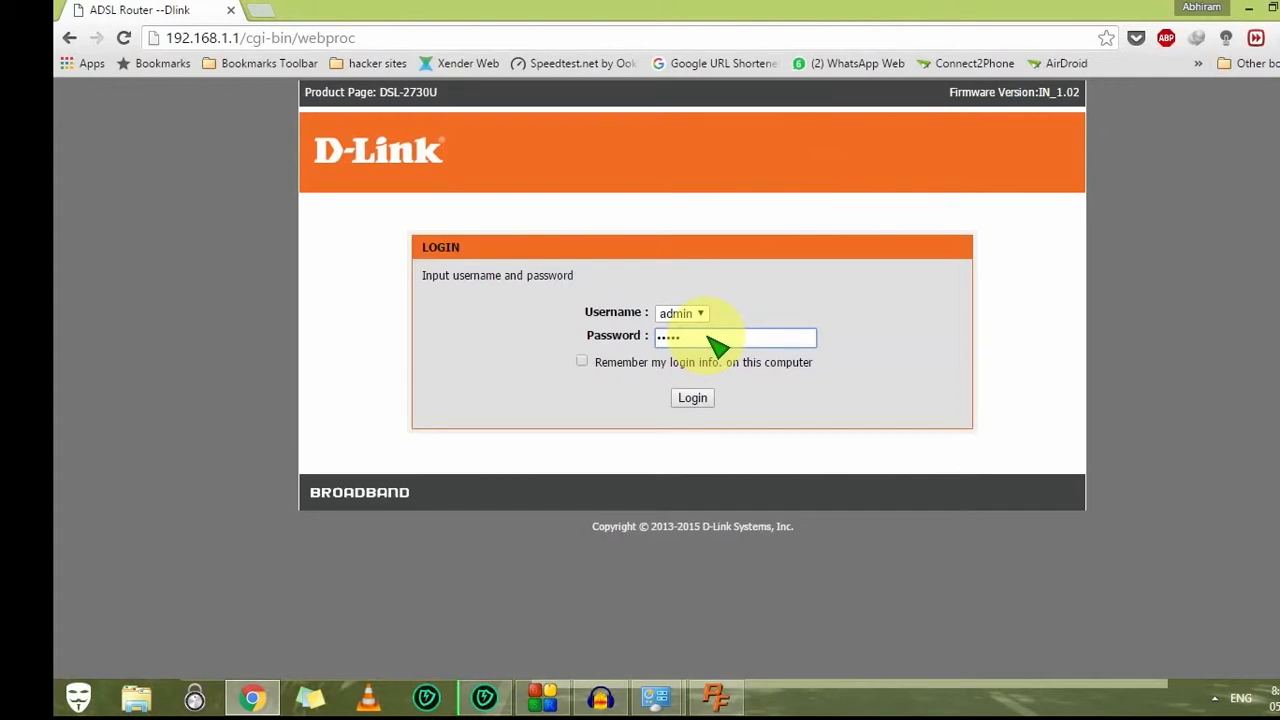
{"action": "key", "text": "Return"}
Step: Go through ADVANCED and HELP to the STATUS device info page with gateway and DNS addresses
{"action": "left_click", "coordinate": [648, 213]}
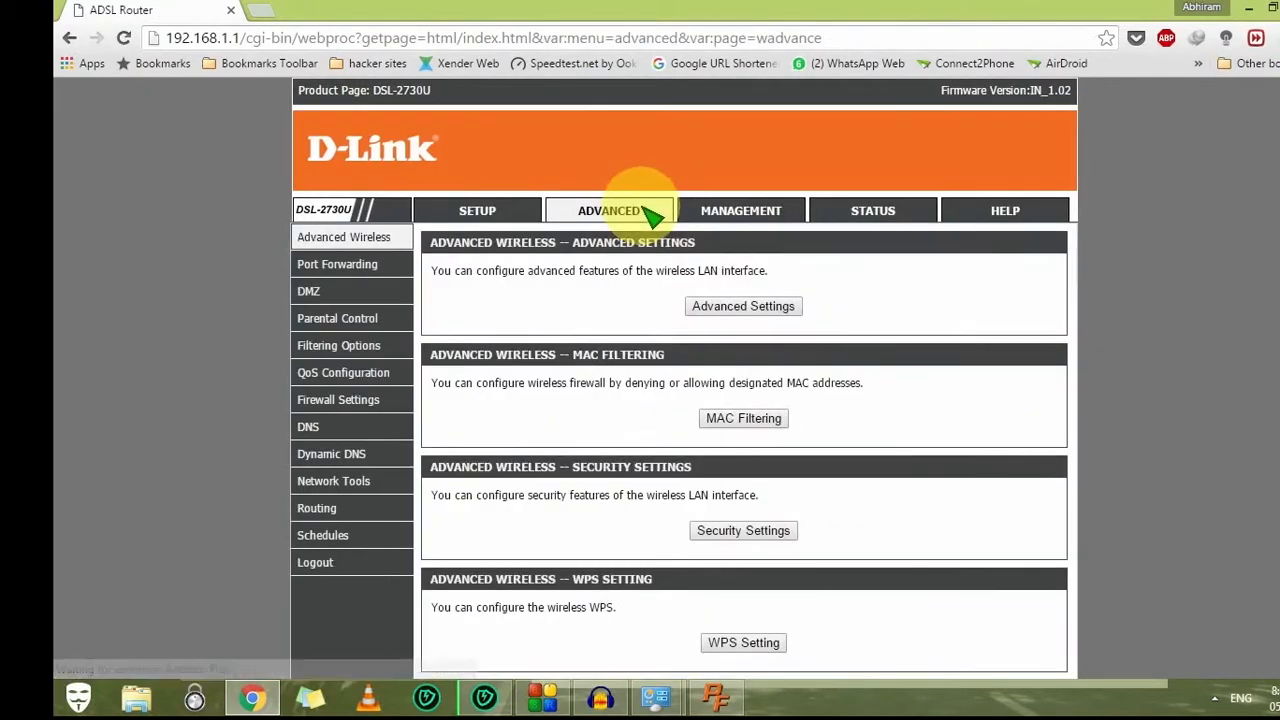
{"action": "scroll", "coordinate": [493, 391], "scroll_direction": "down", "scroll_amount": 2}
{"action": "scroll", "coordinate": [493, 391], "scroll_direction": "up", "scroll_amount": 2}
{"action": "left_click", "coordinate": [990, 212]}
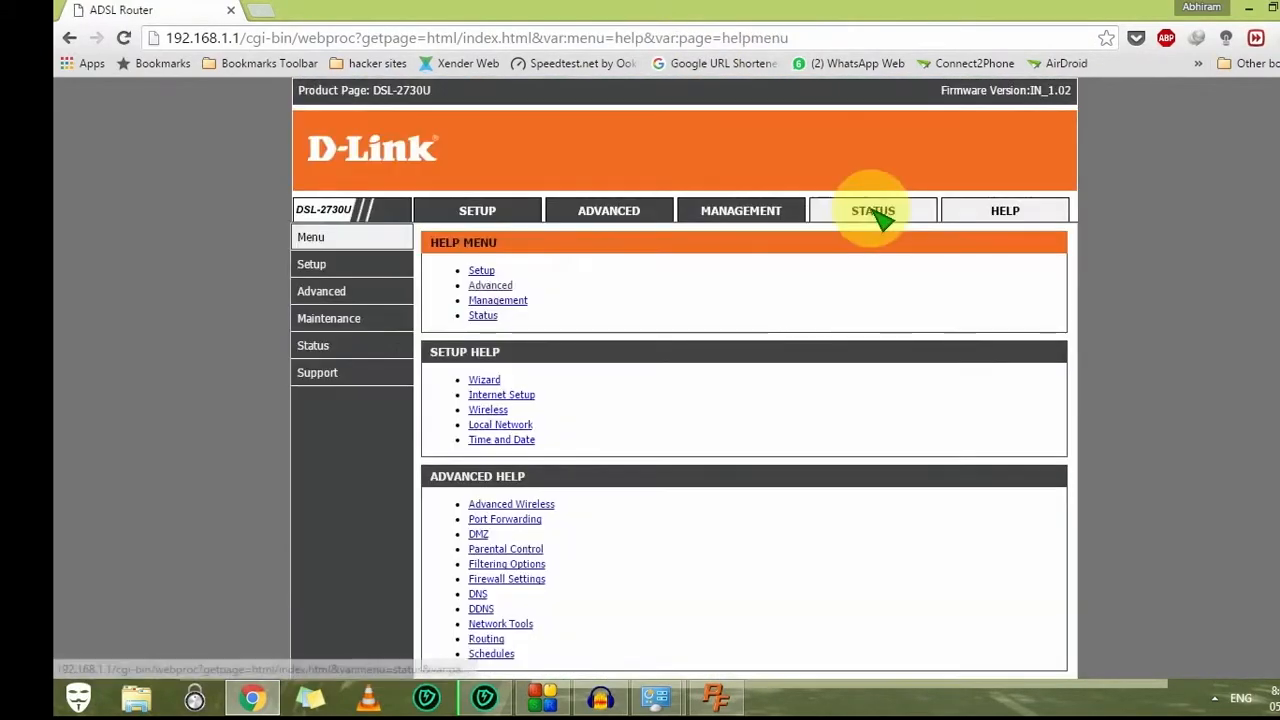
{"action": "left_click", "coordinate": [880, 218]}
{"action": "scroll", "coordinate": [728, 440], "scroll_direction": "down", "scroll_amount": 5}
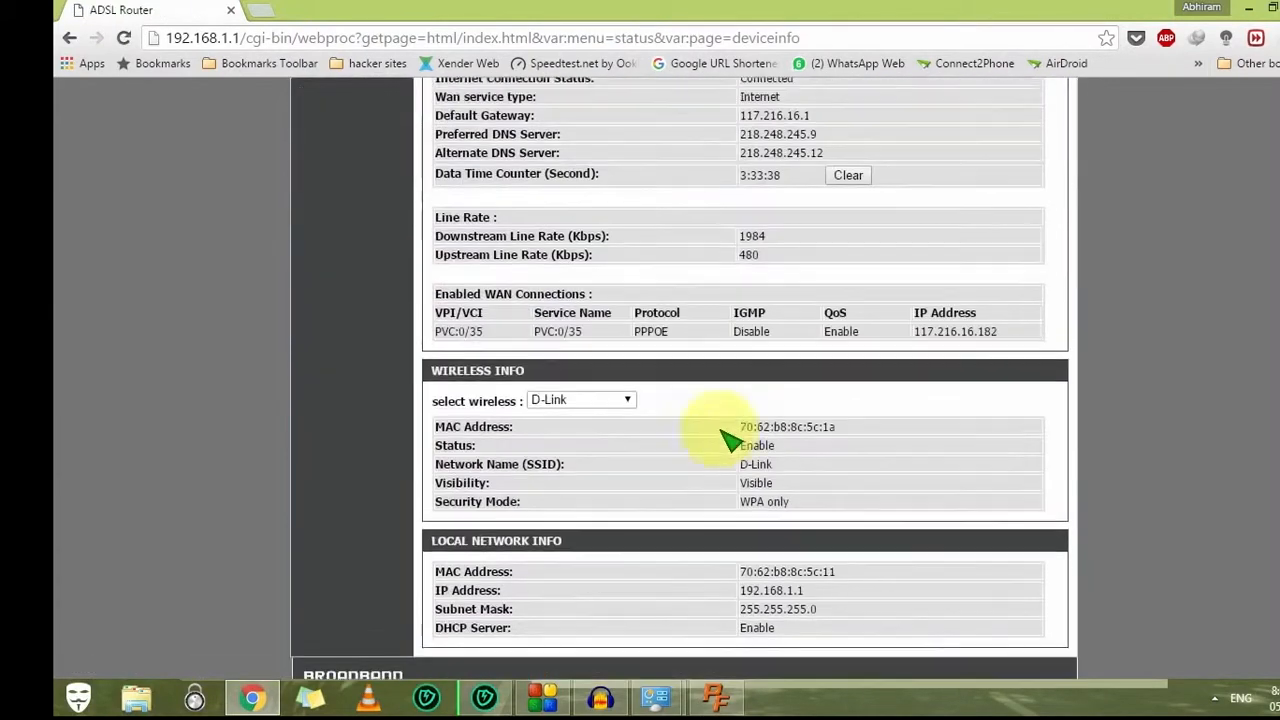
{"action": "scroll", "coordinate": [722, 437], "scroll_direction": "up", "scroll_amount": 2}
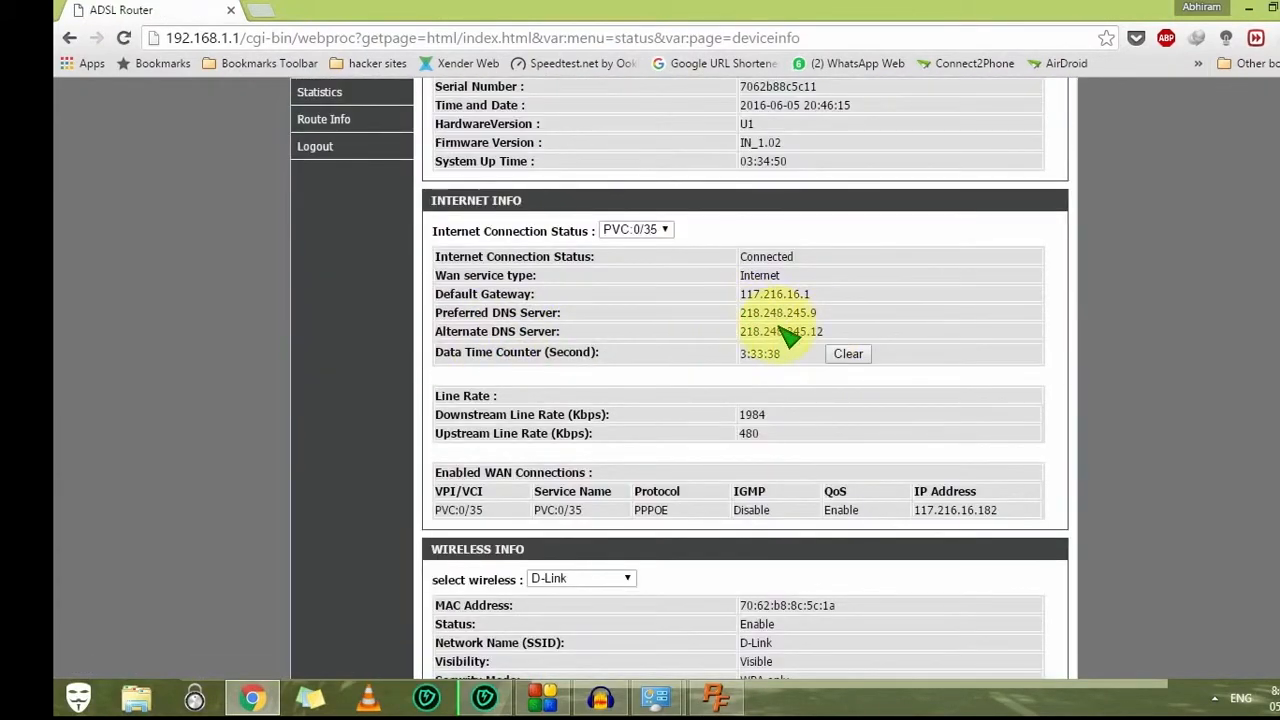
{"action": "left_click", "coordinate": [660, 696]}
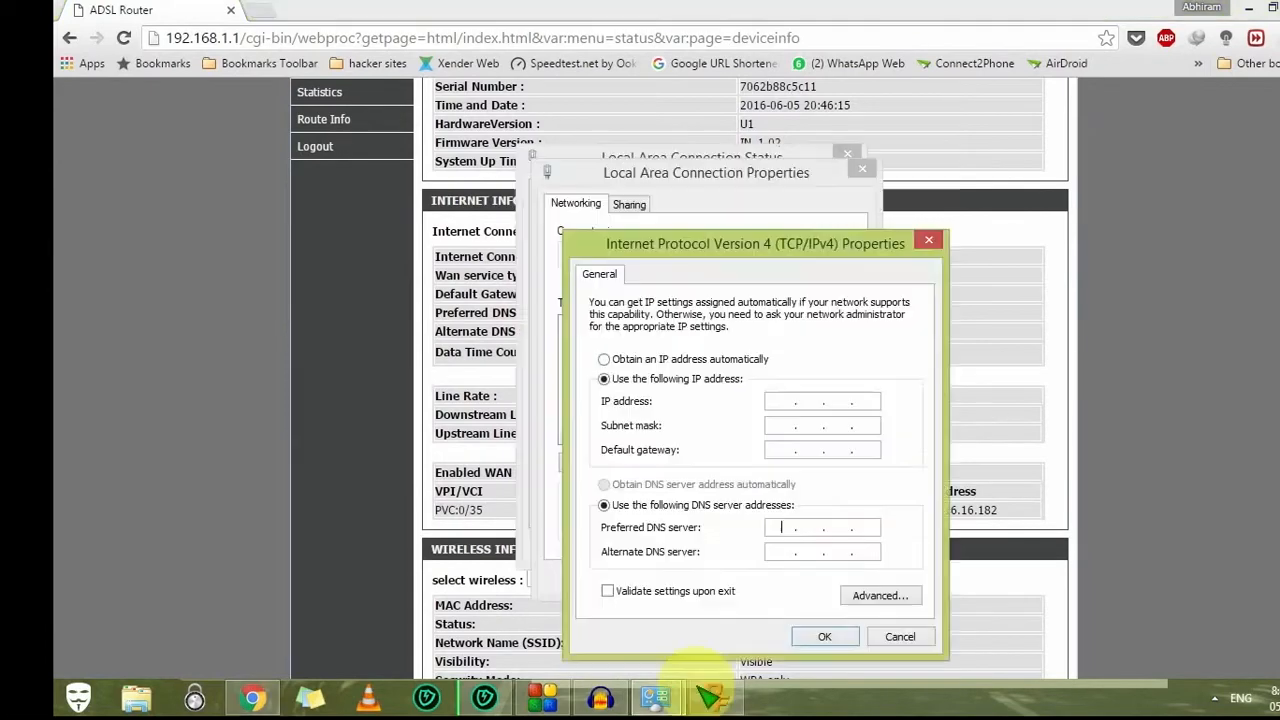
{"action": "left_click", "coordinate": [812, 552]}
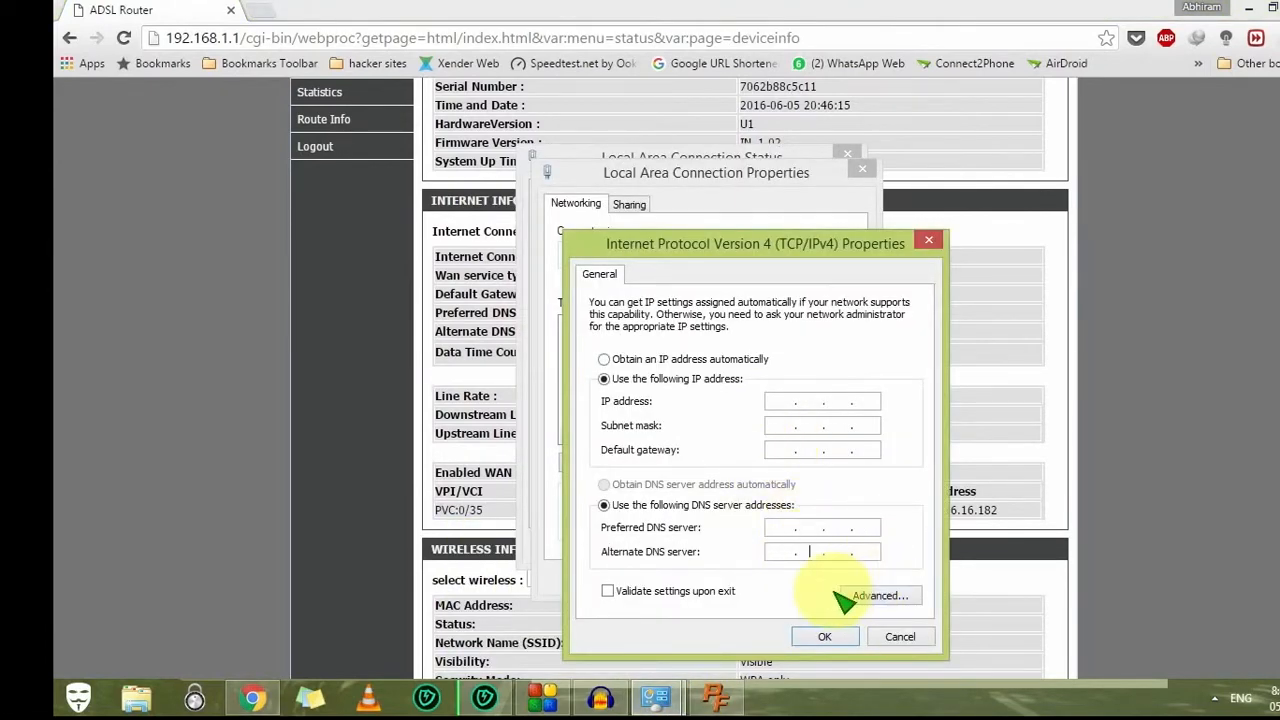
{"action": "left_click", "coordinate": [858, 598]}
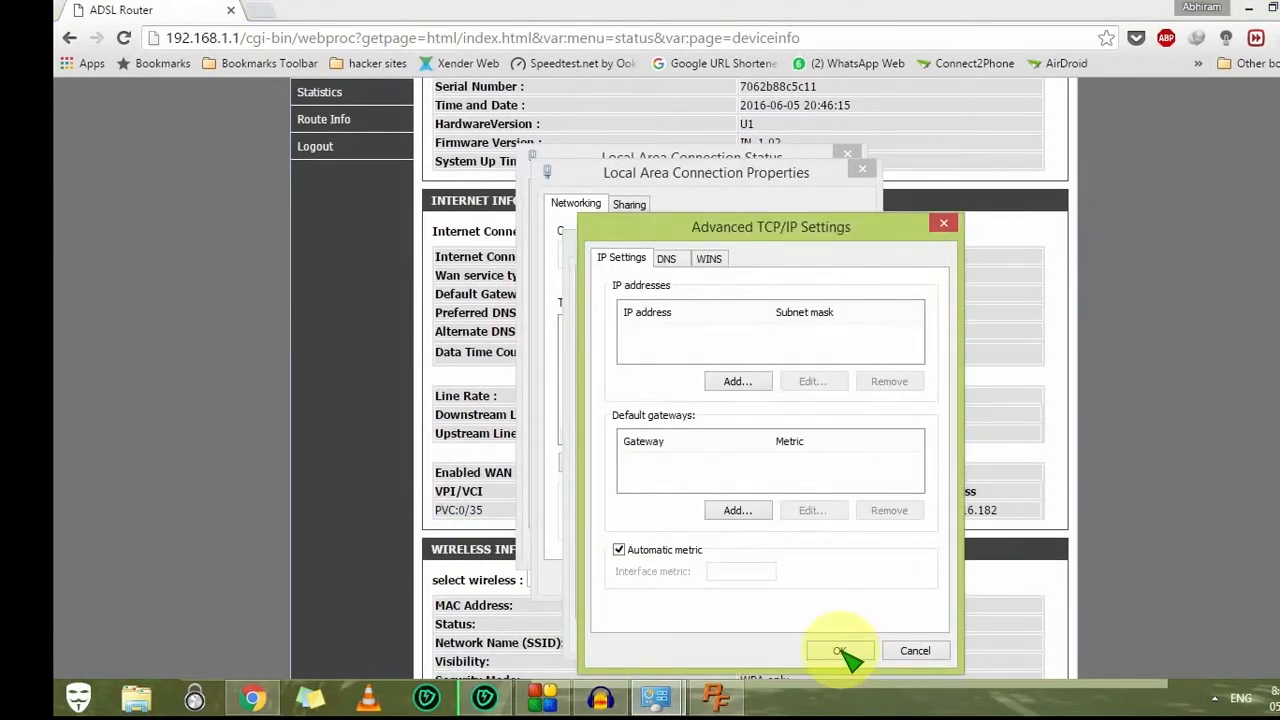
{"action": "left_click", "coordinate": [735, 381]}
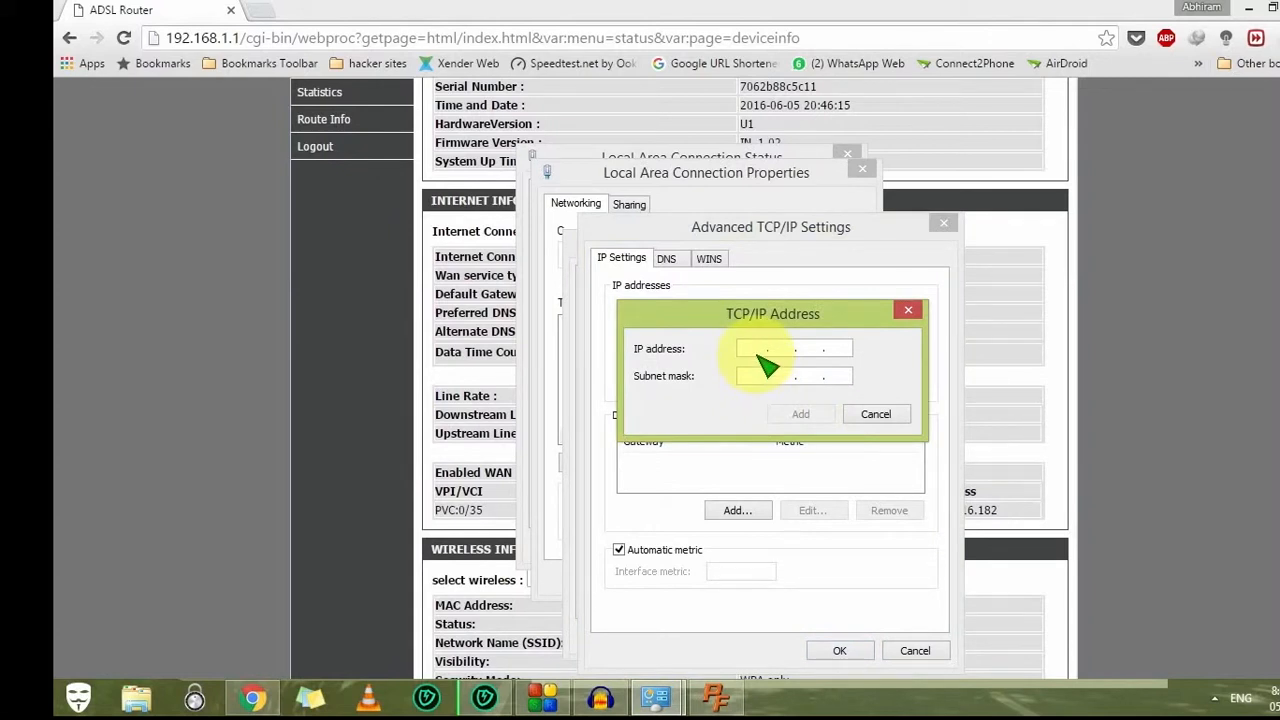
{"action": "left_click", "coordinate": [873, 412]}
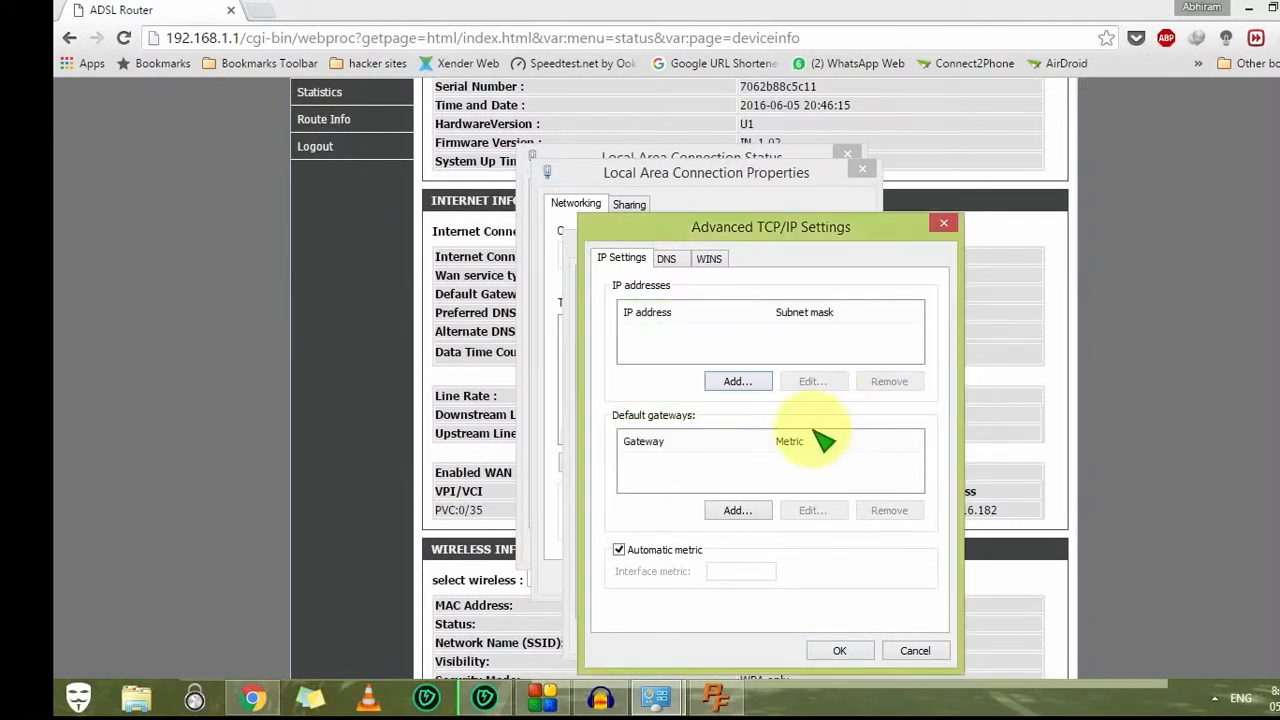
{"action": "left_click", "coordinate": [912, 652]}
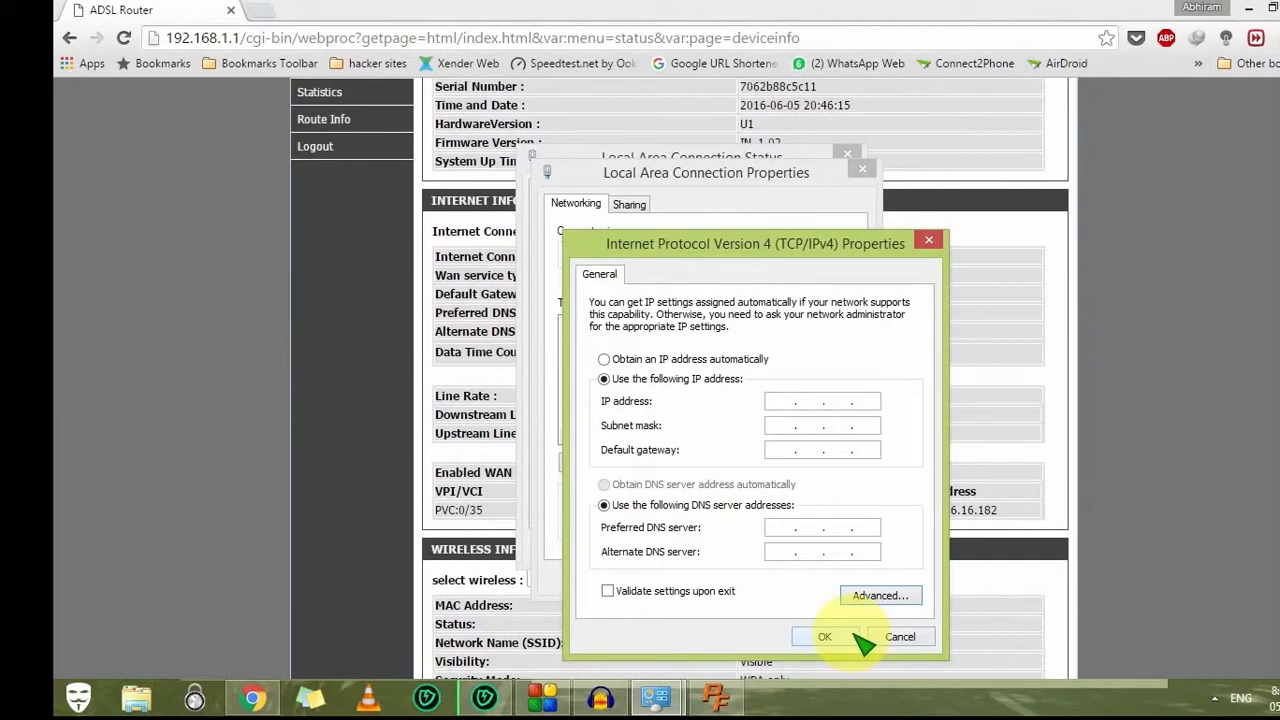
Step: Open the router's Setup > Local Network settings page
{"action": "left_click", "coordinate": [728, 16]}
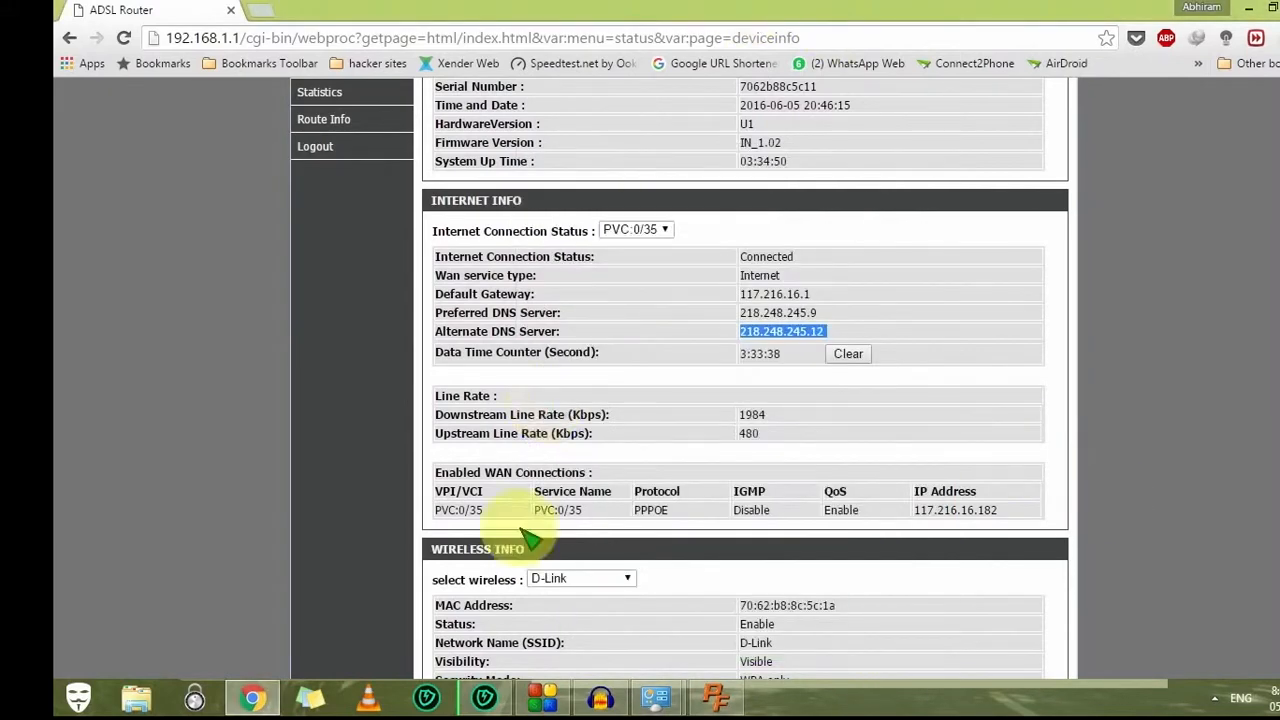
{"action": "scroll", "coordinate": [608, 225], "scroll_direction": "up", "scroll_amount": 3}
{"action": "left_click", "coordinate": [445, 210]}
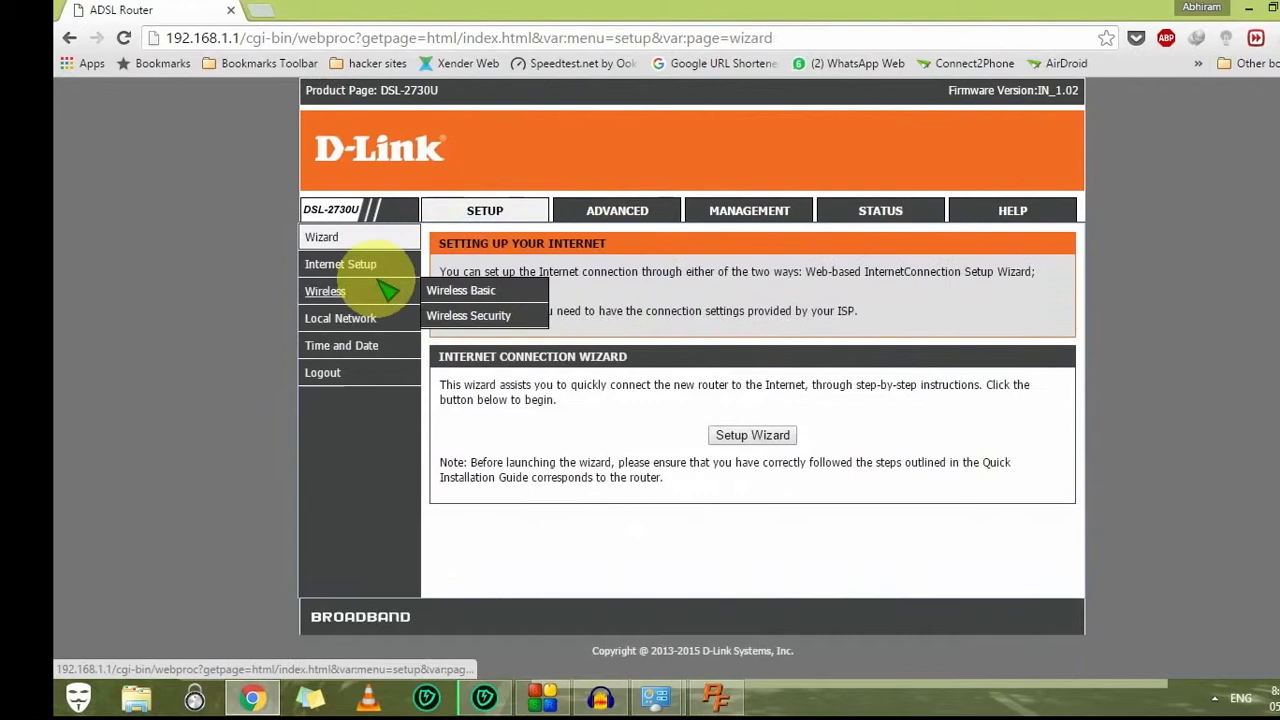
{"action": "left_click", "coordinate": [341, 317]}
{"action": "scroll", "coordinate": [471, 563], "scroll_direction": "down", "scroll_amount": 2}
{"action": "scroll", "coordinate": [471, 563], "scroll_direction": "up", "scroll_amount": 2}
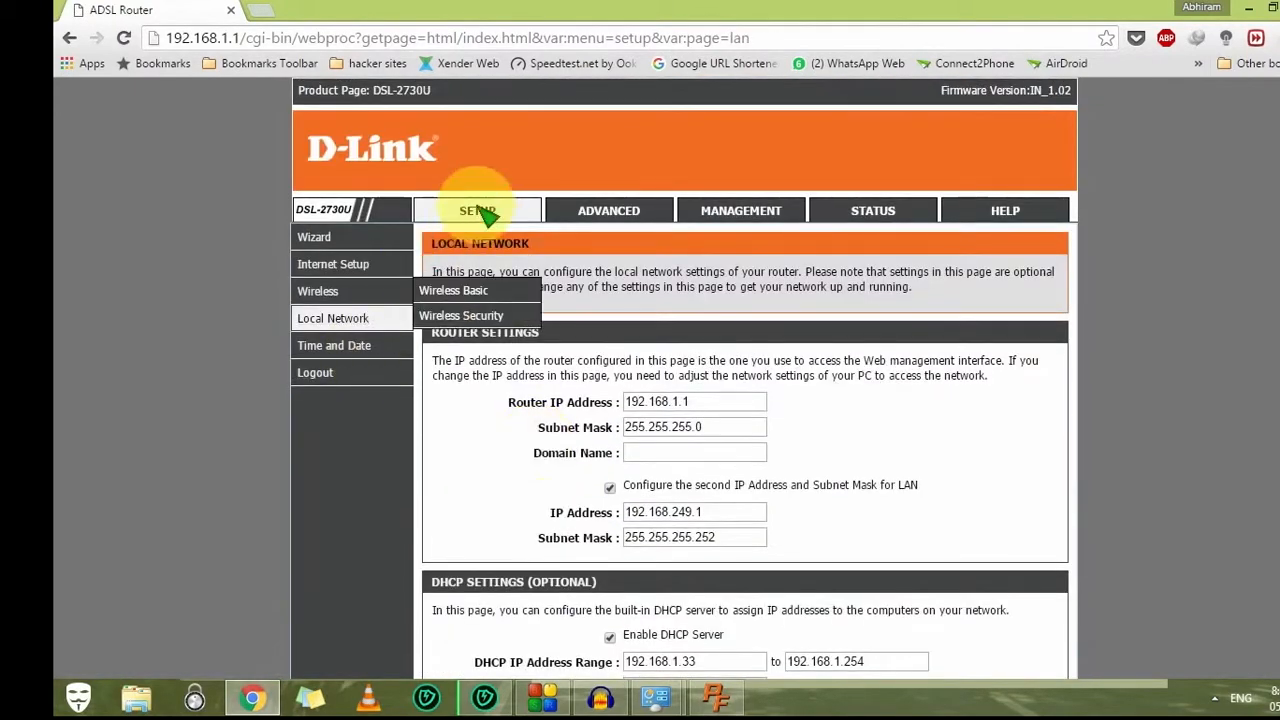
{"action": "scroll", "coordinate": [526, 440], "scroll_direction": "down", "scroll_amount": 1}
Step: Check the router IP, subnet mask 255.255.255.0 and DHCP start address 192.168.1.33
{"action": "double_click", "coordinate": [648, 307]}
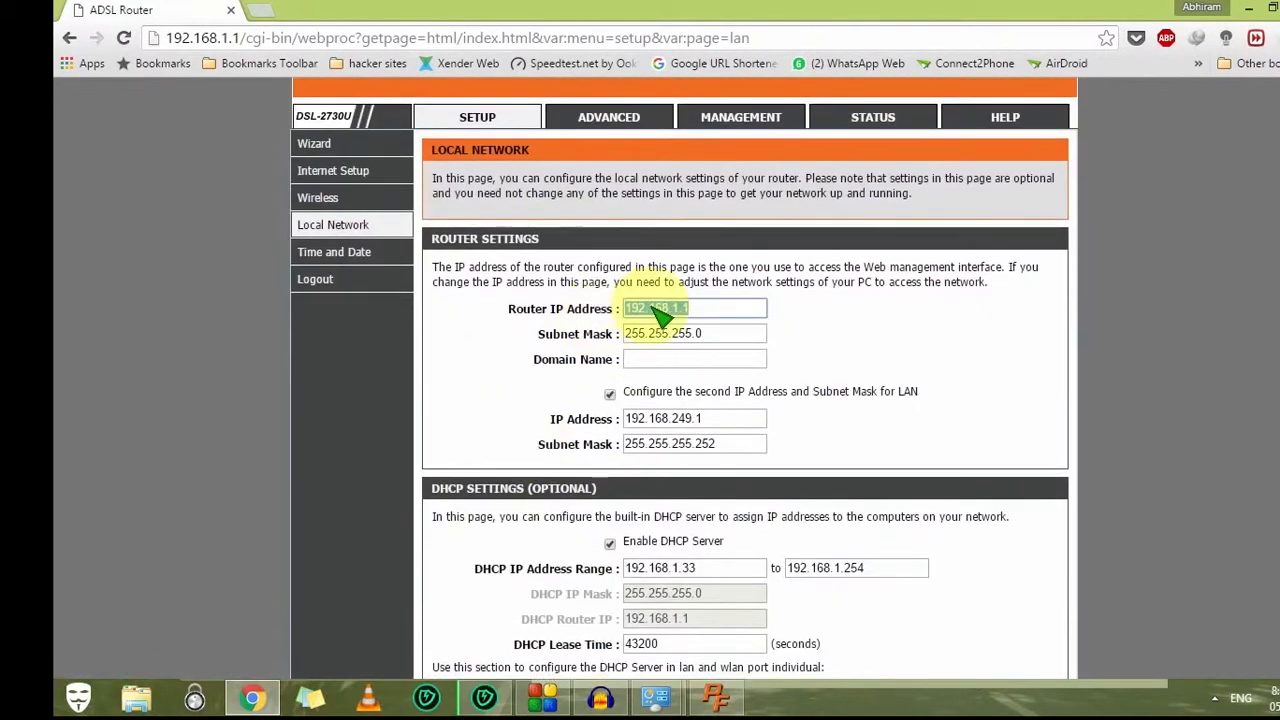
{"action": "left_click", "coordinate": [723, 307]}
{"action": "double_click", "coordinate": [694, 336]}
{"action": "scroll", "coordinate": [745, 255], "scroll_direction": "down", "scroll_amount": 1}
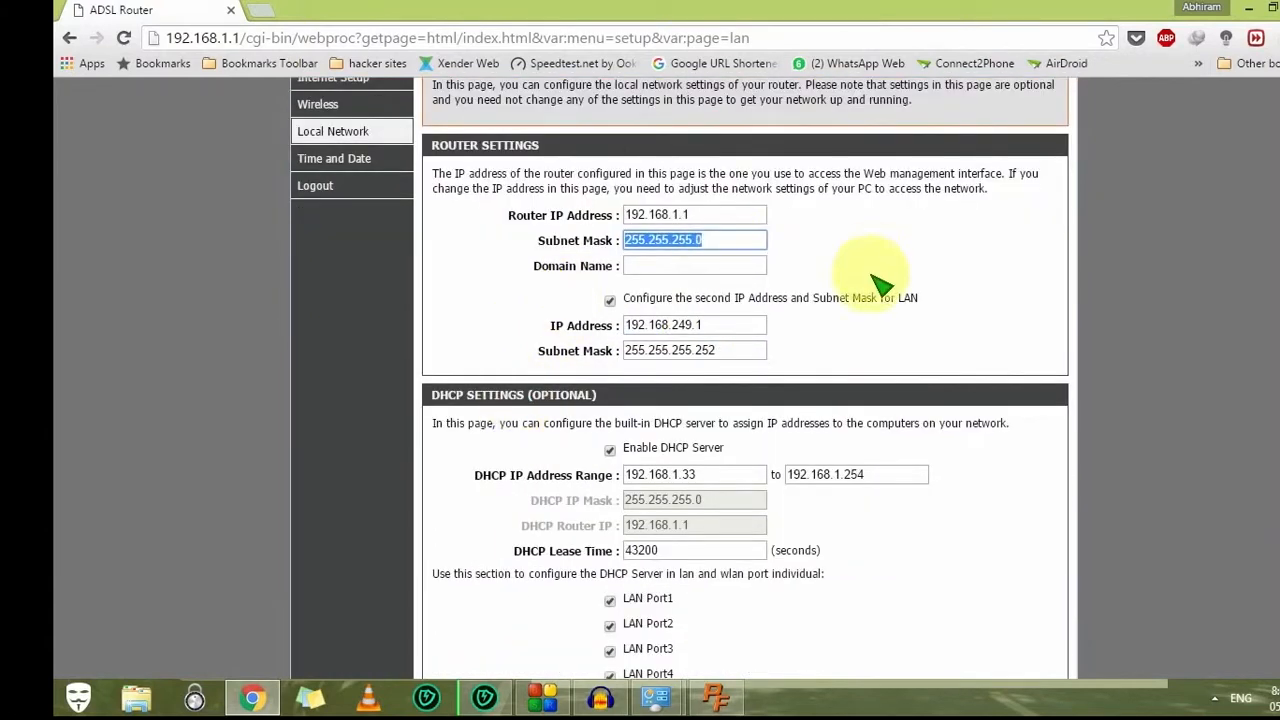
{"action": "scroll", "coordinate": [694, 421], "scroll_direction": "down", "scroll_amount": 2}
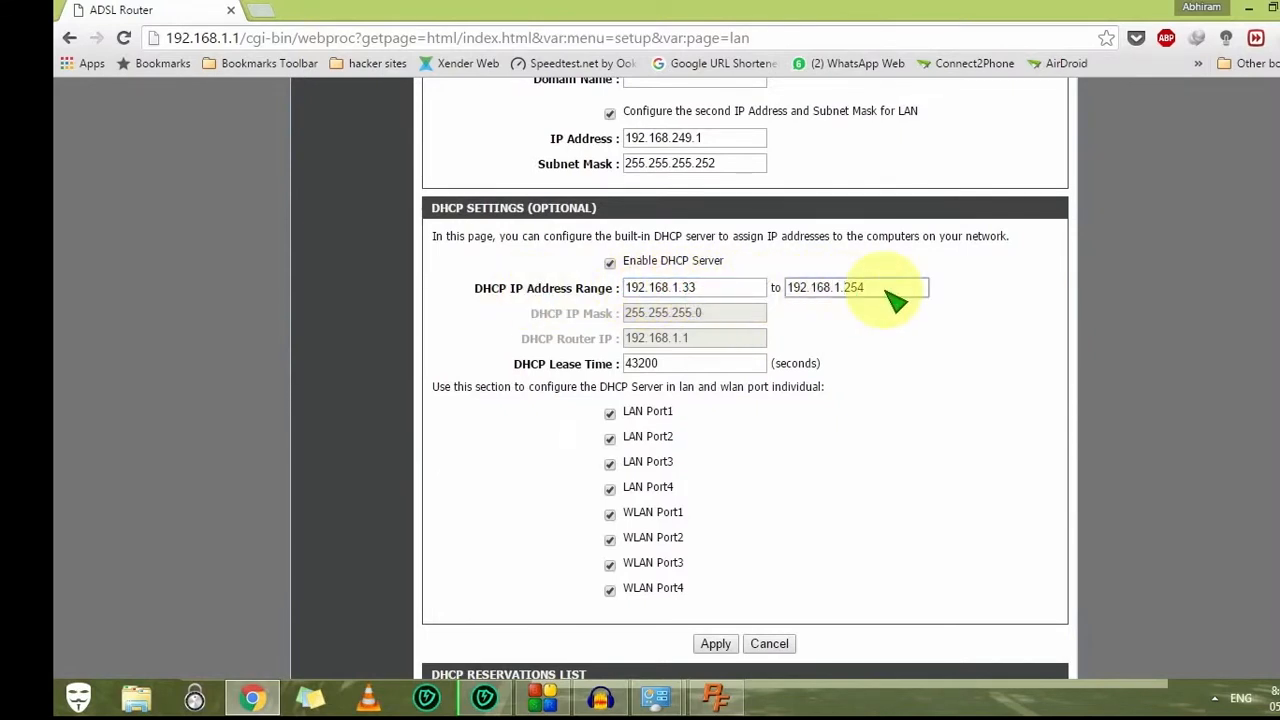
{"action": "double_click", "coordinate": [722, 292]}
{"action": "left_click", "coordinate": [720, 294]}
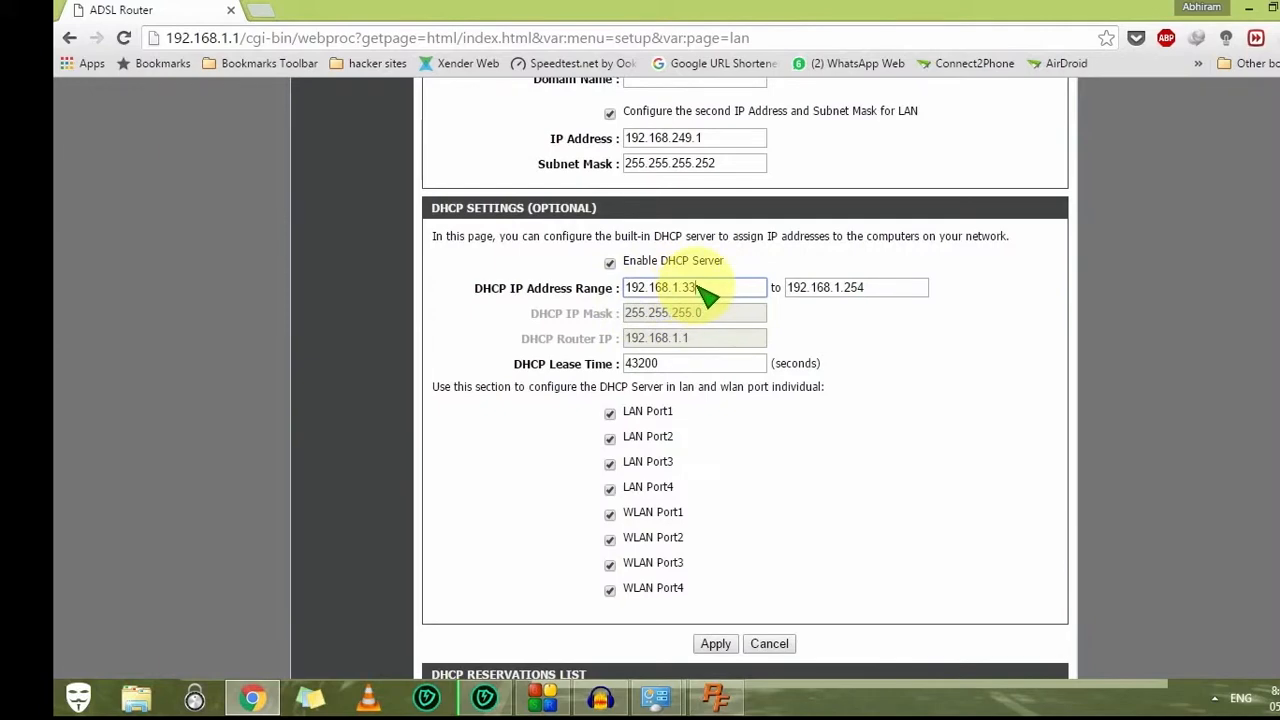
{"action": "scroll", "coordinate": [760, 570], "scroll_direction": "up", "scroll_amount": 4}
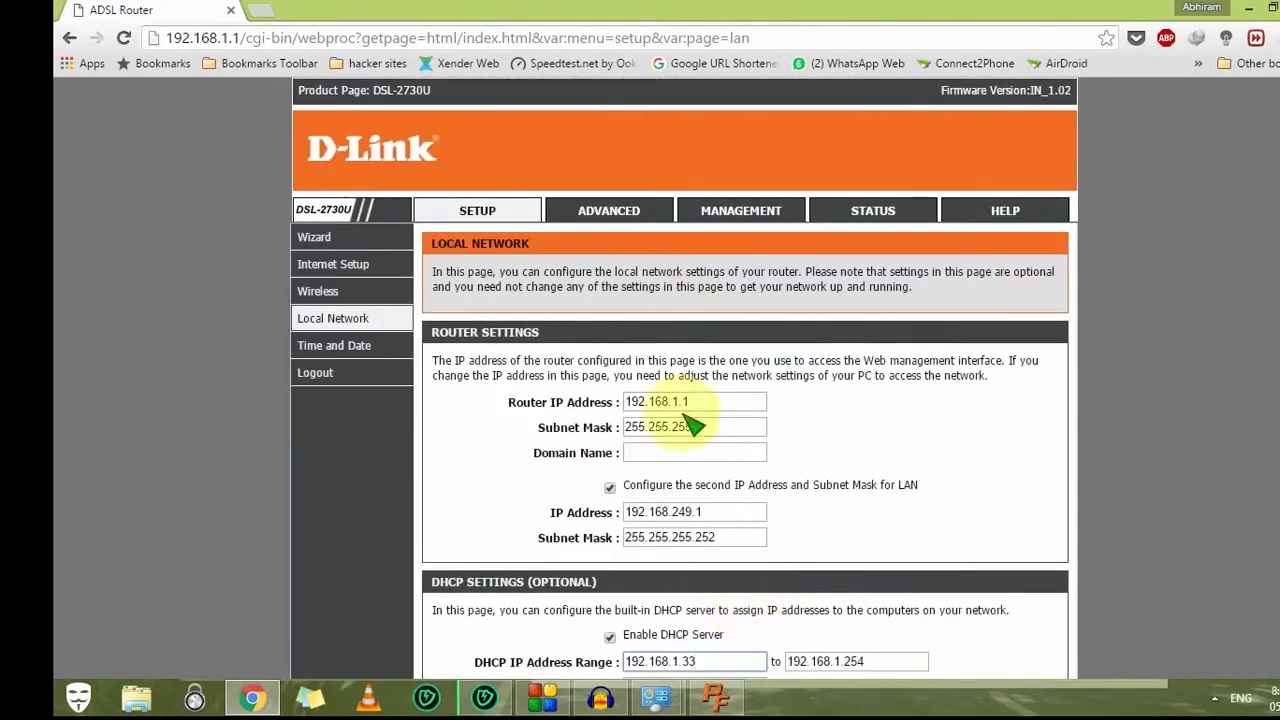
{"action": "left_click", "coordinate": [608, 215]}
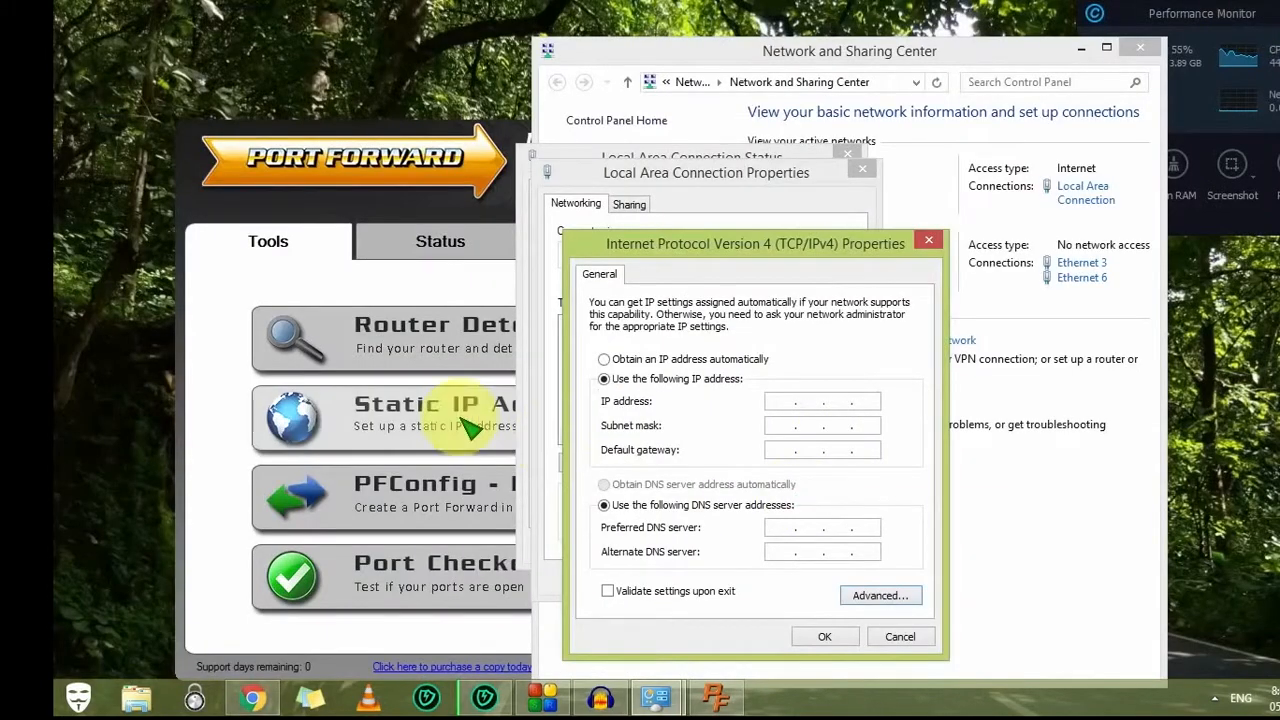
Step: Close the IPv4 dialogs and launch Port Forward's Static IP Address tool
{"action": "left_click", "coordinate": [900, 636]}
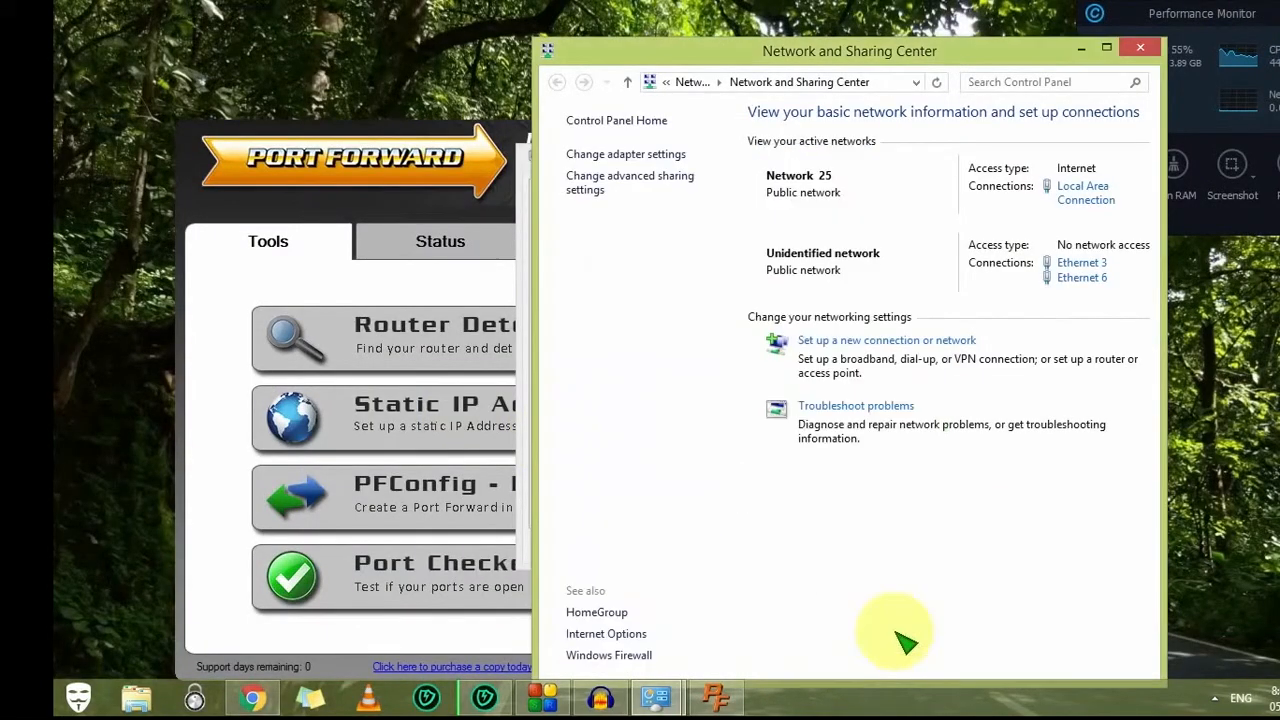
{"action": "left_click", "coordinate": [251, 278]}
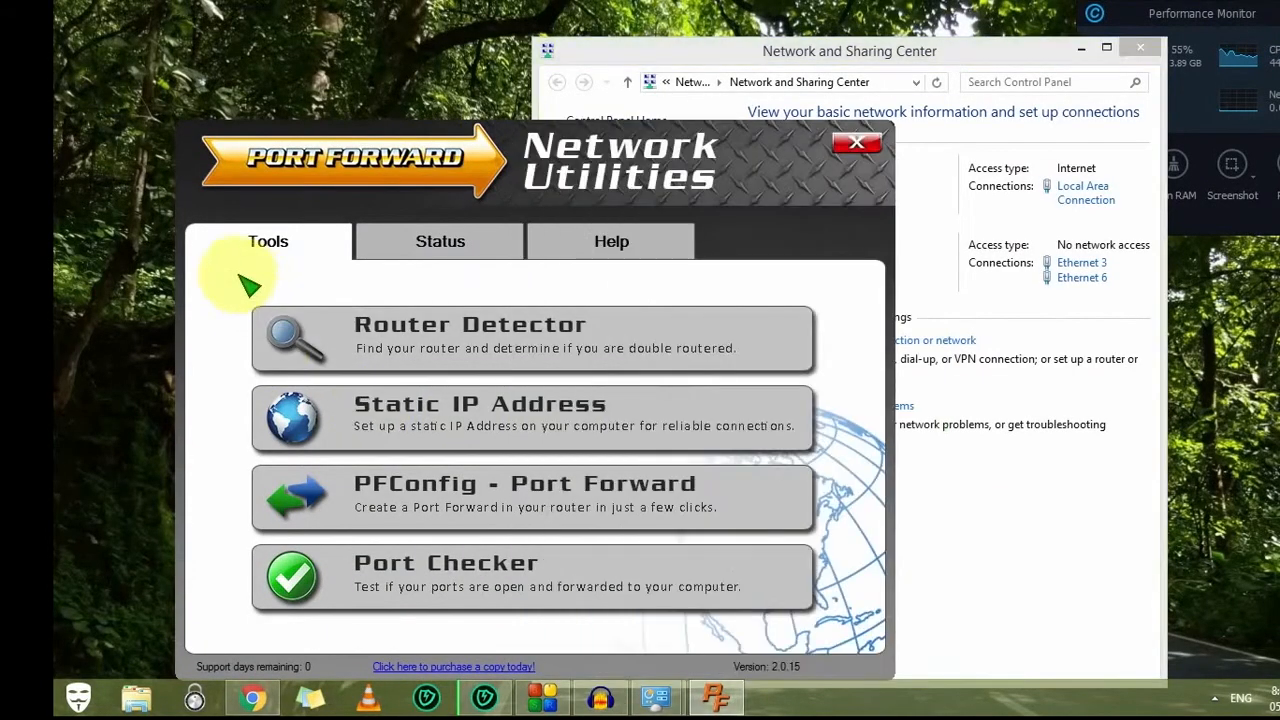
{"action": "left_click", "coordinate": [483, 413]}
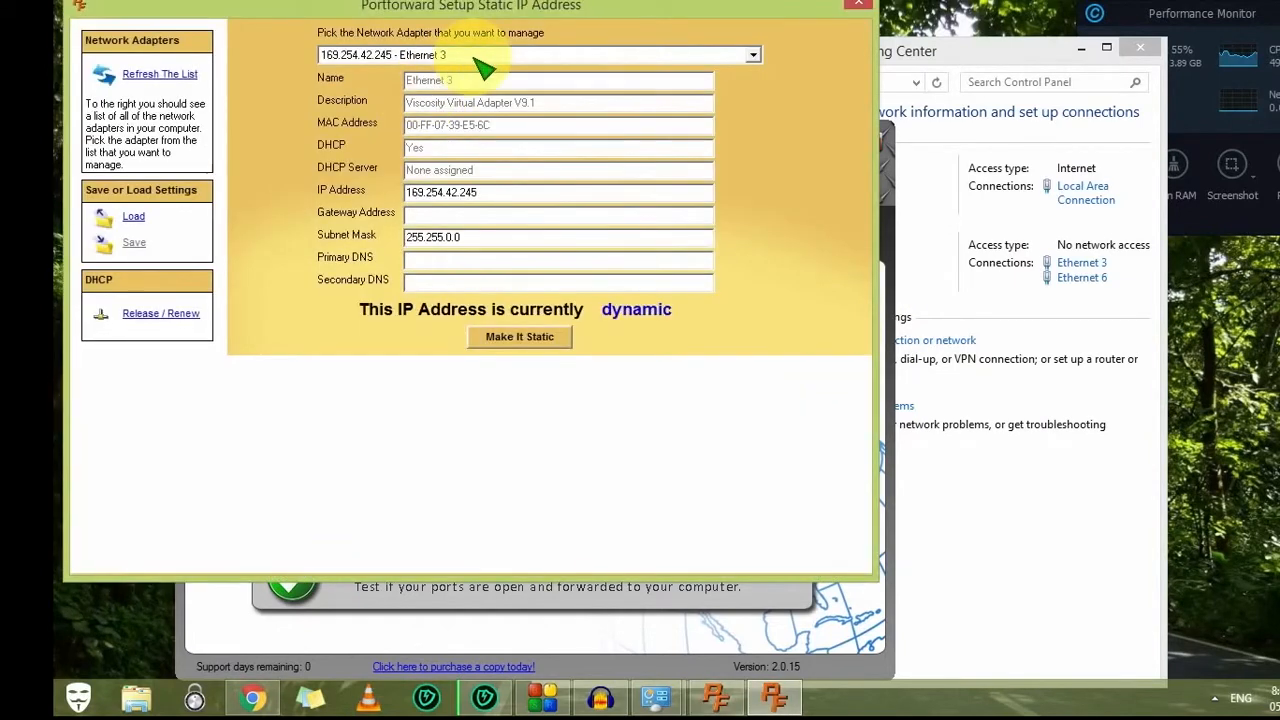
Step: Browse the 'Pick the Network Adapter' list, then open Task Manager from the taskbar
{"action": "left_click", "coordinate": [603, 57]}
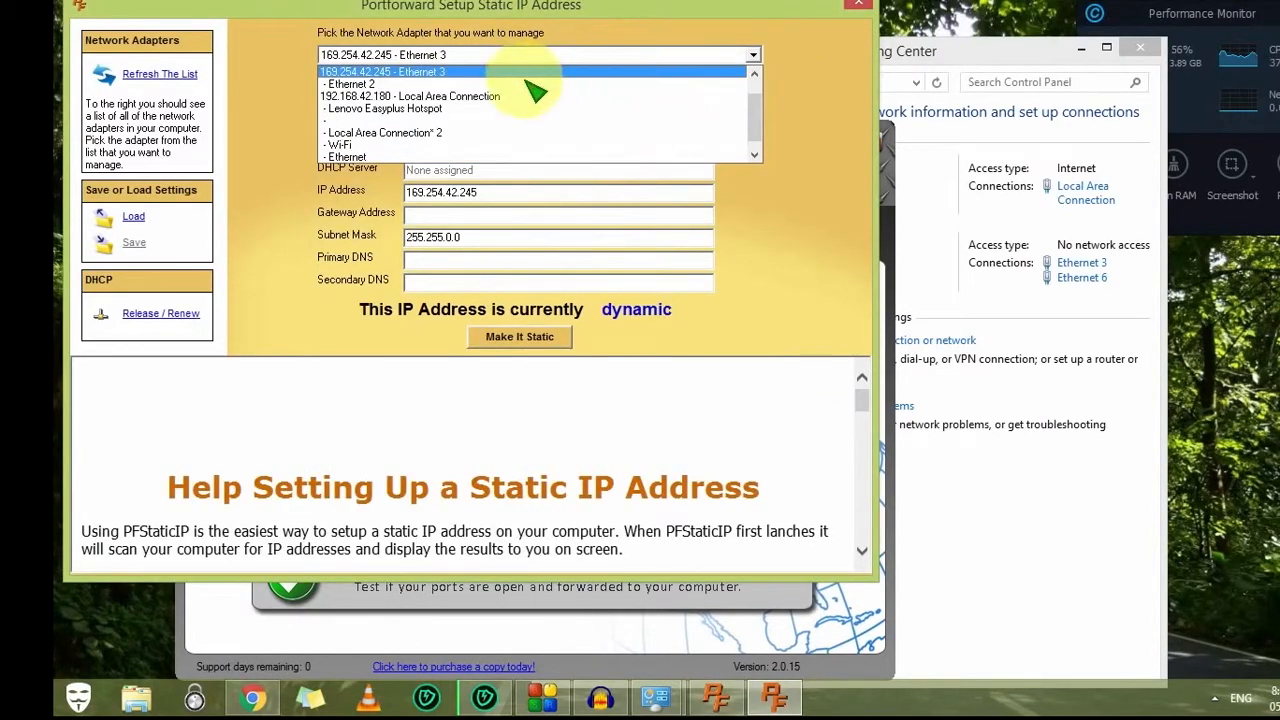
{"action": "scroll", "coordinate": [543, 117], "scroll_direction": "down", "scroll_amount": 1}
{"action": "scroll", "coordinate": [543, 115], "scroll_direction": "up", "scroll_amount": 1}
{"action": "scroll", "coordinate": [543, 117], "scroll_direction": "down", "scroll_amount": 1}
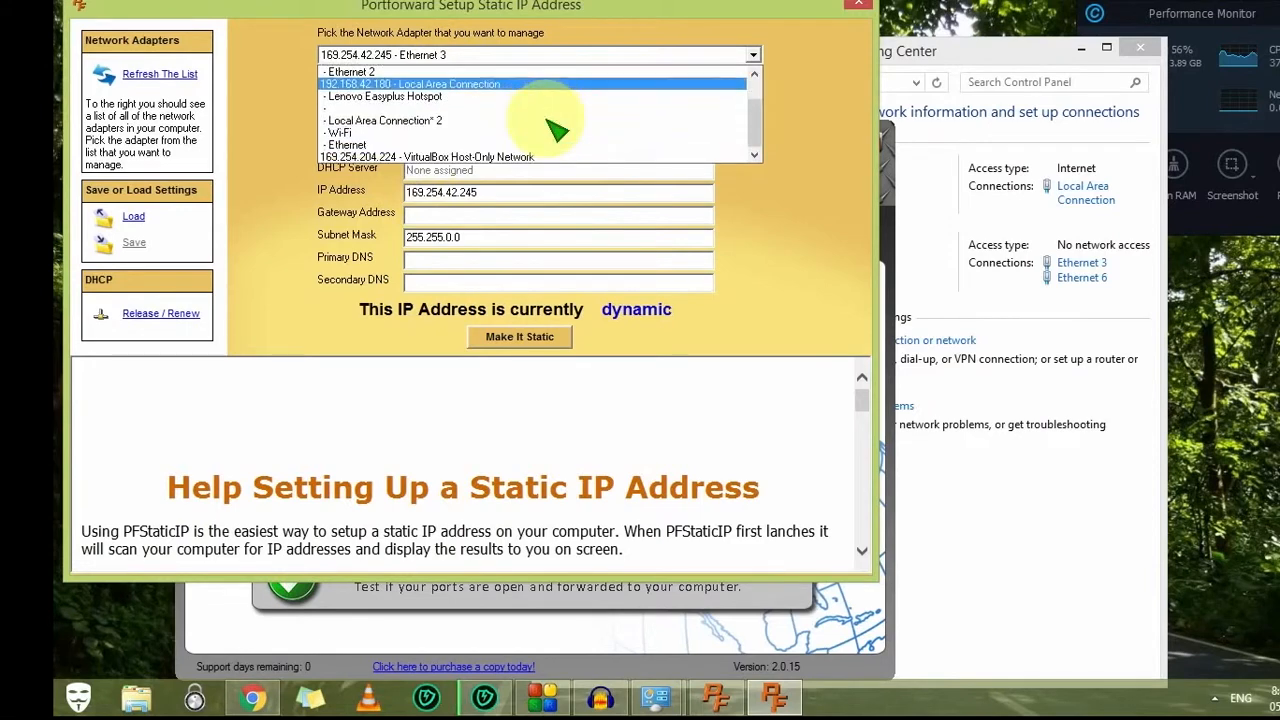
{"action": "scroll", "coordinate": [540, 132], "scroll_direction": "up", "scroll_amount": 1}
{"action": "scroll", "coordinate": [450, 125], "scroll_direction": "down", "scroll_amount": 1}
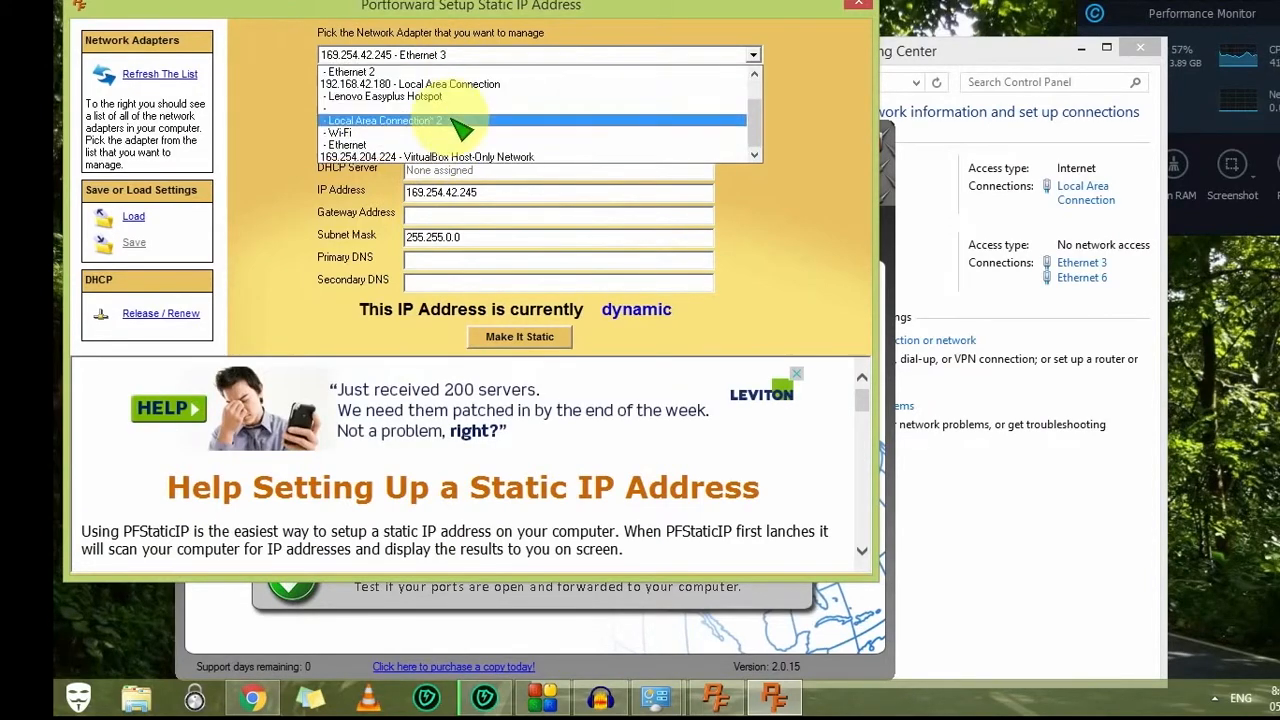
{"action": "right_click", "coordinate": [870, 700]}
{"action": "left_click", "coordinate": [925, 638]}
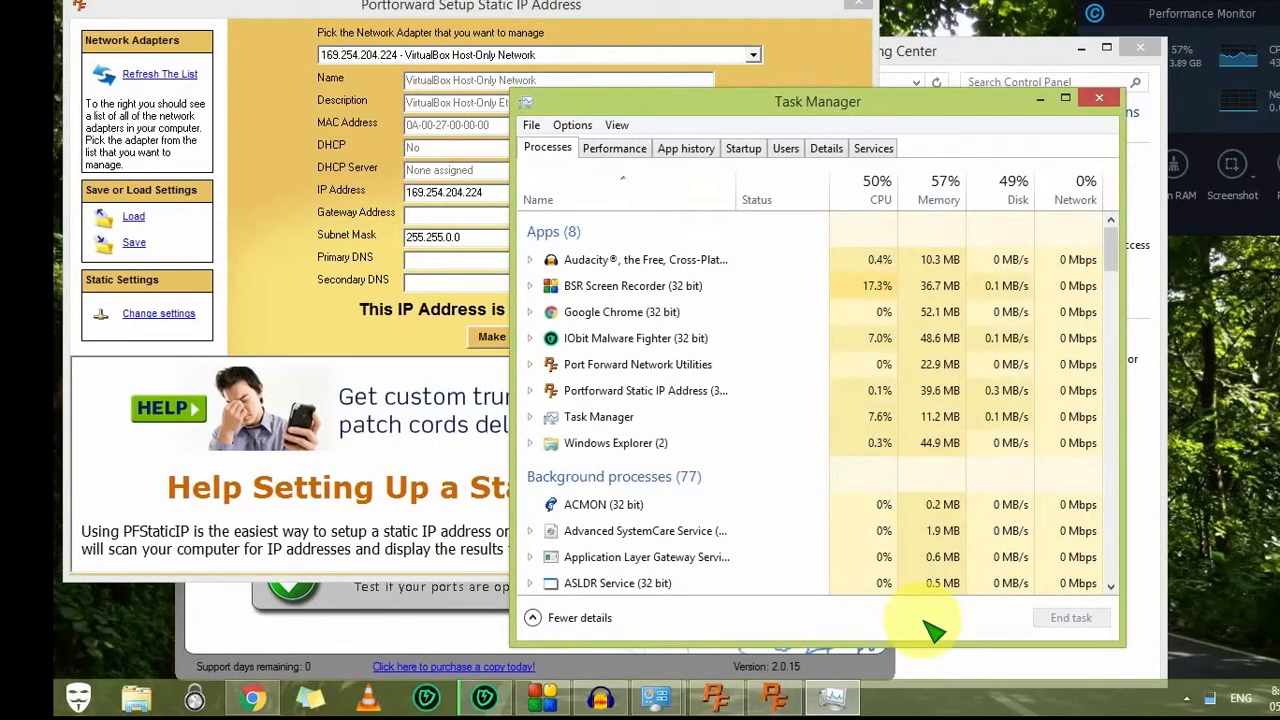
Step: In Task Manager's Performance tab, view the Local Area Connection adapter's IPv4 address 192.168.42.180
{"action": "left_click", "coordinate": [612, 150]}
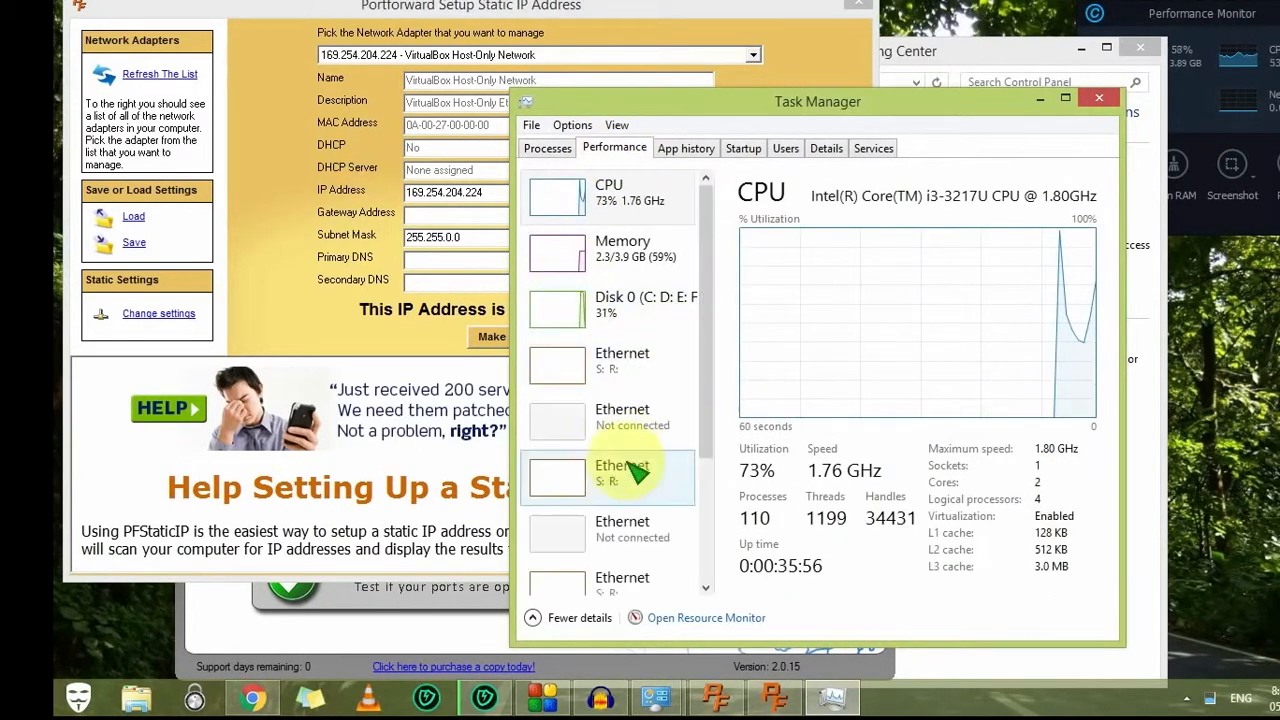
{"action": "double_click", "coordinate": [634, 486]}
{"action": "double_click", "coordinate": [660, 410]}
{"action": "scroll", "coordinate": [620, 500], "scroll_direction": "down", "scroll_amount": 1}
{"action": "left_click", "coordinate": [620, 500]}
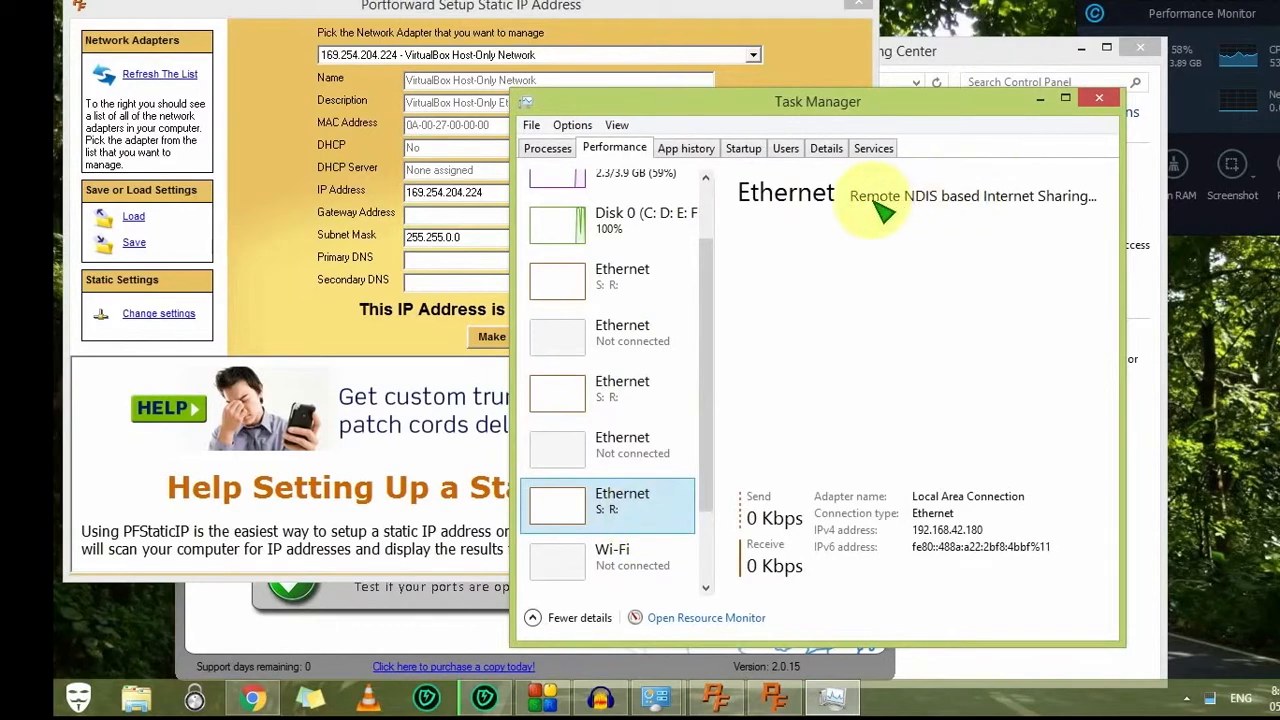
{"action": "left_click", "coordinate": [955, 548]}
Step: Select '192.168.42.180 - Local Area Connection' in the static IP tool and compare with Task Manager
{"action": "left_click", "coordinate": [430, 55]}
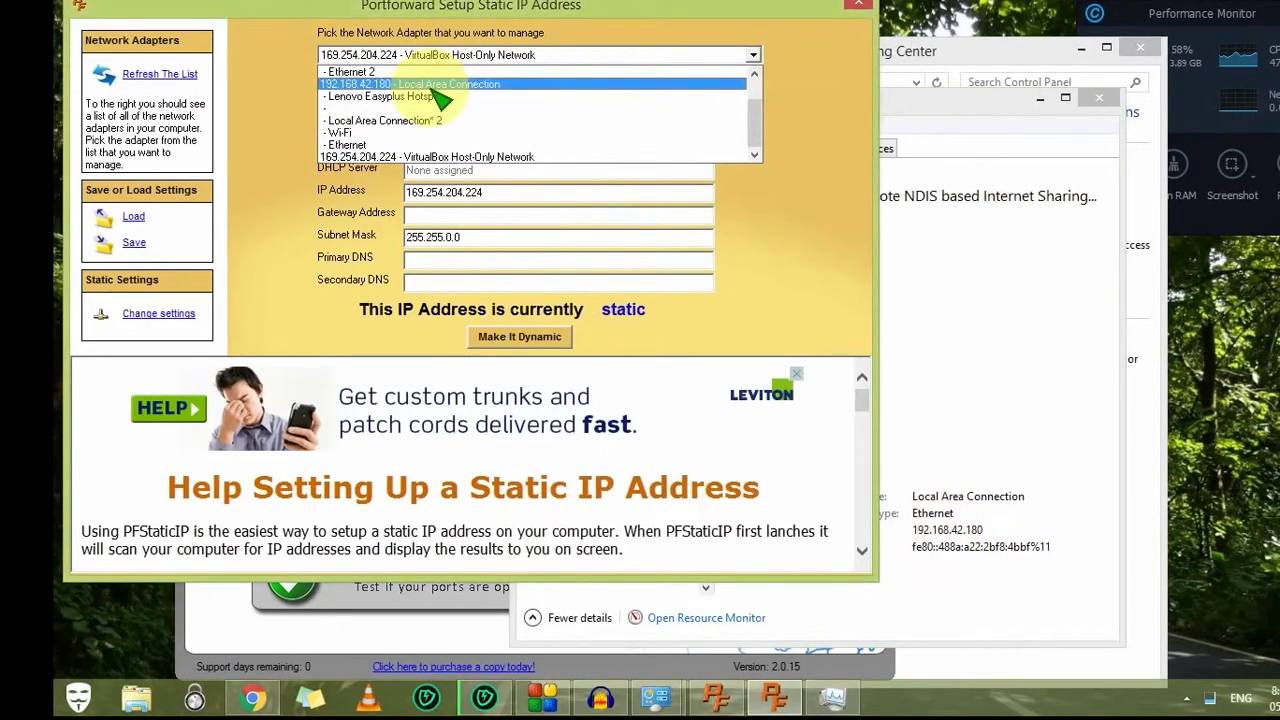
{"action": "left_click", "coordinate": [465, 82]}
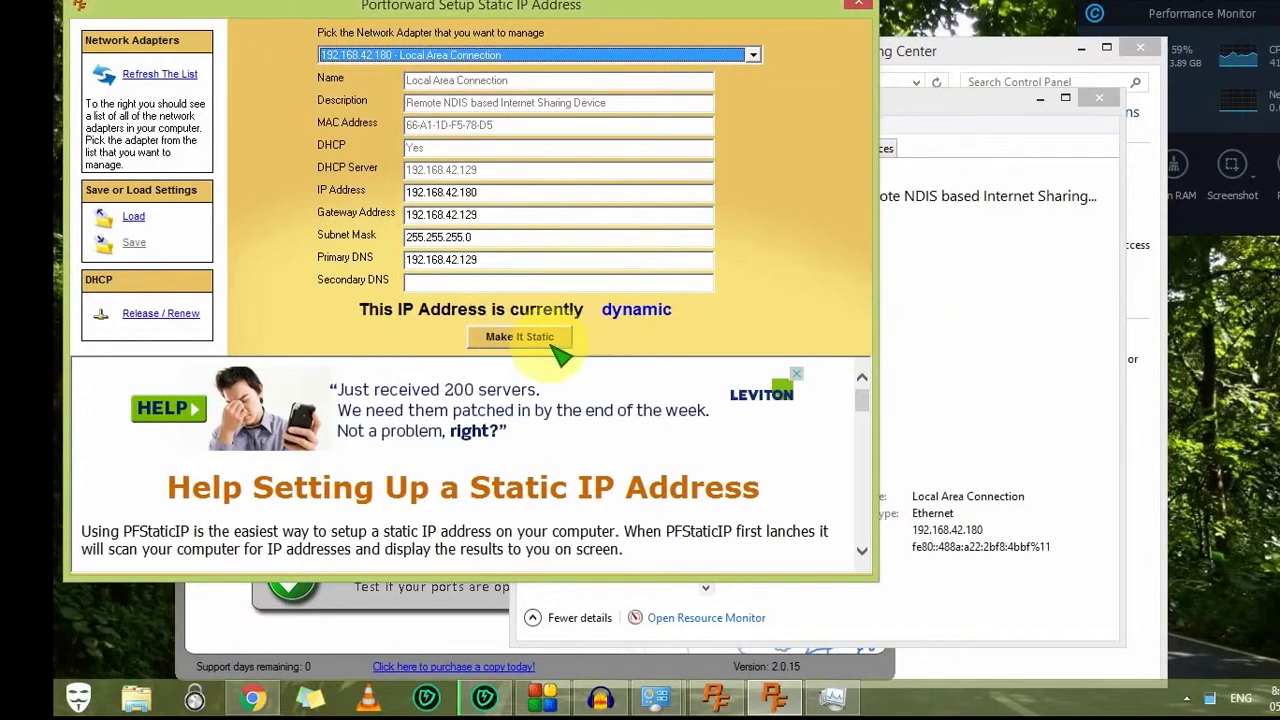
{"action": "left_click", "coordinate": [488, 193]}
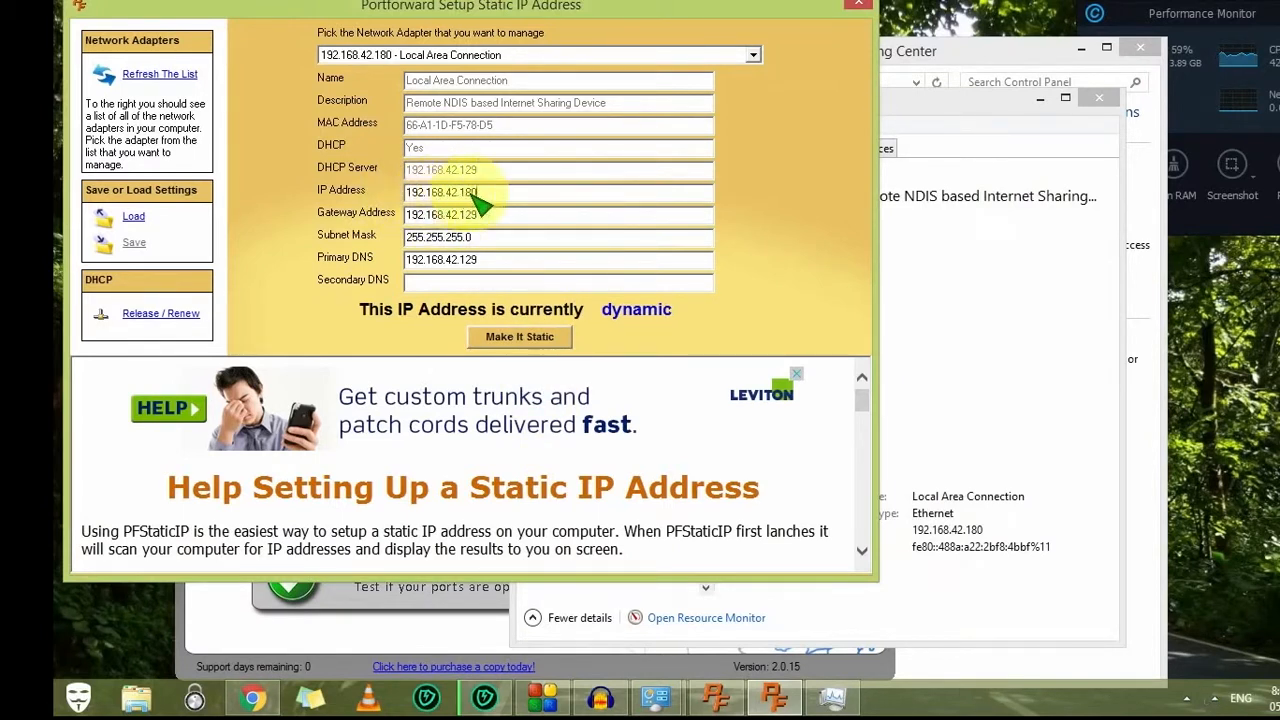
{"action": "left_click", "coordinate": [965, 245]}
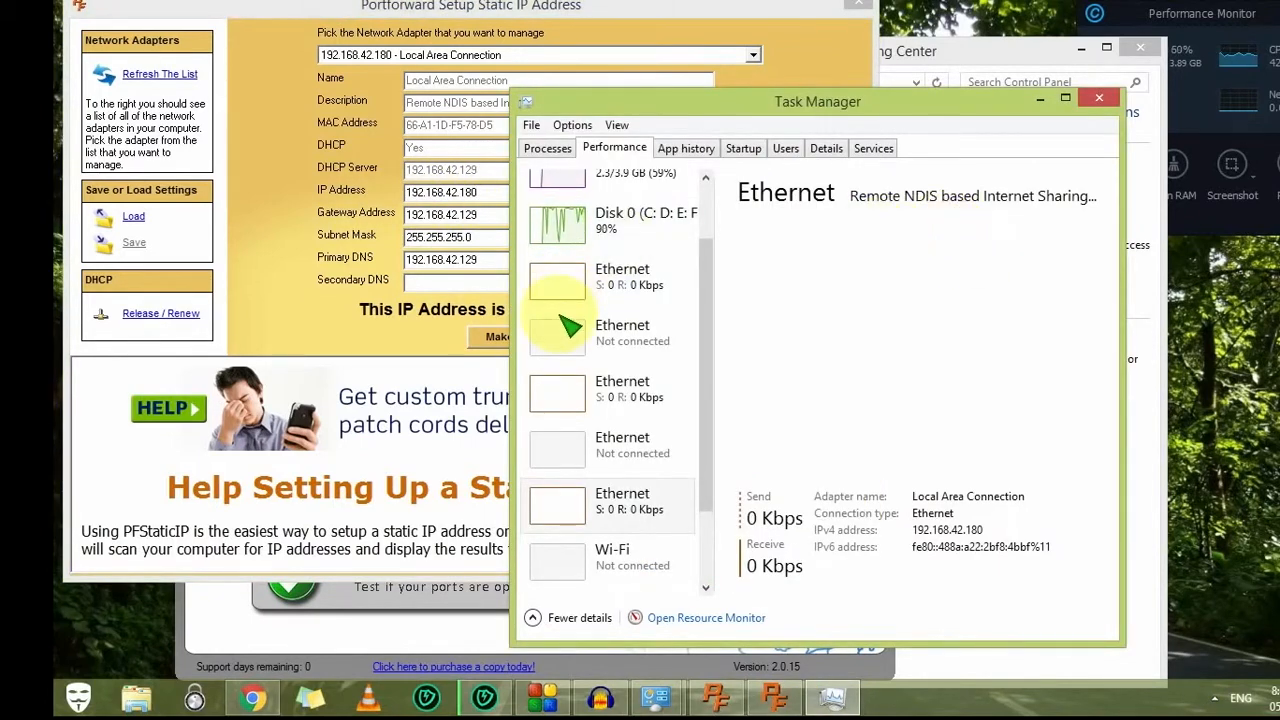
{"action": "left_click", "coordinate": [425, 195]}
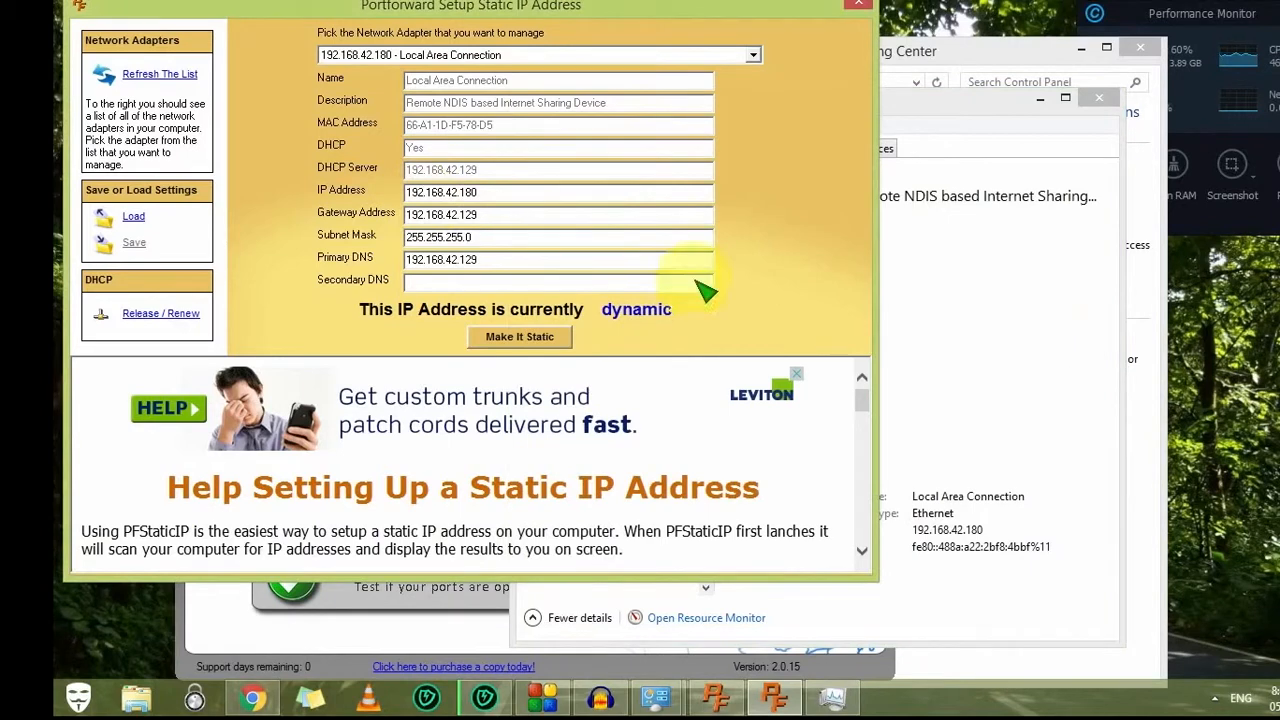
Step: Make the adapter static at the recommended 192.168.42.50 and accept the warning to apply changes
{"action": "left_click", "coordinate": [510, 336]}
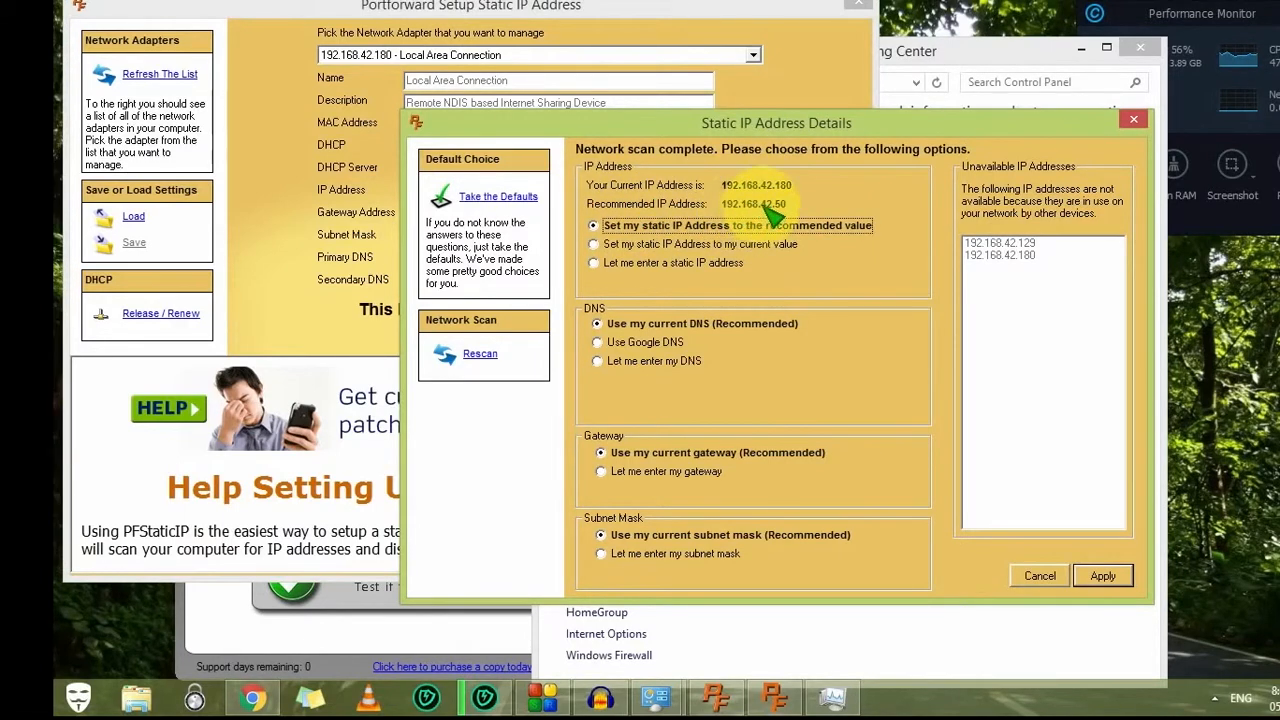
{"action": "left_click", "coordinate": [1105, 577]}
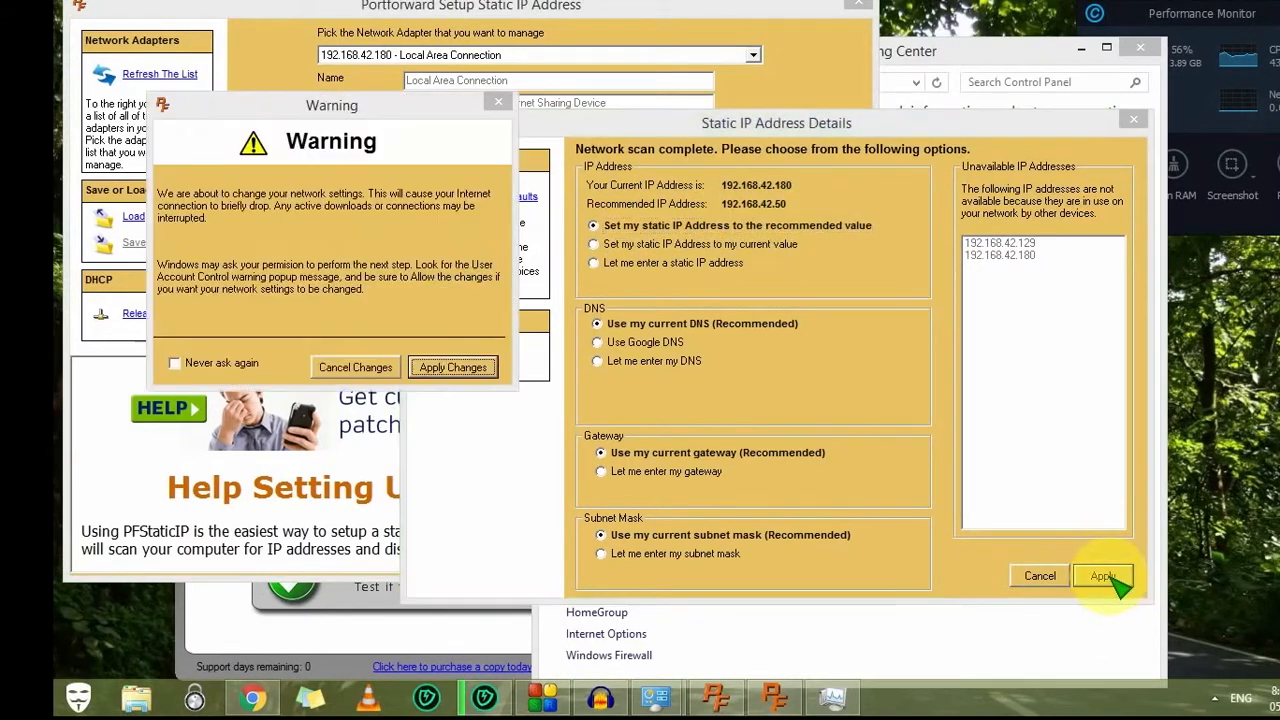
{"action": "left_click", "coordinate": [437, 370]}
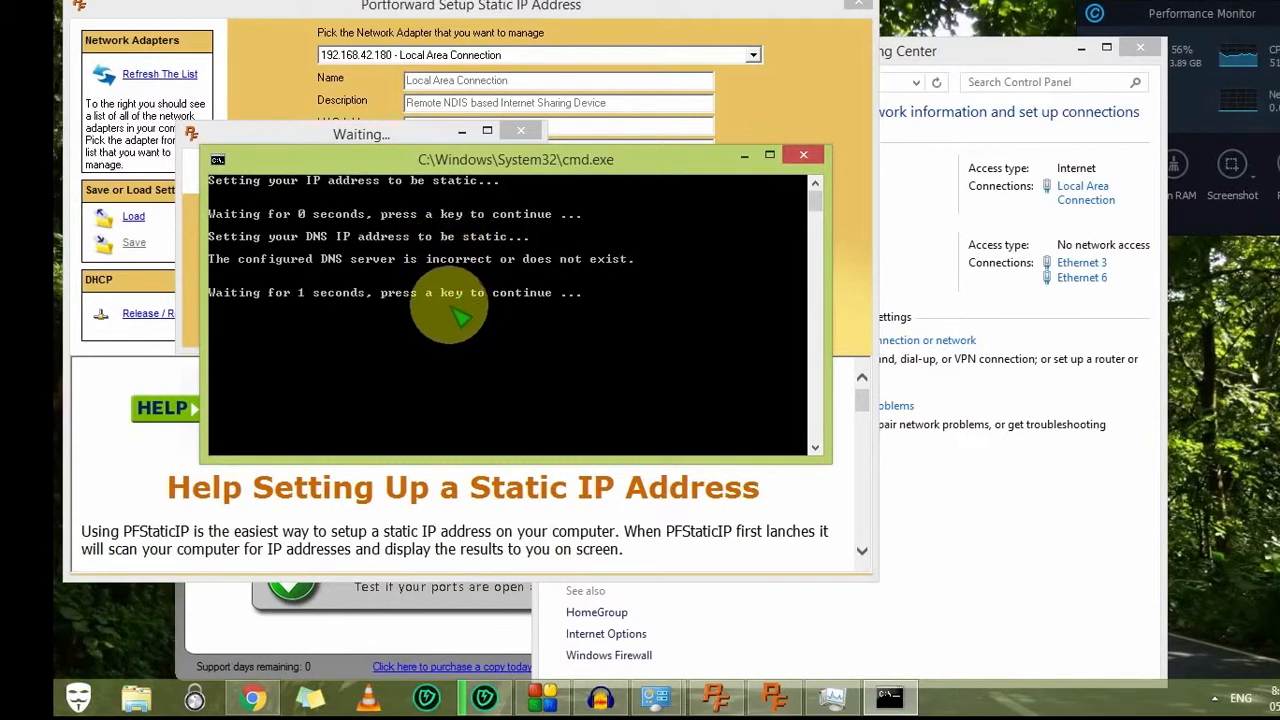
Step: Reselect '192.168.42.50 - Local Area Connection', confirm it's static, and advance to the router static IP slide
{"action": "left_click", "coordinate": [457, 54]}
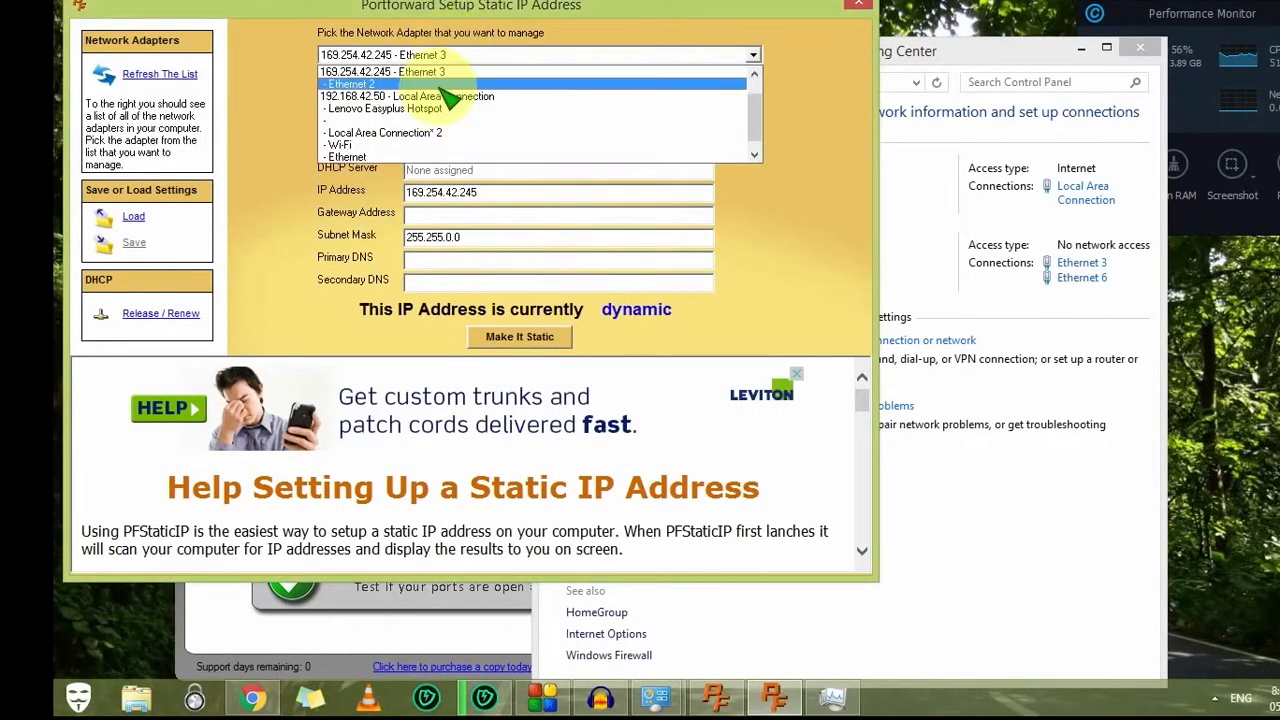
{"action": "left_click", "coordinate": [447, 95]}
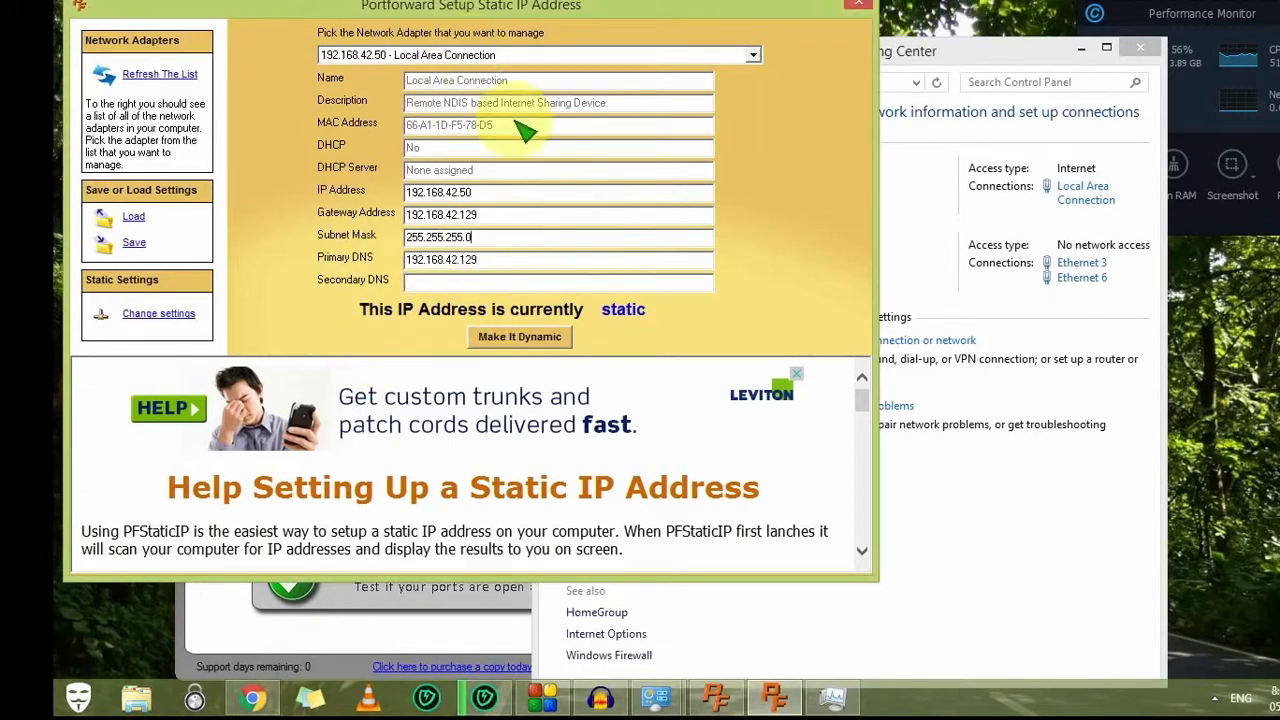
{"action": "left_click_drag", "start_coordinate": [459, 192], "coordinate": [416, 190]}
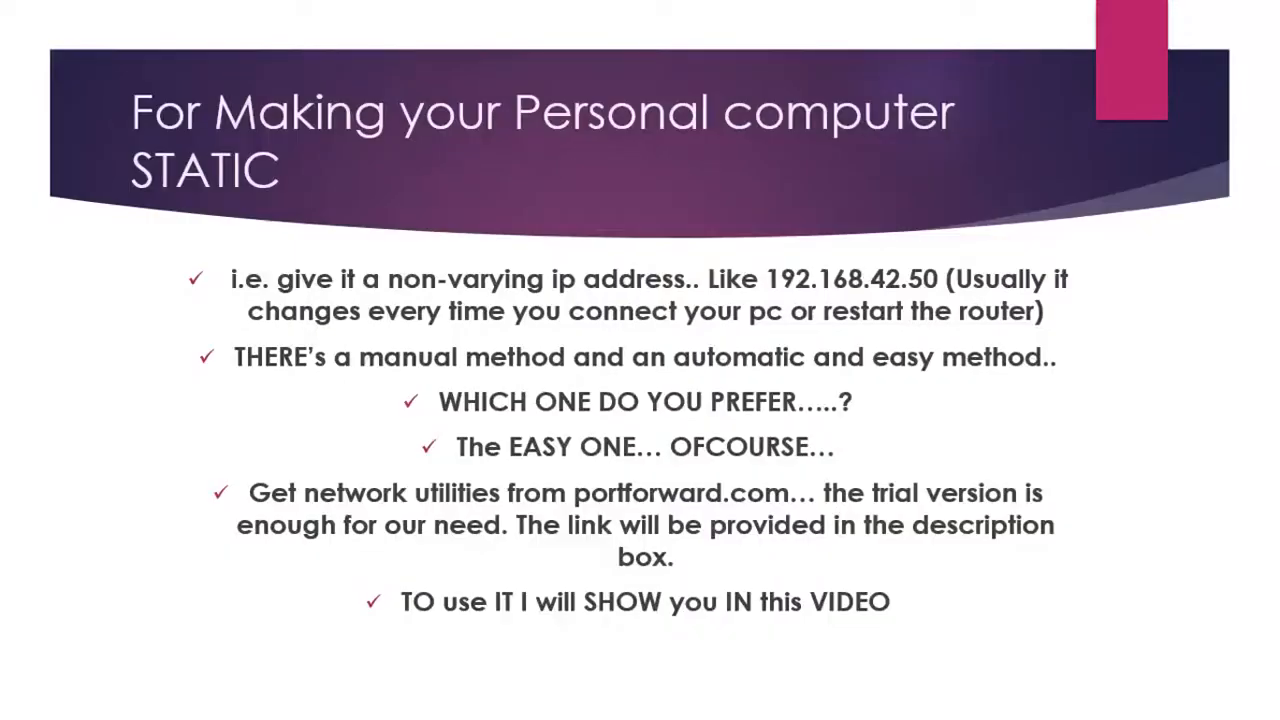
{"action": "key", "text": "Right"}
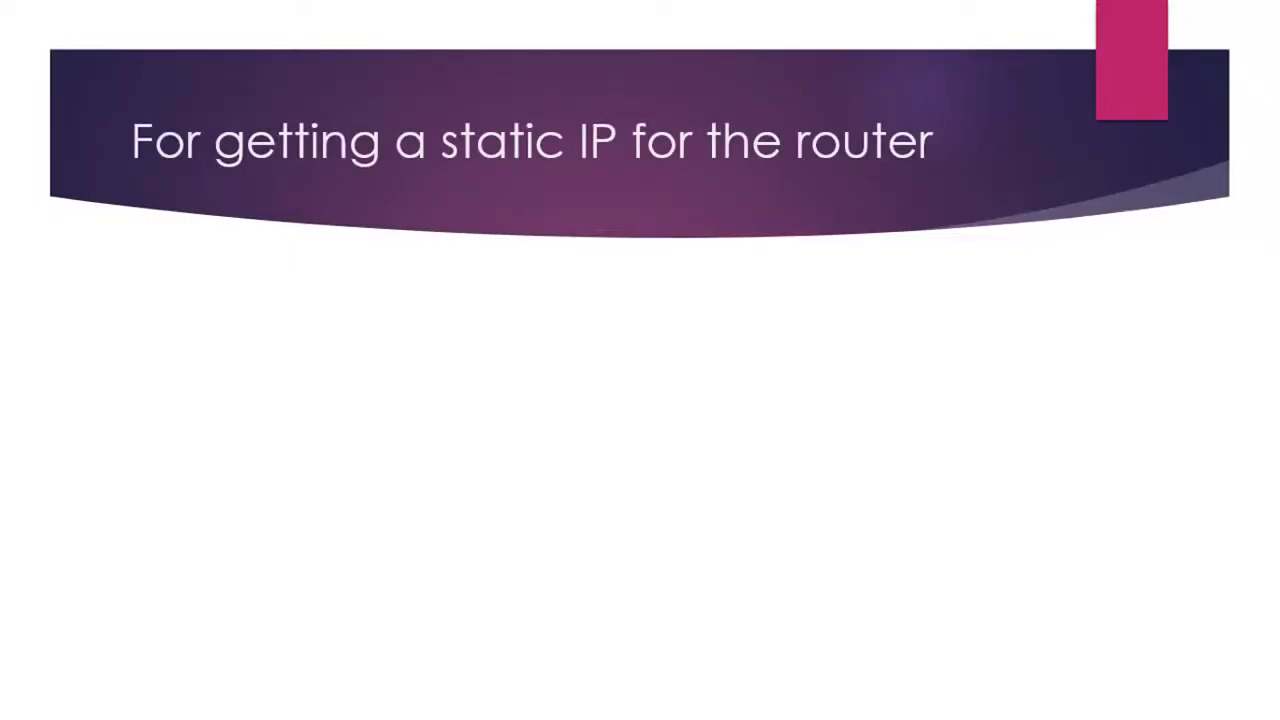
{"action": "key", "text": "Right"}
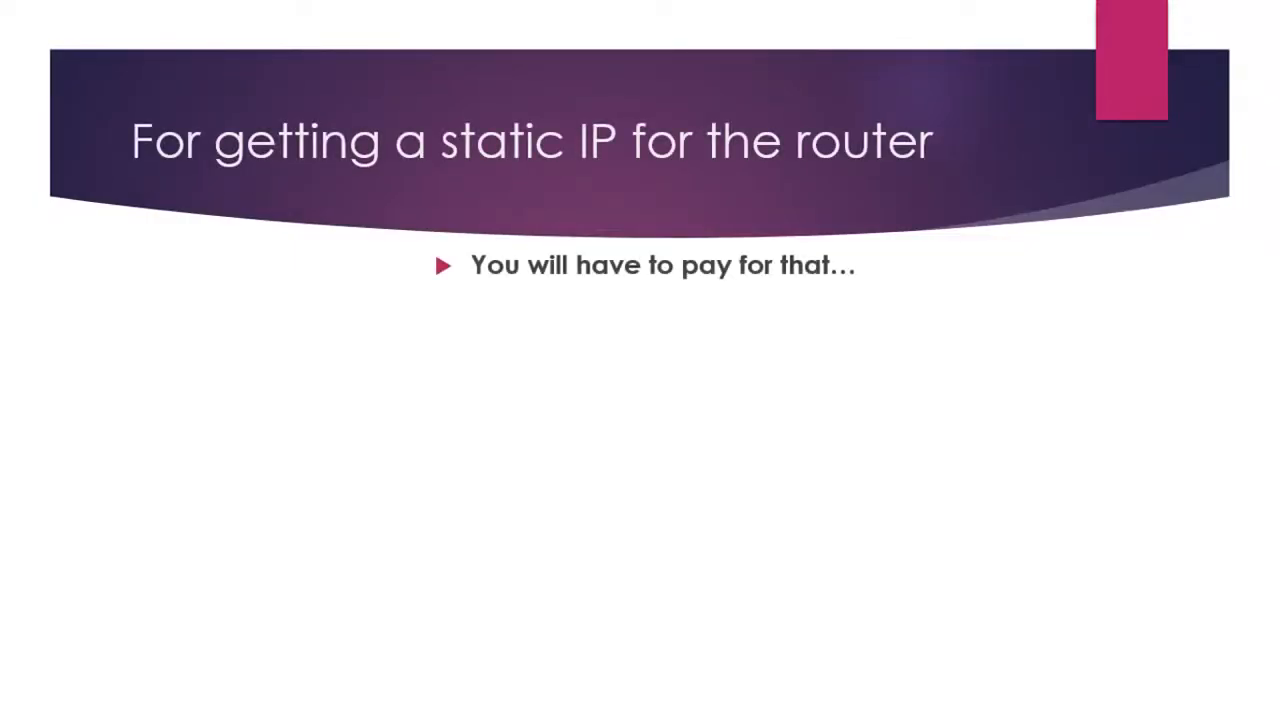
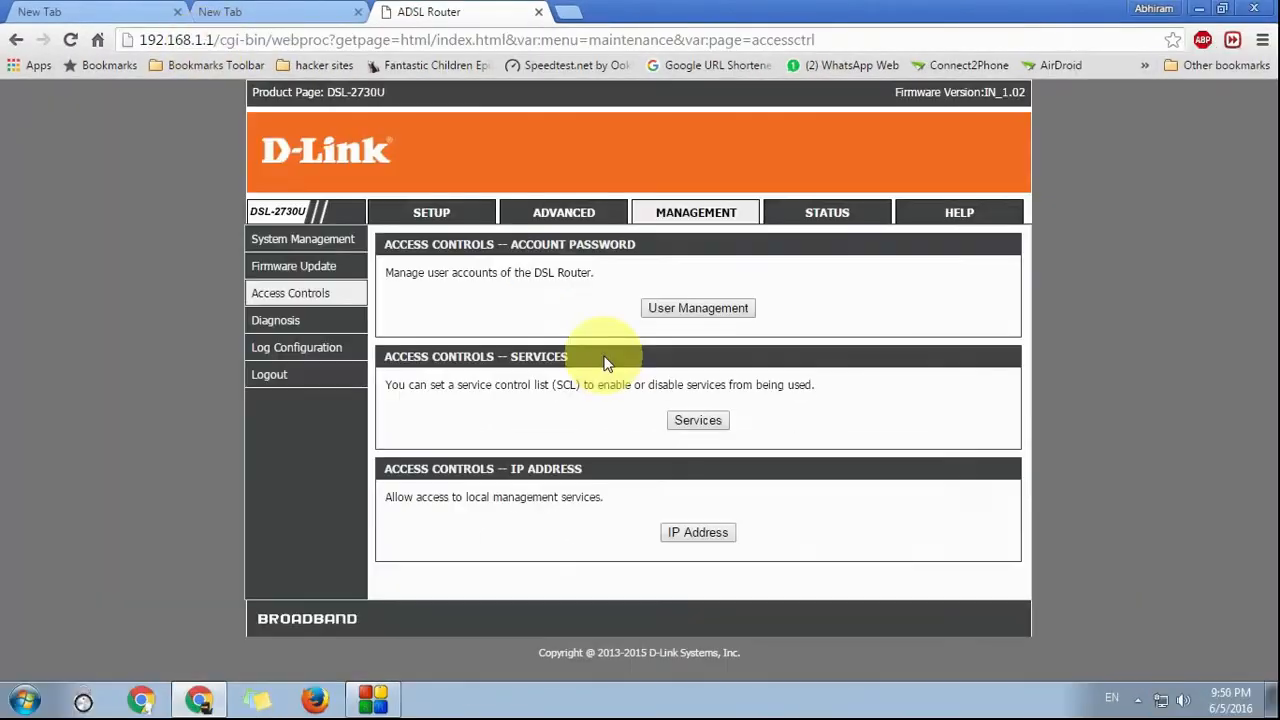
Step: Choose PVC:0/35 on the Services access list and apply it, keeping FTP 21 and HTTP 80
{"action": "left_click", "coordinate": [694, 420]}
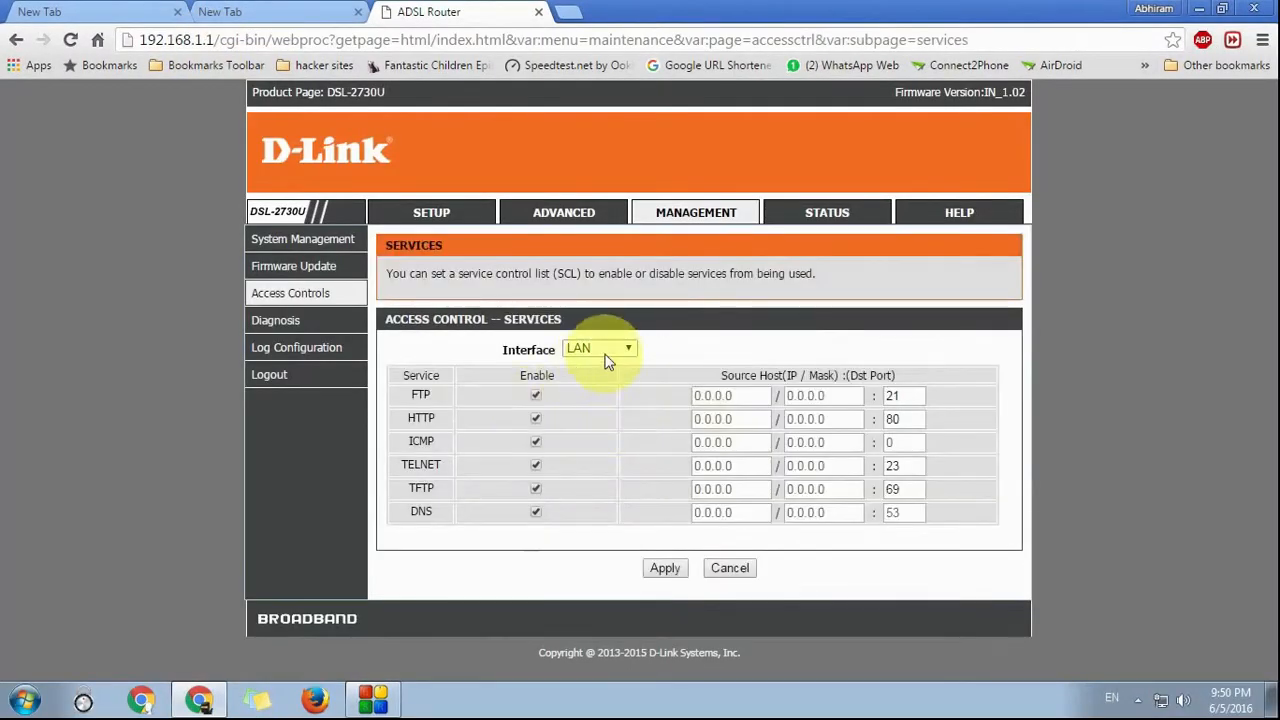
{"action": "left_click", "coordinate": [617, 347]}
{"action": "left_click", "coordinate": [590, 383]}
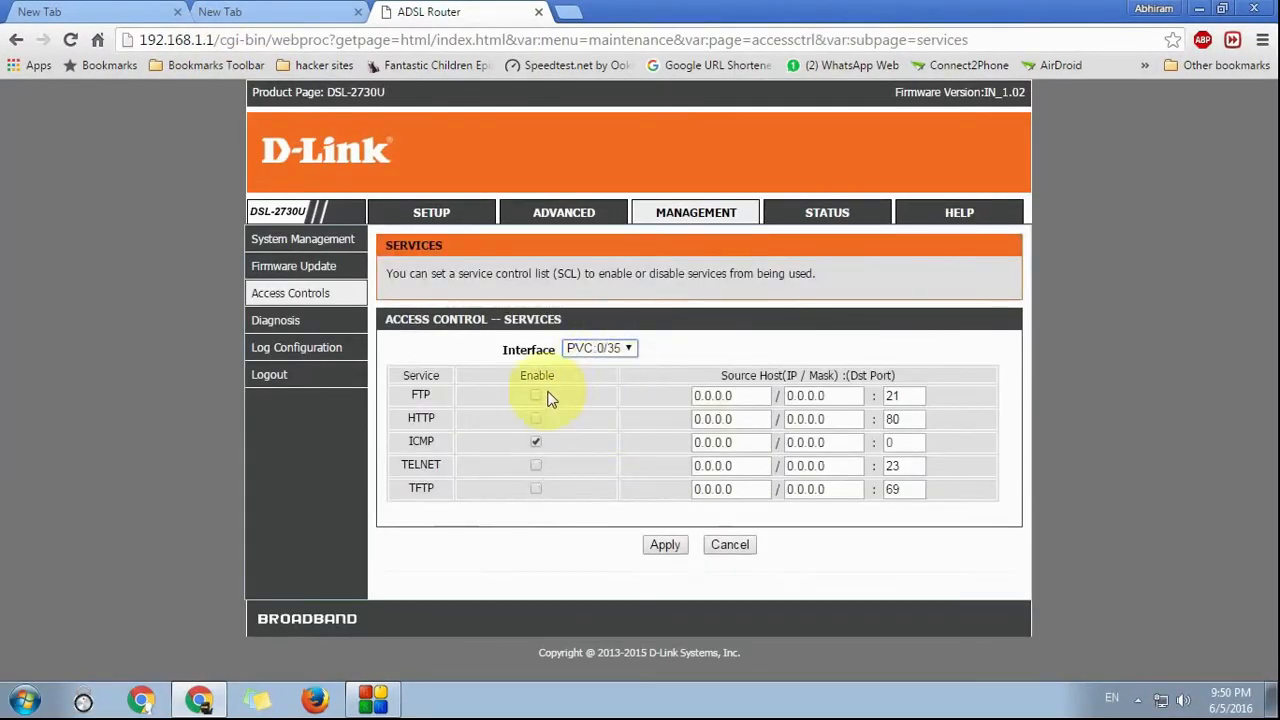
{"action": "left_click", "coordinate": [660, 544]}
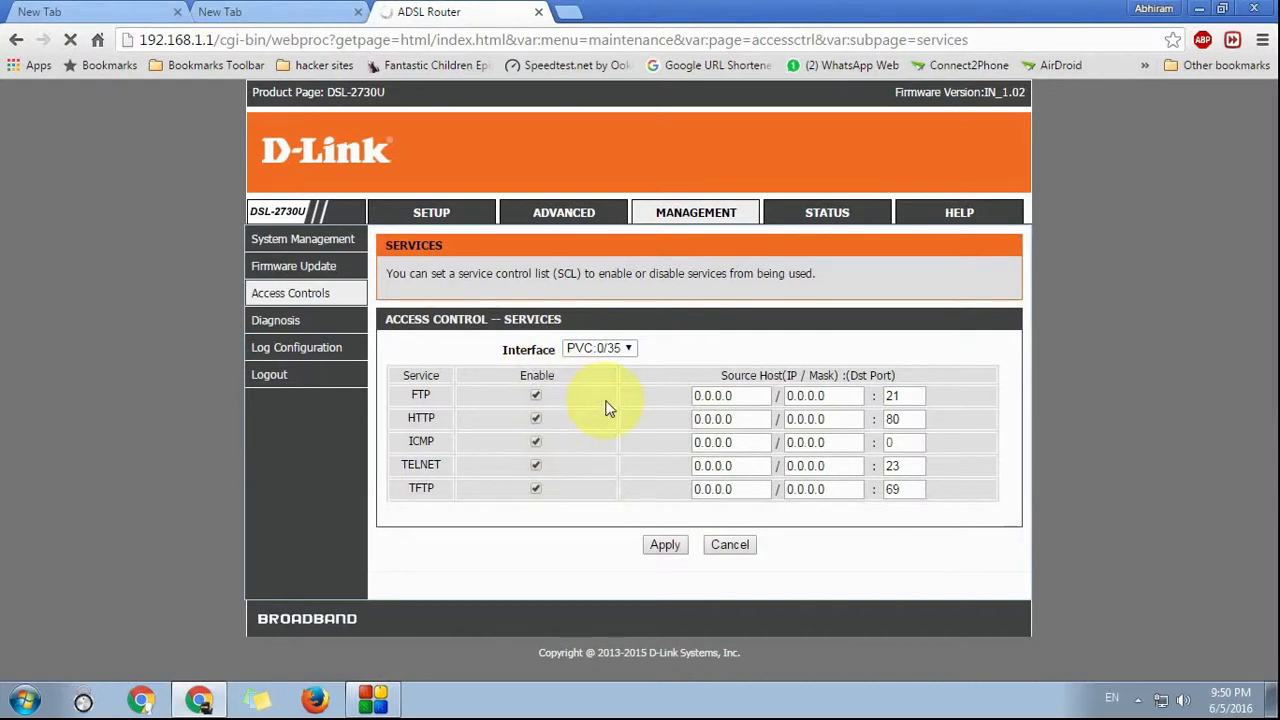
{"action": "left_click", "coordinate": [658, 546]}
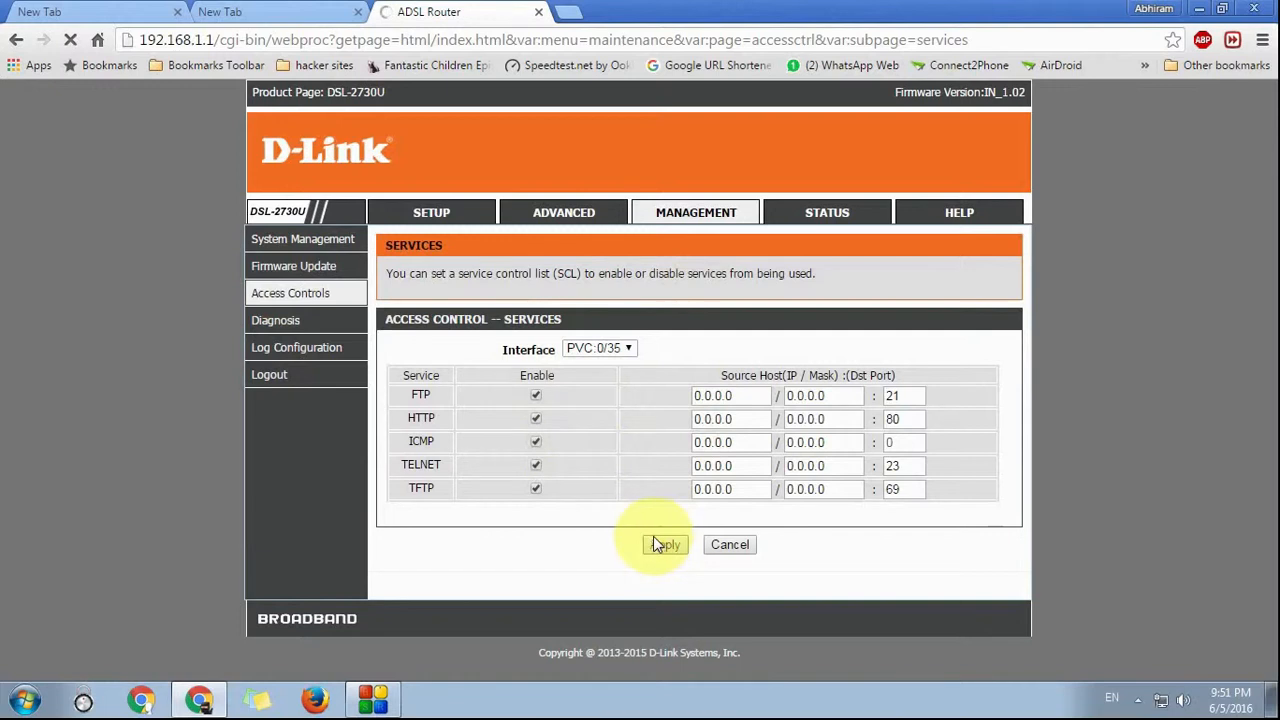
Step: Log back in to the router at 192.168.1.1 in a new tab with the admin credentials
{"action": "left_click", "coordinate": [567, 12]}
{"action": "type", "text": "19"}
{"action": "key", "text": "Return"}
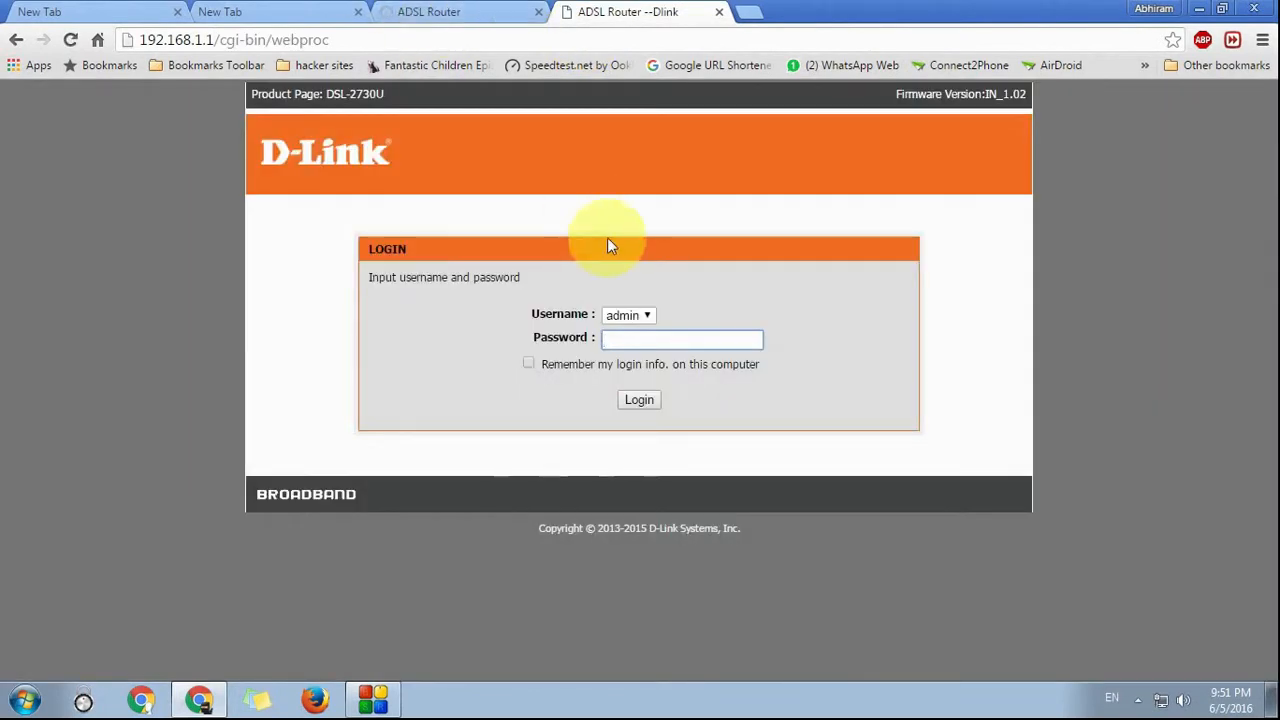
{"action": "type", "text": "admin"}
{"action": "key", "text": "Return"}
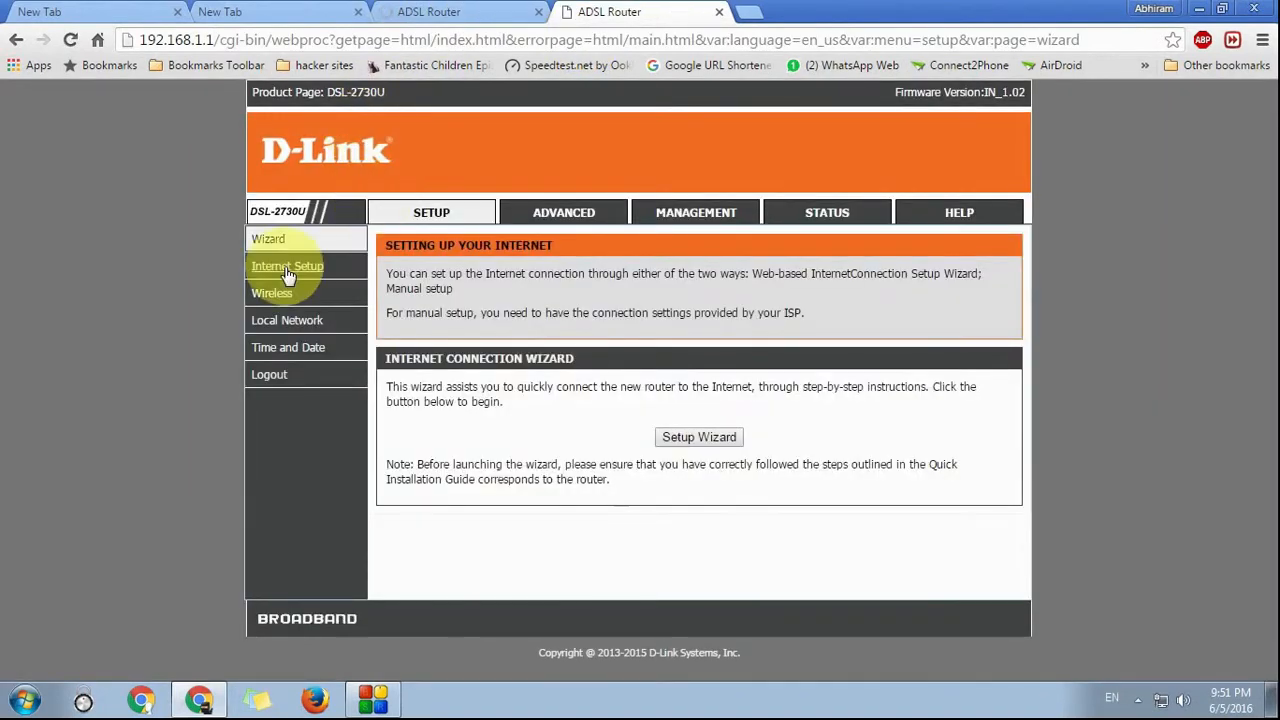
Step: Change the PVC:0/35 services to FTP port 22 and HTTP port 81, apply, and go to Advanced
{"action": "left_click", "coordinate": [694, 211]}
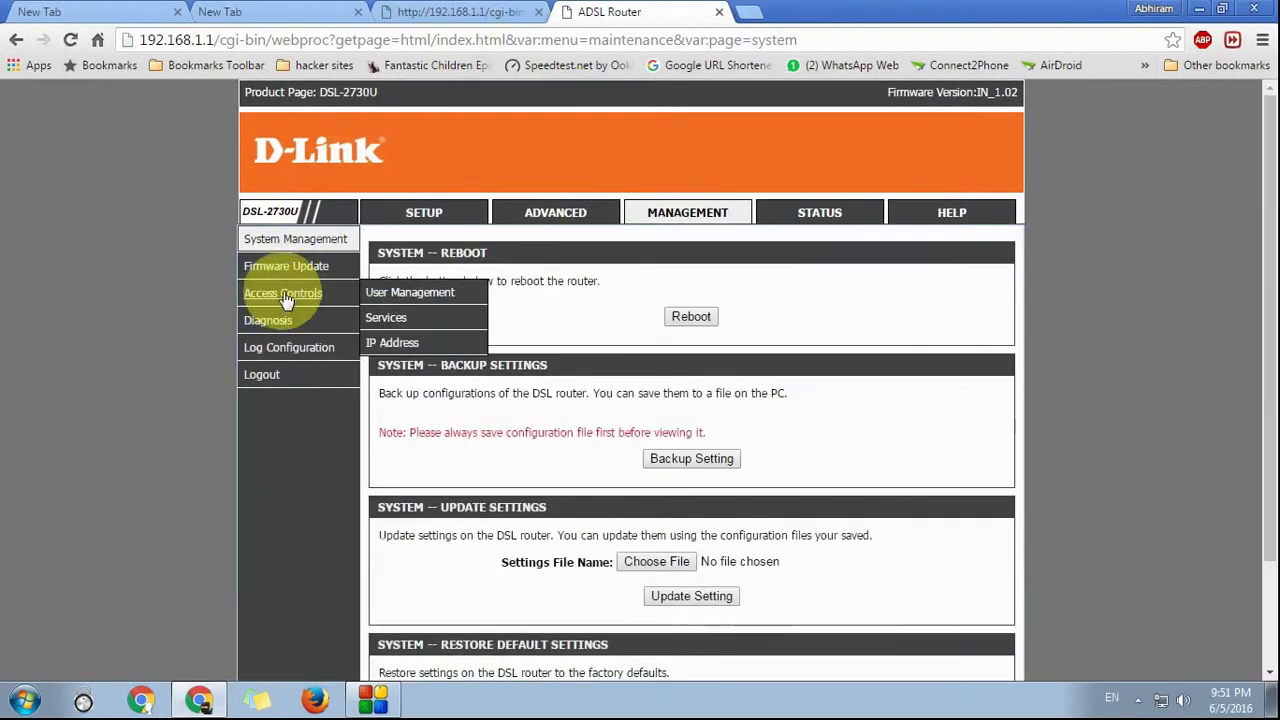
{"action": "left_click", "coordinate": [288, 293]}
{"action": "left_click", "coordinate": [697, 421]}
{"action": "left_click", "coordinate": [598, 348]}
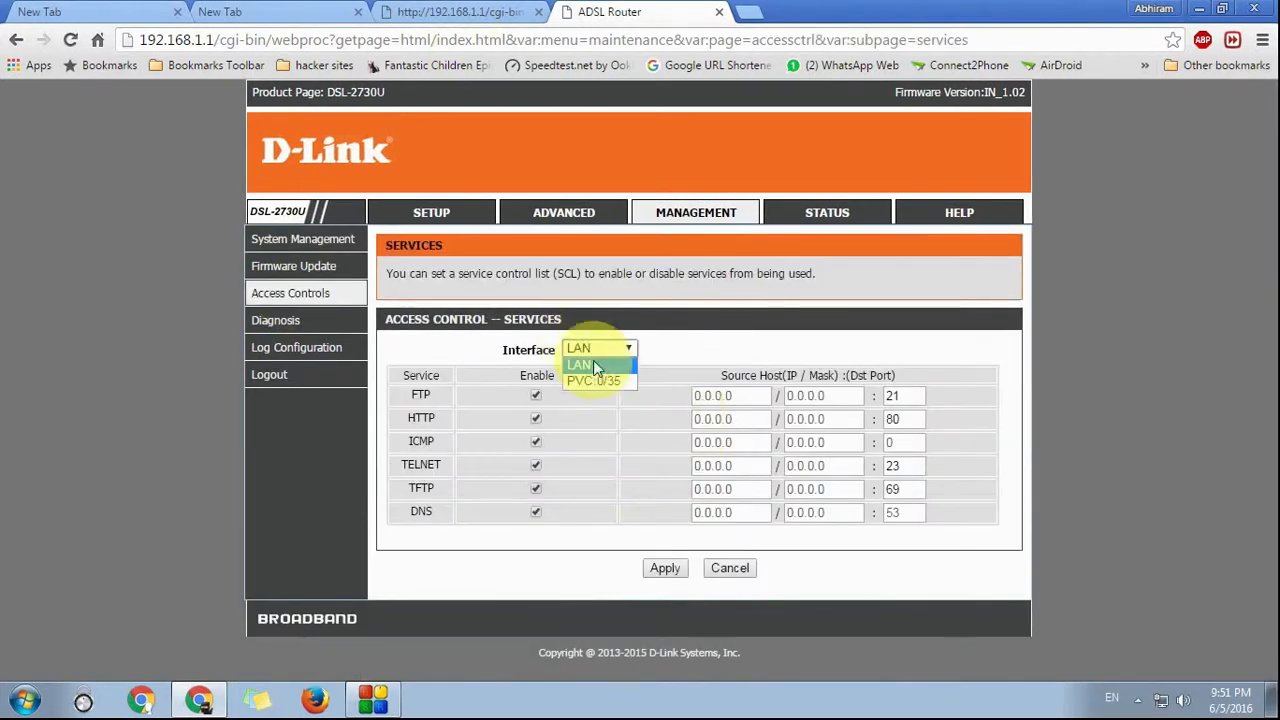
{"action": "left_click", "coordinate": [590, 380]}
{"action": "left_click", "coordinate": [538, 11]}
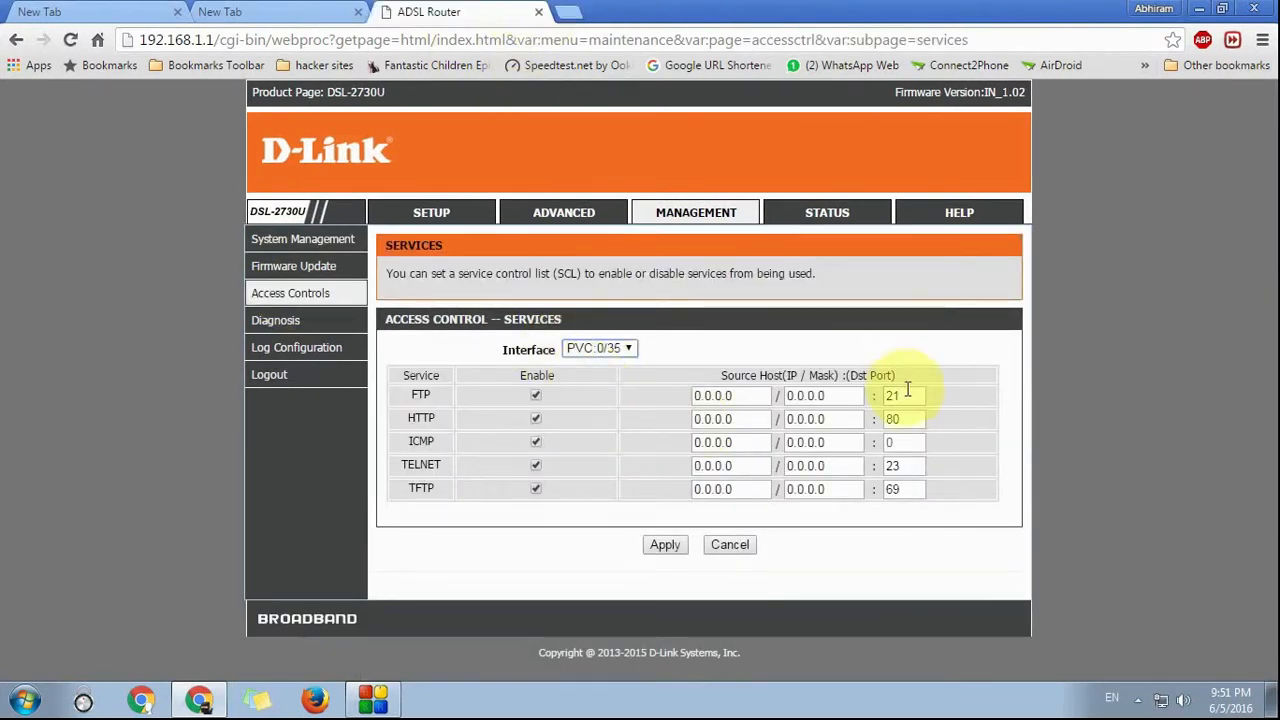
{"action": "type", "text": "2"}
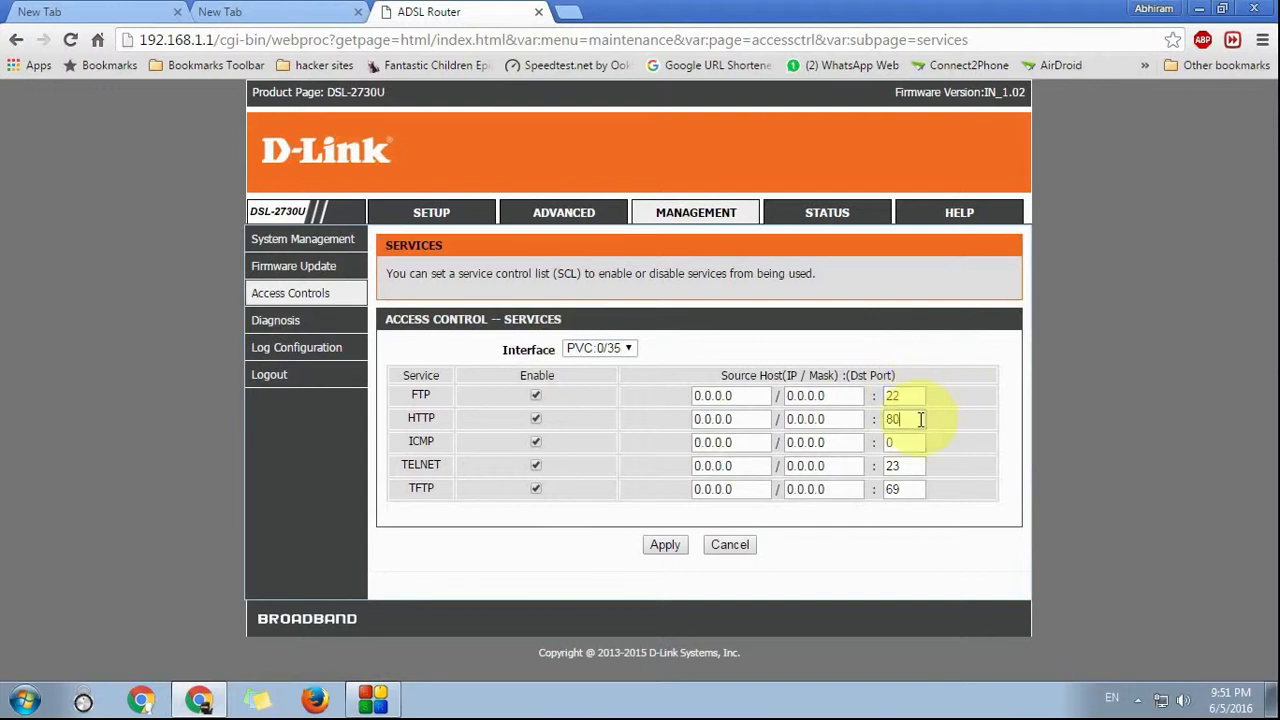
{"action": "type", "text": "1"}
{"action": "left_click", "coordinate": [664, 544]}
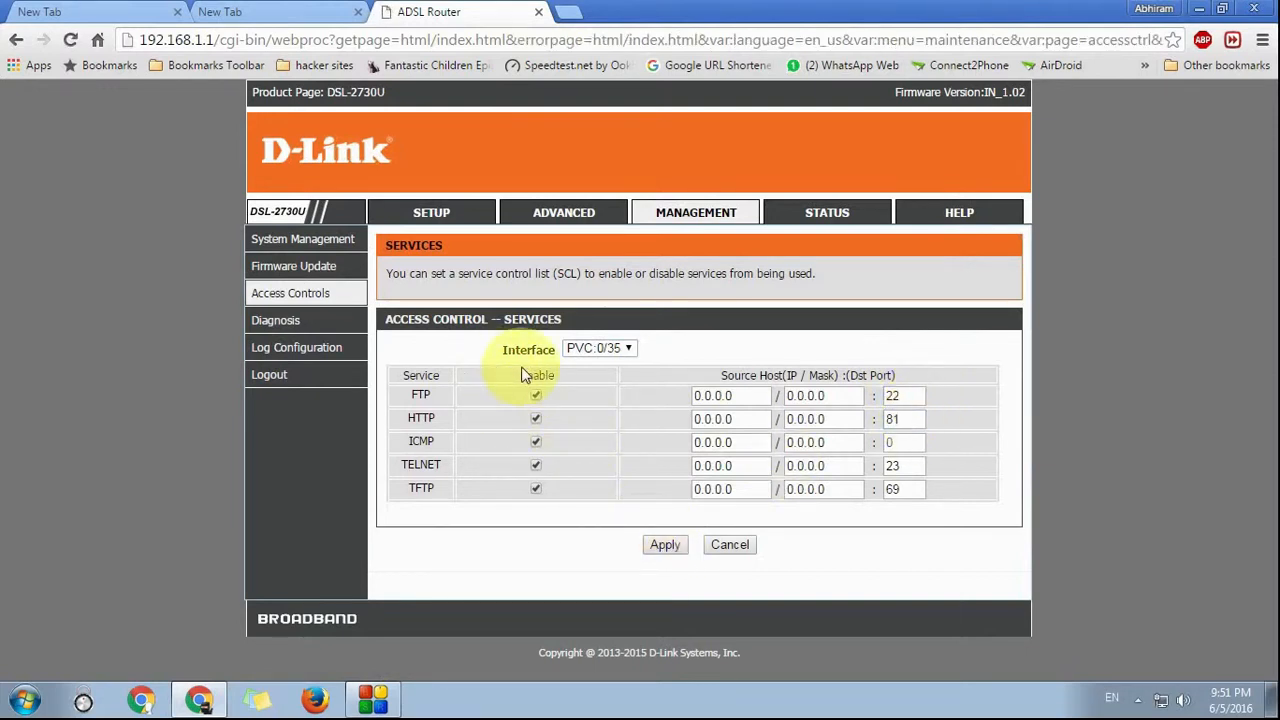
{"action": "left_click", "coordinate": [663, 546]}
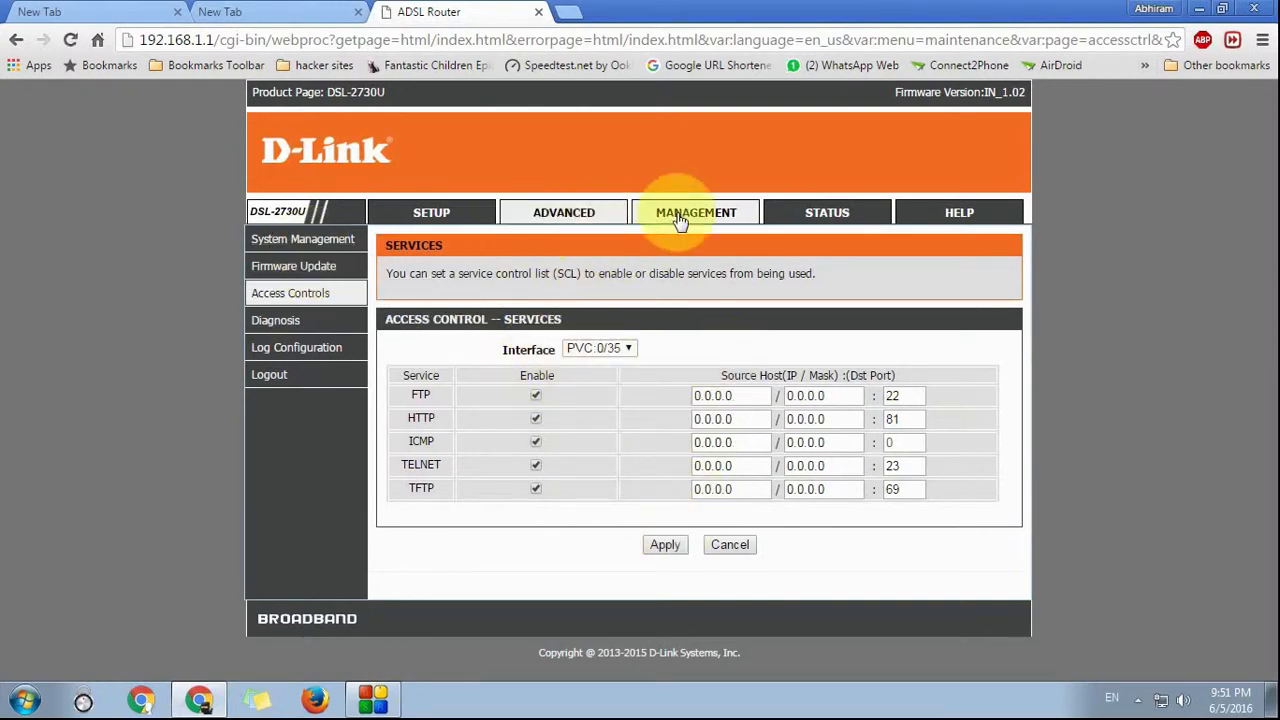
{"action": "left_click", "coordinate": [576, 224]}
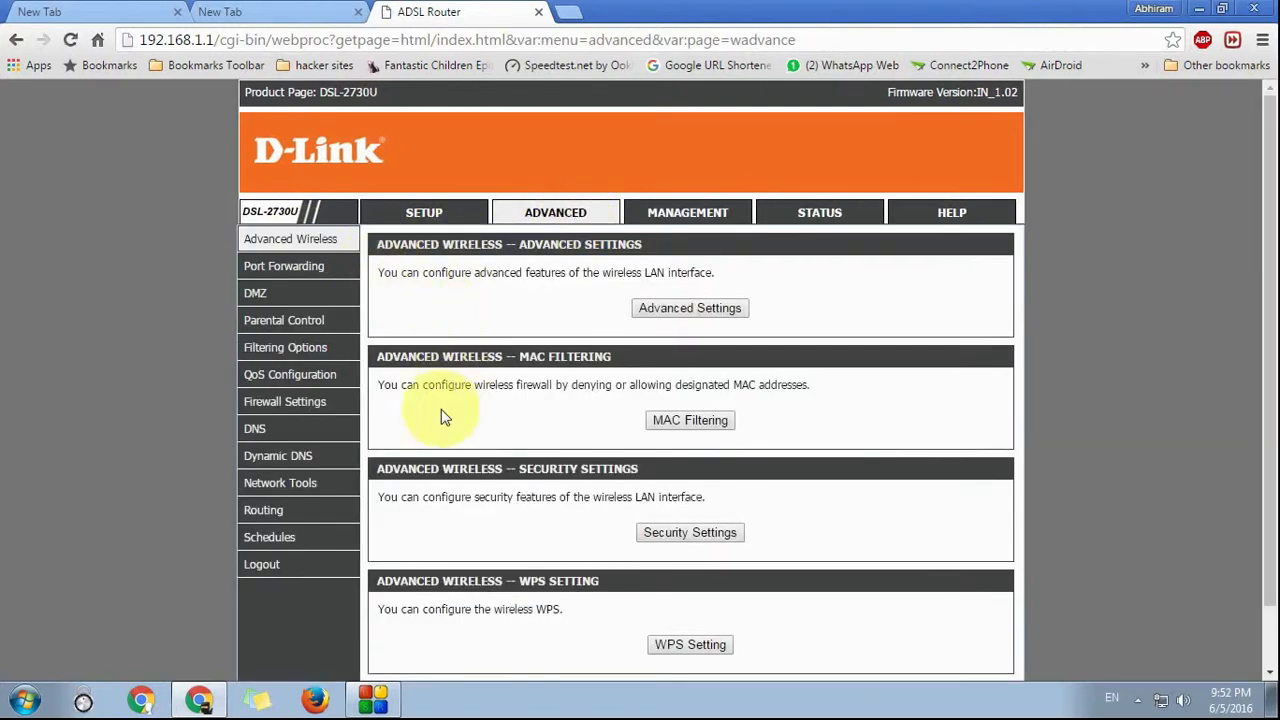
Step: Start a new Port Forwarding rule with the custom server name 'Web App'
{"action": "left_click", "coordinate": [258, 267]}
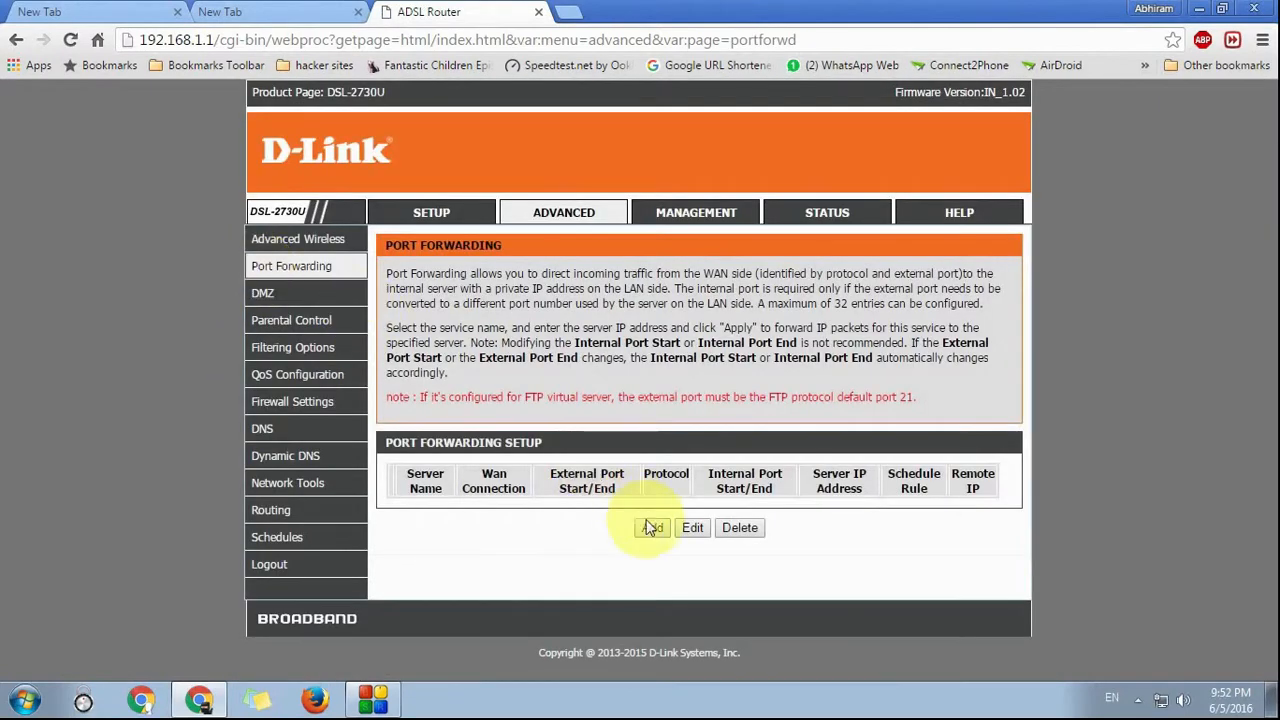
{"action": "left_click", "coordinate": [650, 528]}
{"action": "scroll", "coordinate": [670, 600], "scroll_direction": "down", "scroll_amount": 4}
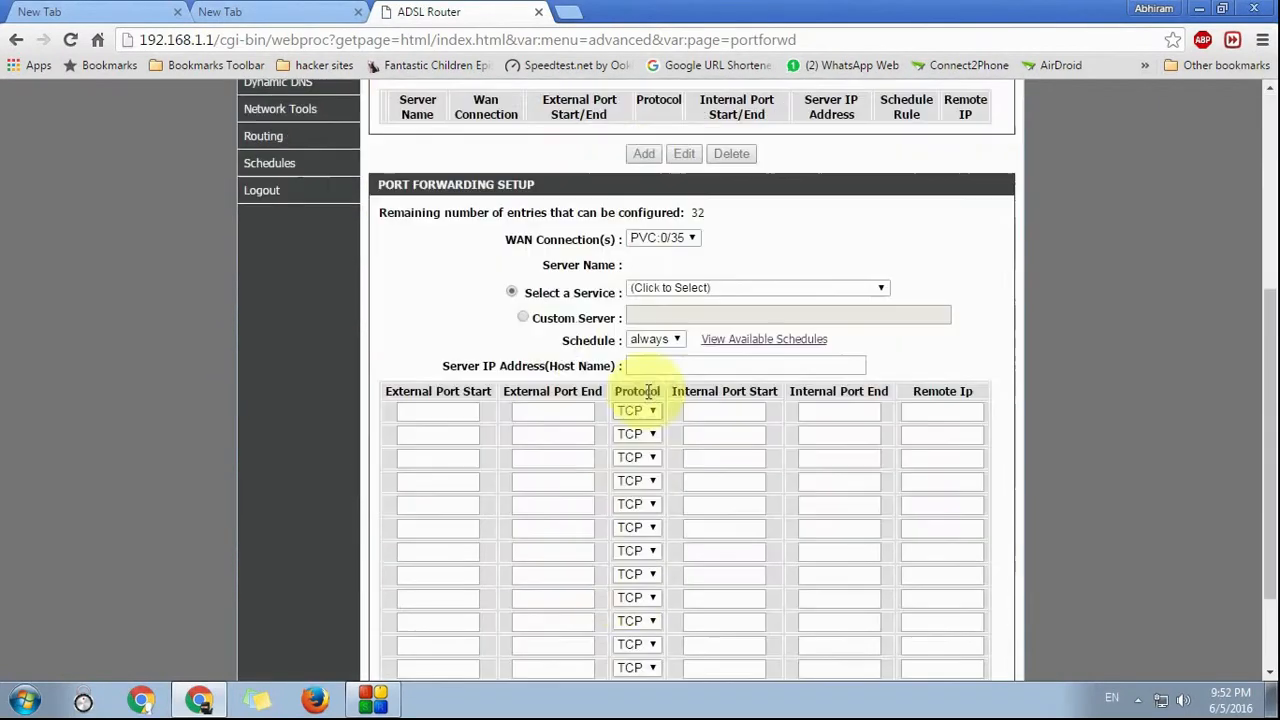
{"action": "left_click", "coordinate": [523, 317]}
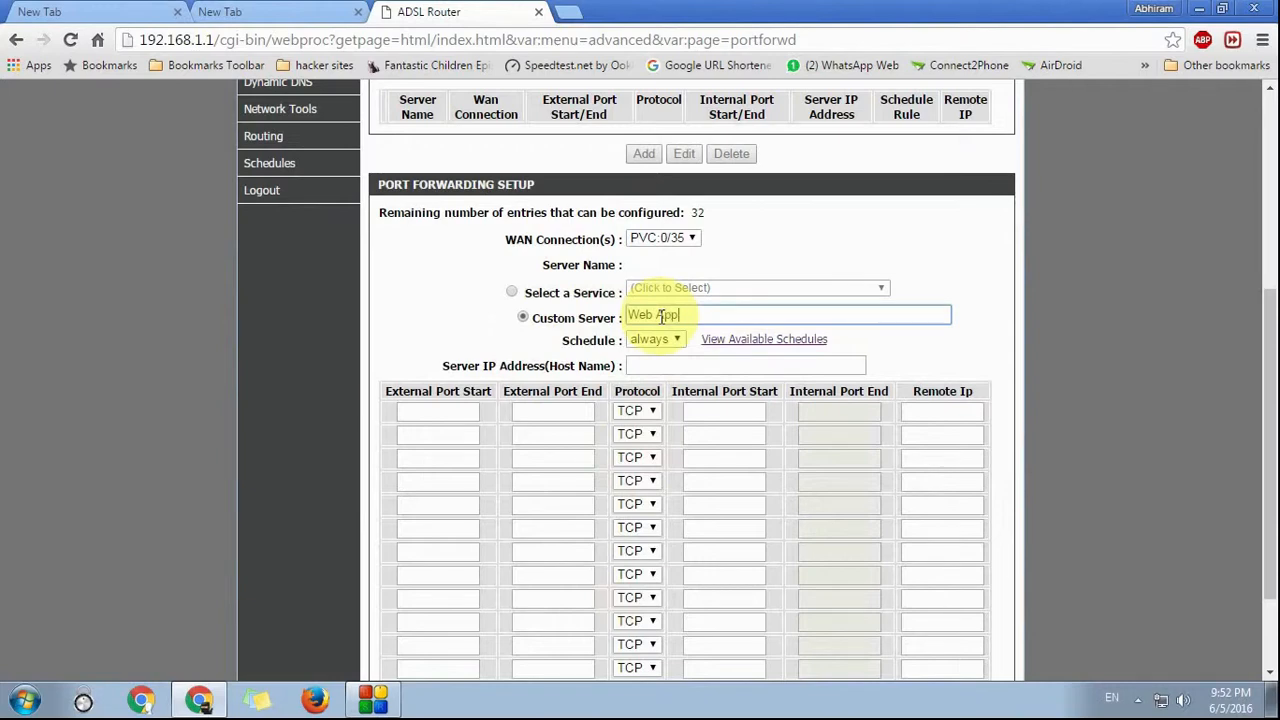
{"action": "left_click", "coordinate": [655, 364]}
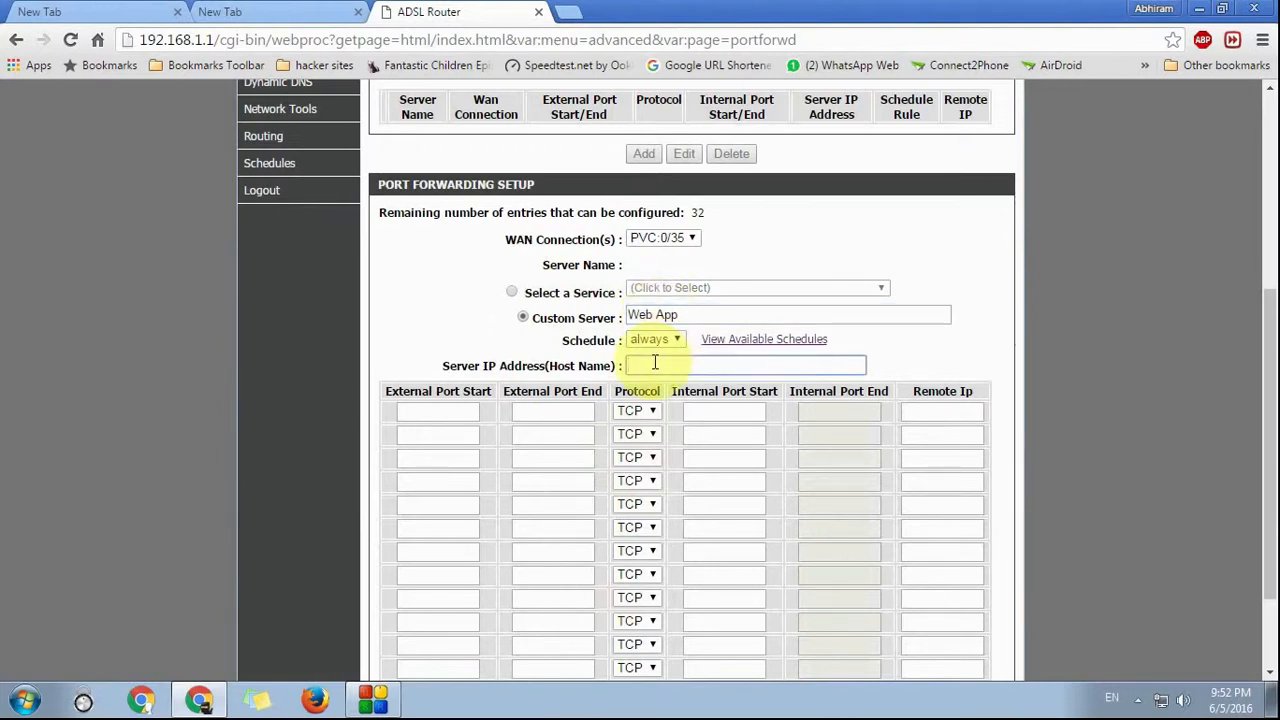
Step: Look up the PC's IPv4 address in the Local Area Connection details
{"action": "right_click", "coordinate": [1160, 699]}
{"action": "left_click", "coordinate": [1140, 691]}
{"action": "left_click", "coordinate": [1075, 365]}
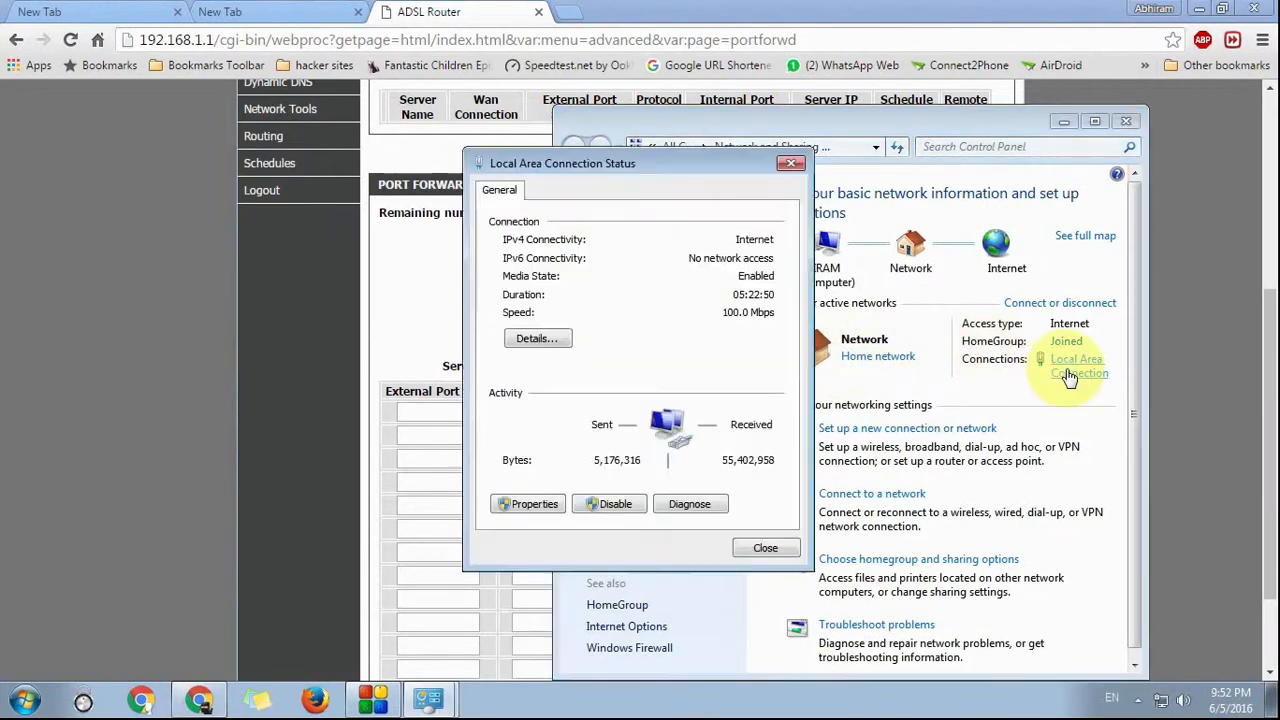
{"action": "left_click", "coordinate": [534, 337]}
{"action": "left_click", "coordinate": [660, 330]}
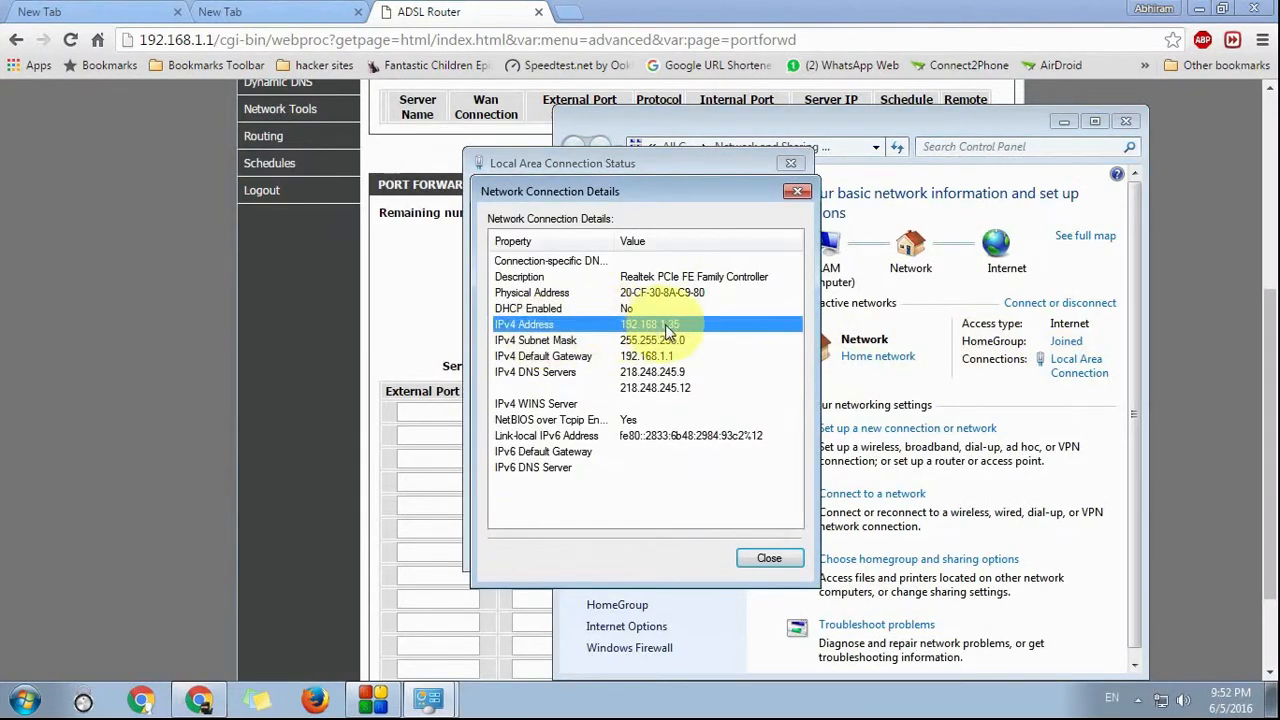
{"action": "key", "text": "alt+Tab"}
Step: Enter server IP 192.168.1.35 and TCP forwarding rows for ports 21 and 80
{"action": "left_click", "coordinate": [666, 366]}
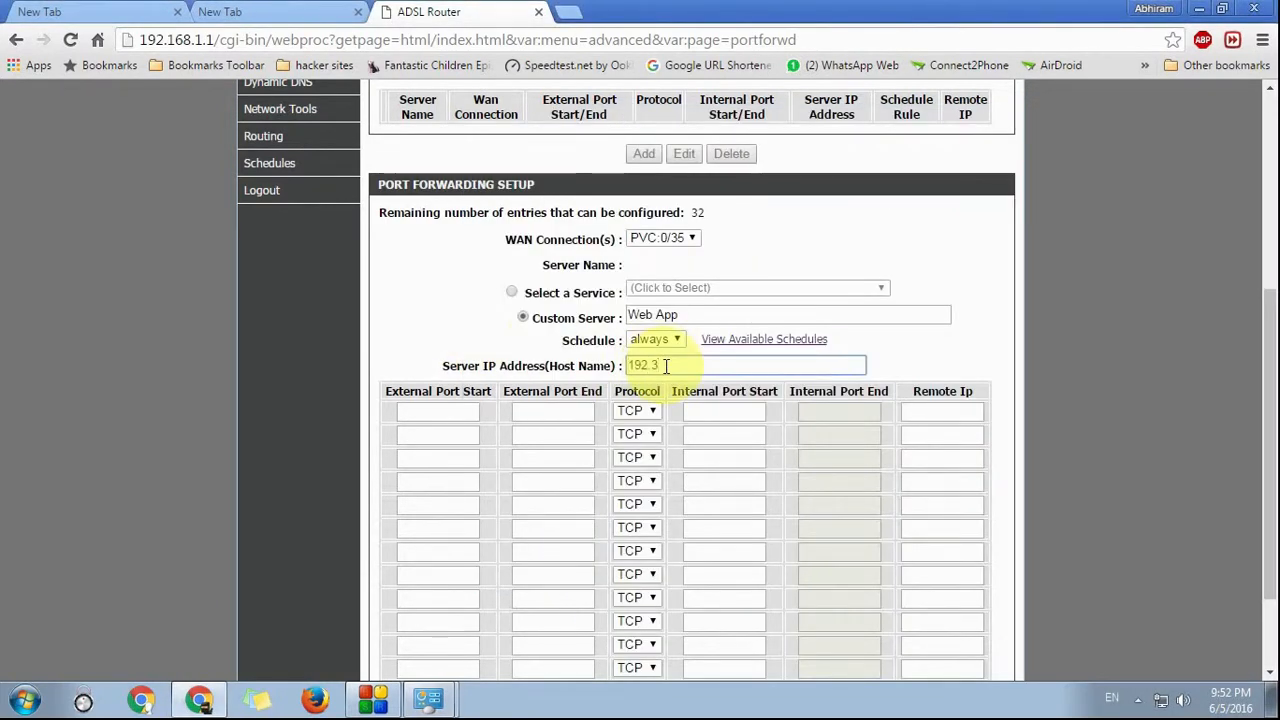
{"action": "type", "text": "192."}
{"action": "type", "text": "16"}
{"action": "type", "text": "168"}
{"action": "left_click", "coordinate": [420, 413]}
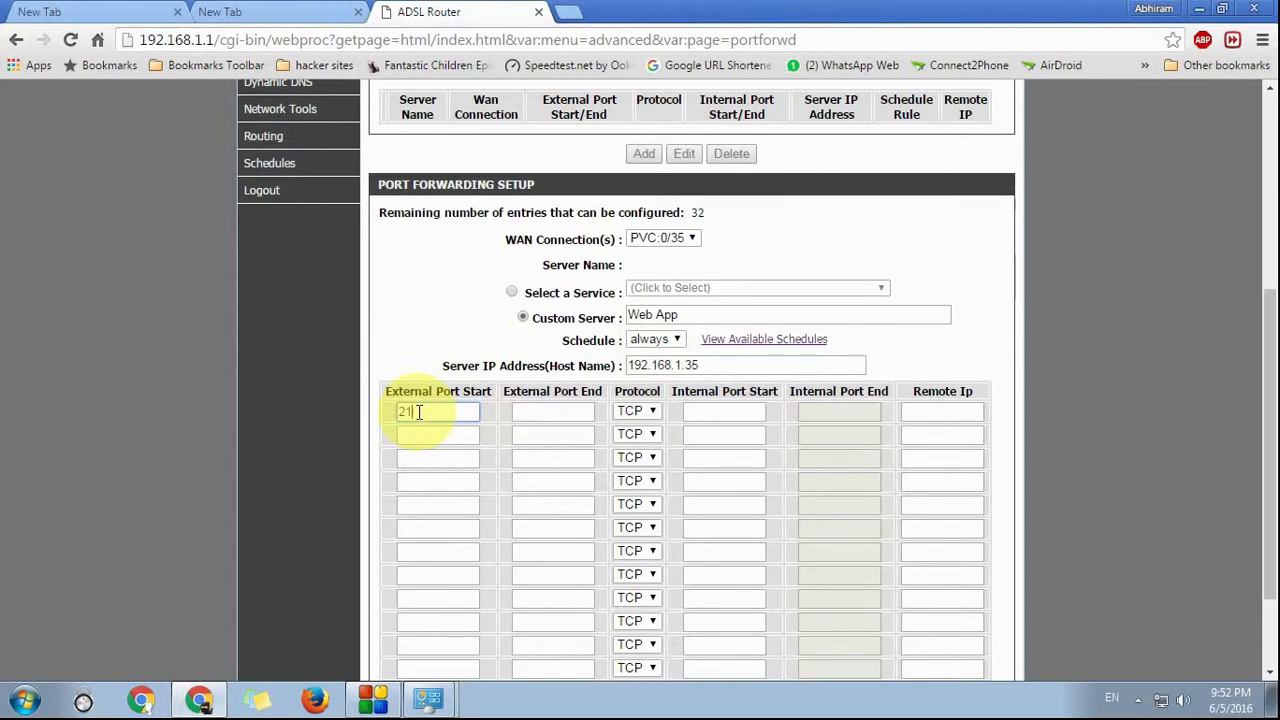
{"action": "key", "text": "Tab"}
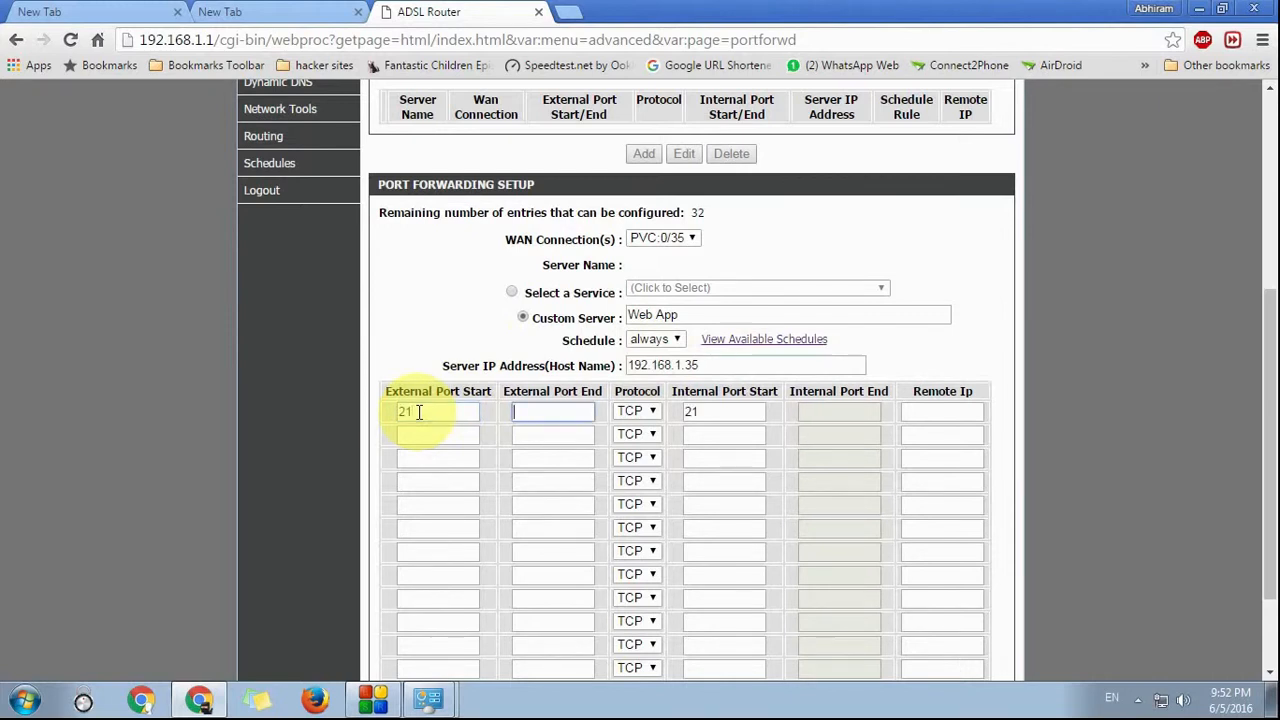
{"action": "left_click", "coordinate": [451, 432]}
{"action": "type", "text": "80"}
{"action": "key", "text": "Tab"}
{"action": "key", "text": "Tab"}
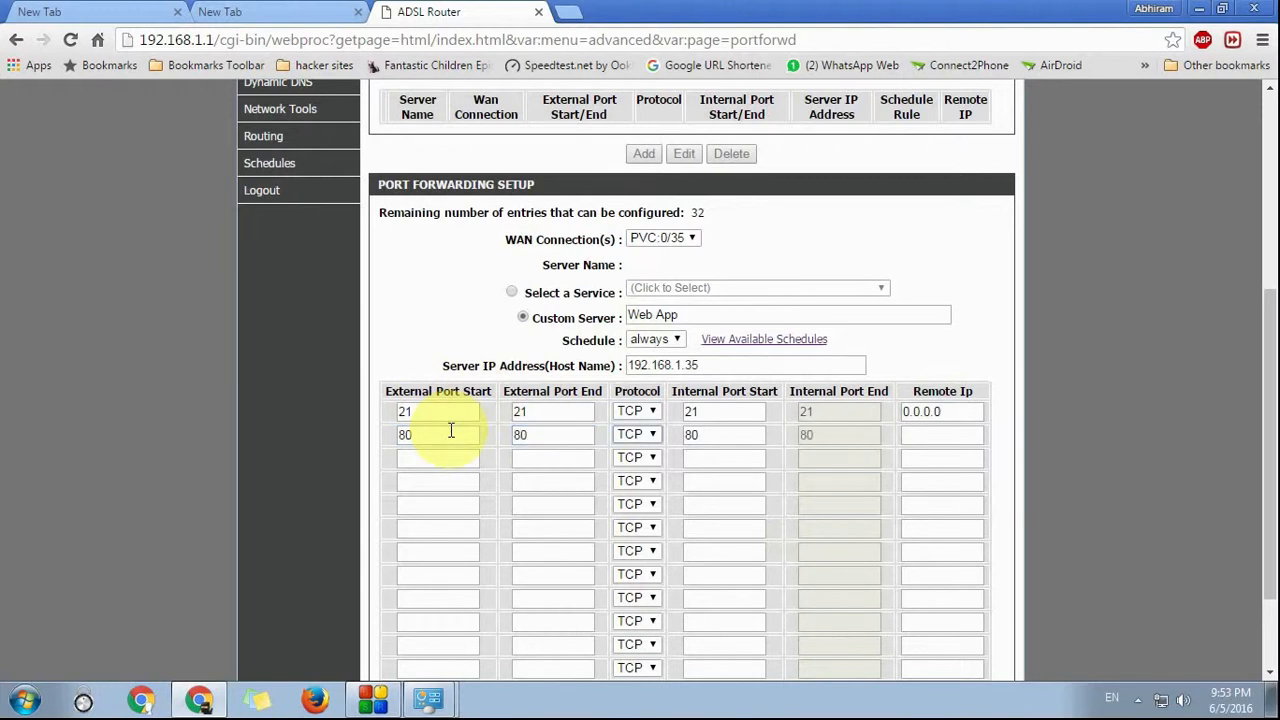
{"action": "left_click", "coordinate": [953, 440]}
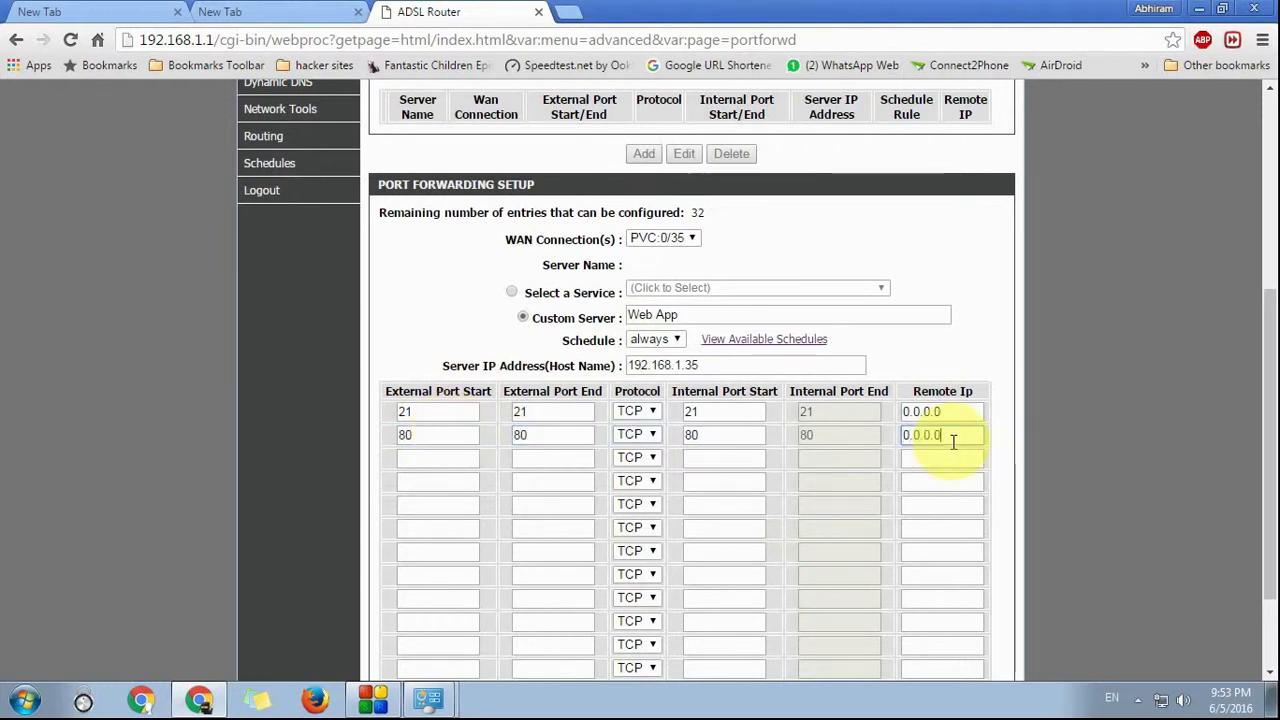
Step: Keep schedule 'always' and WAN connection PVC:0/35, then apply the two forwarding rules
{"action": "scroll", "coordinate": [814, 371], "scroll_direction": "down", "scroll_amount": 2}
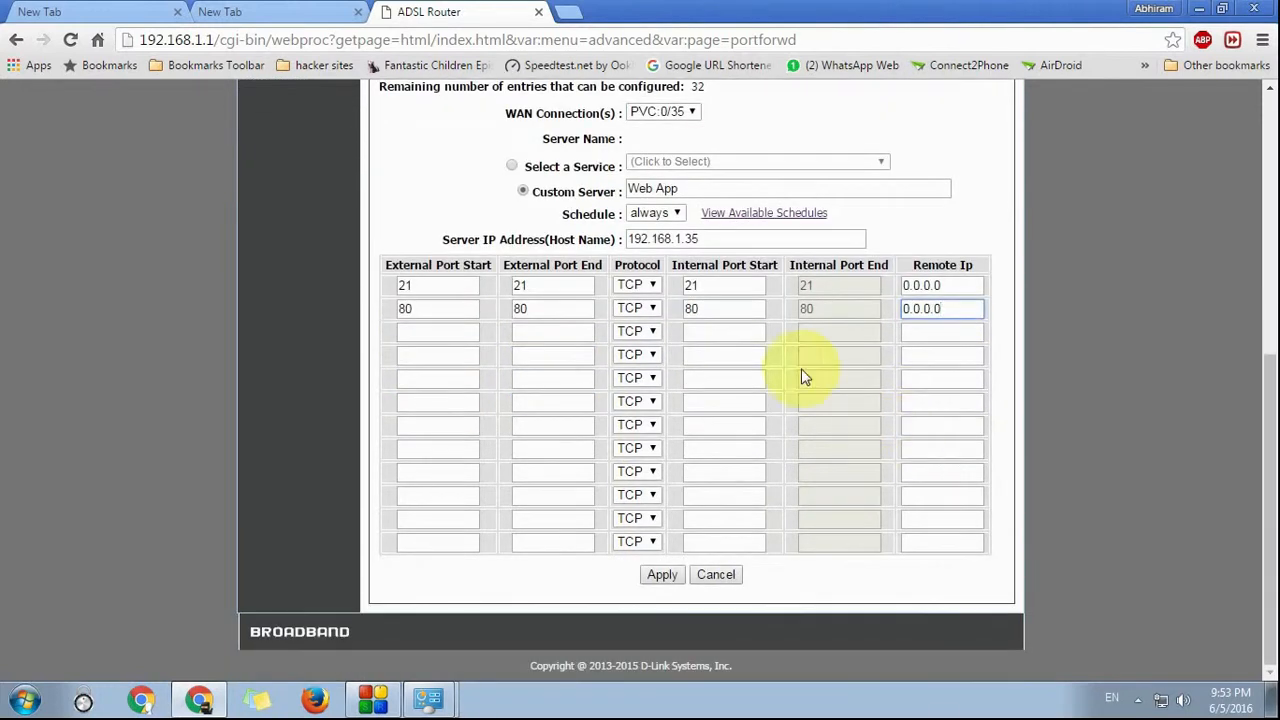
{"action": "left_click", "coordinate": [665, 214]}
{"action": "left_click", "coordinate": [652, 236]}
{"action": "scroll", "coordinate": [560, 143], "scroll_direction": "up", "scroll_amount": 3}
{"action": "left_click", "coordinate": [688, 300]}
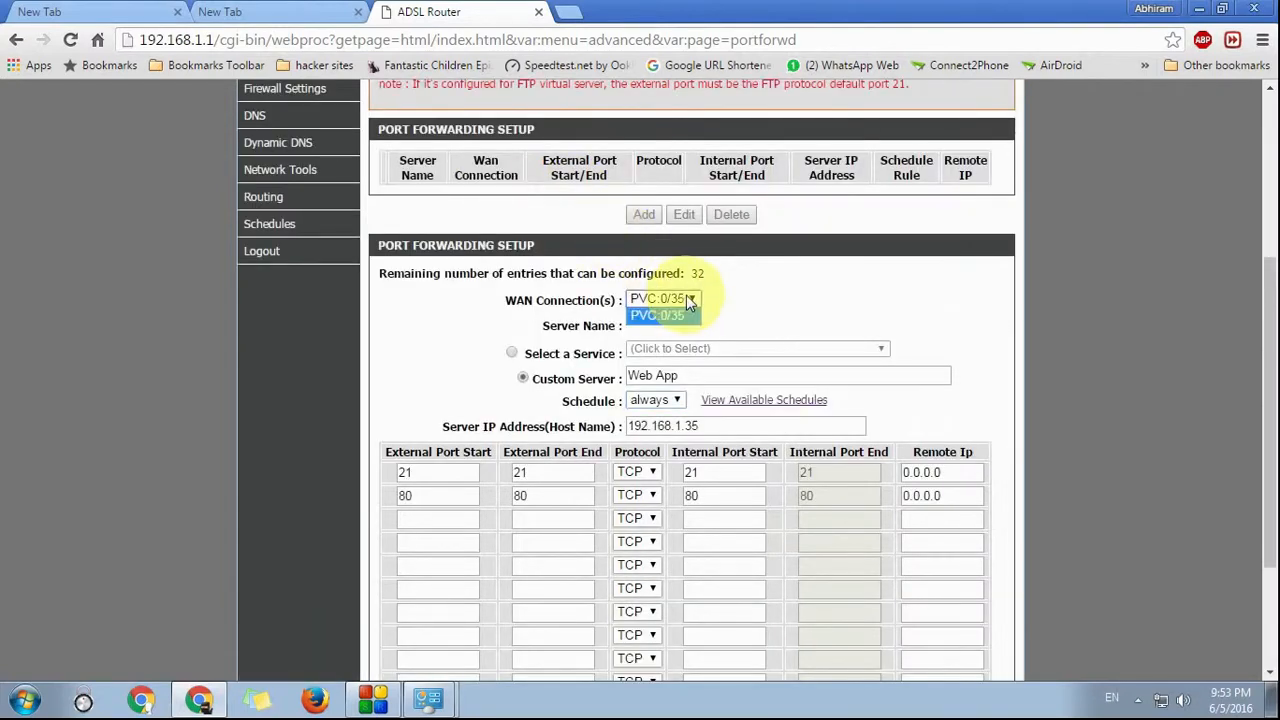
{"action": "left_click", "coordinate": [648, 306]}
{"action": "left_click", "coordinate": [648, 305]}
{"action": "left_click", "coordinate": [648, 305]}
{"action": "scroll", "coordinate": [646, 456], "scroll_direction": "down", "scroll_amount": 1}
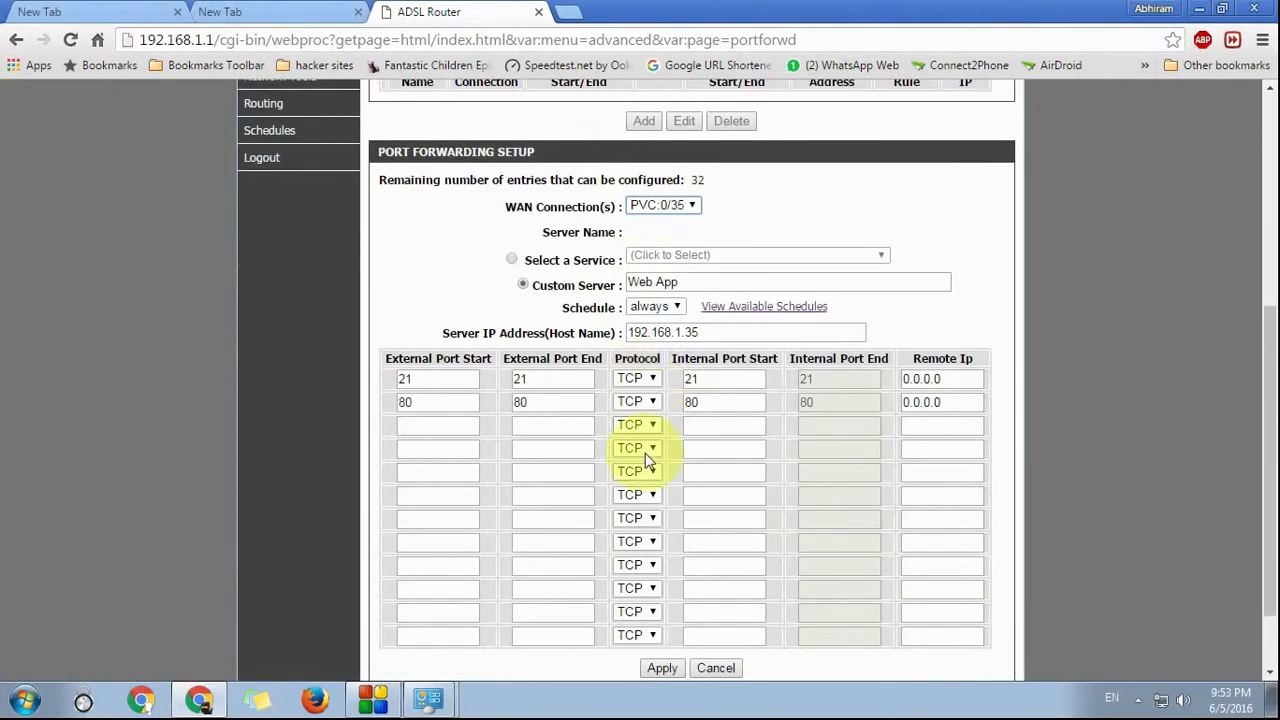
{"action": "left_click", "coordinate": [662, 668]}
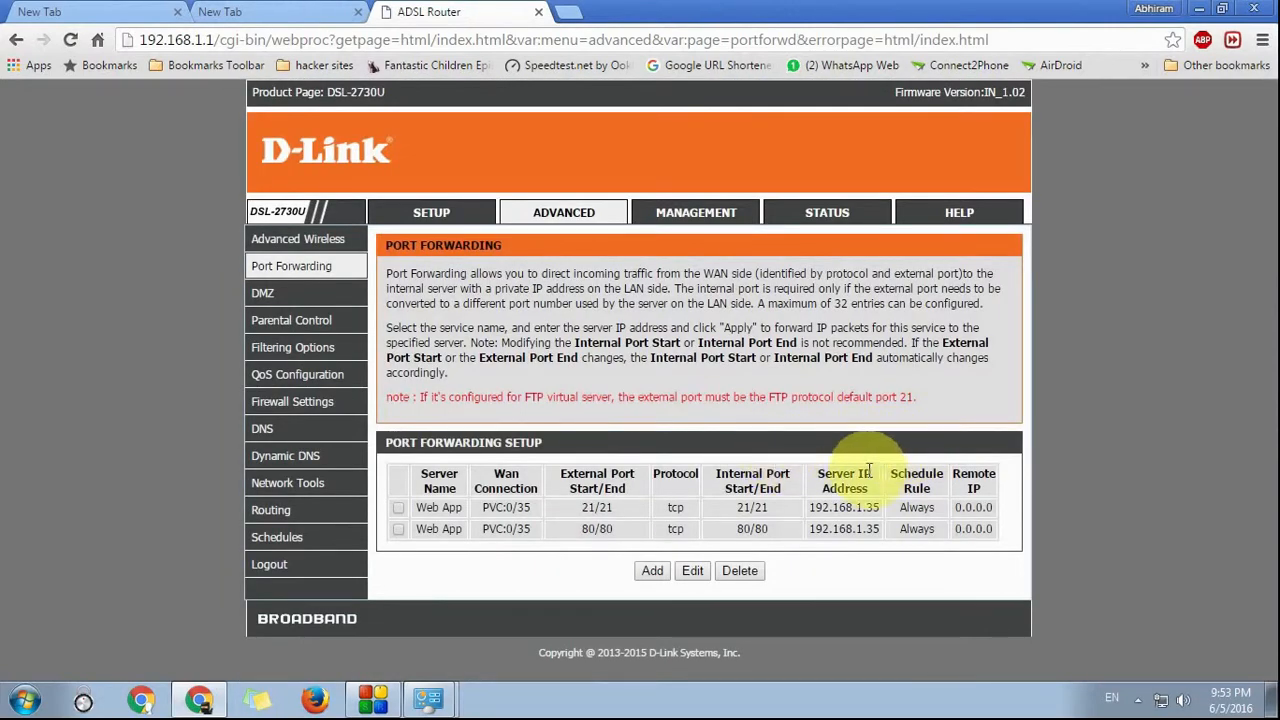
Step: Review the Setup pages: Internet Setup, Wireless and Local Network
{"action": "left_click", "coordinate": [432, 214]}
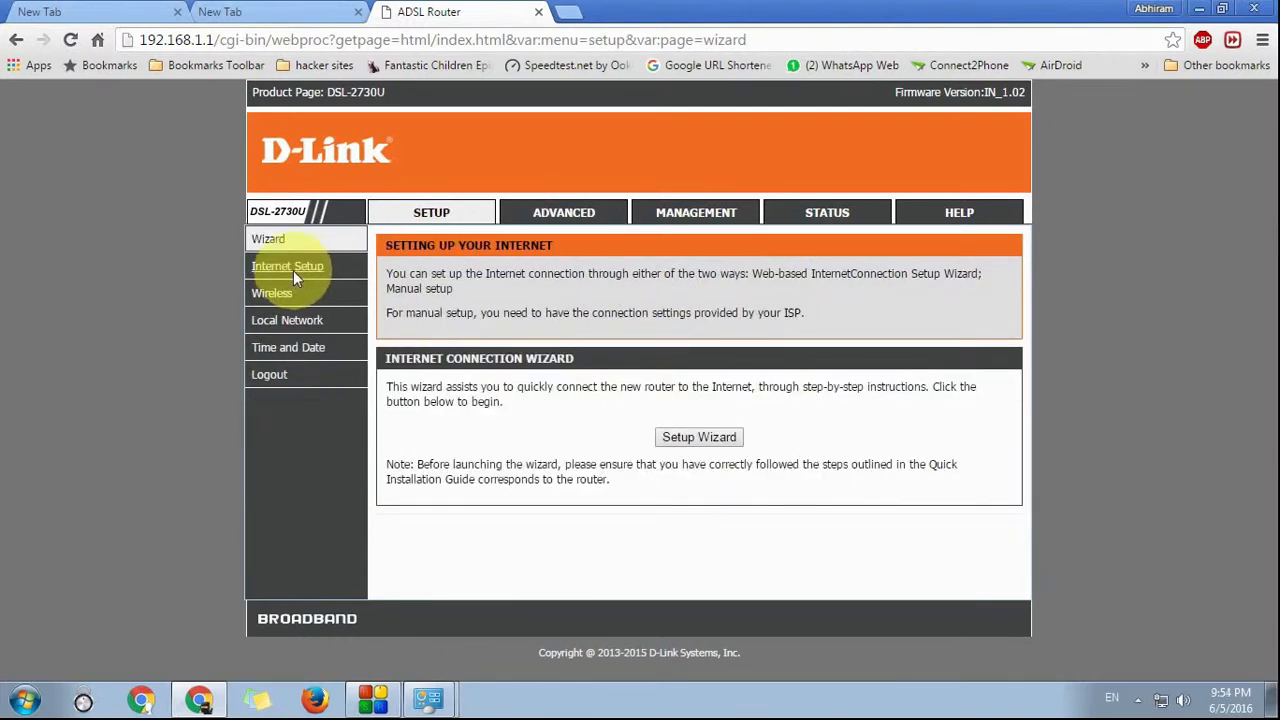
{"action": "left_click", "coordinate": [293, 268]}
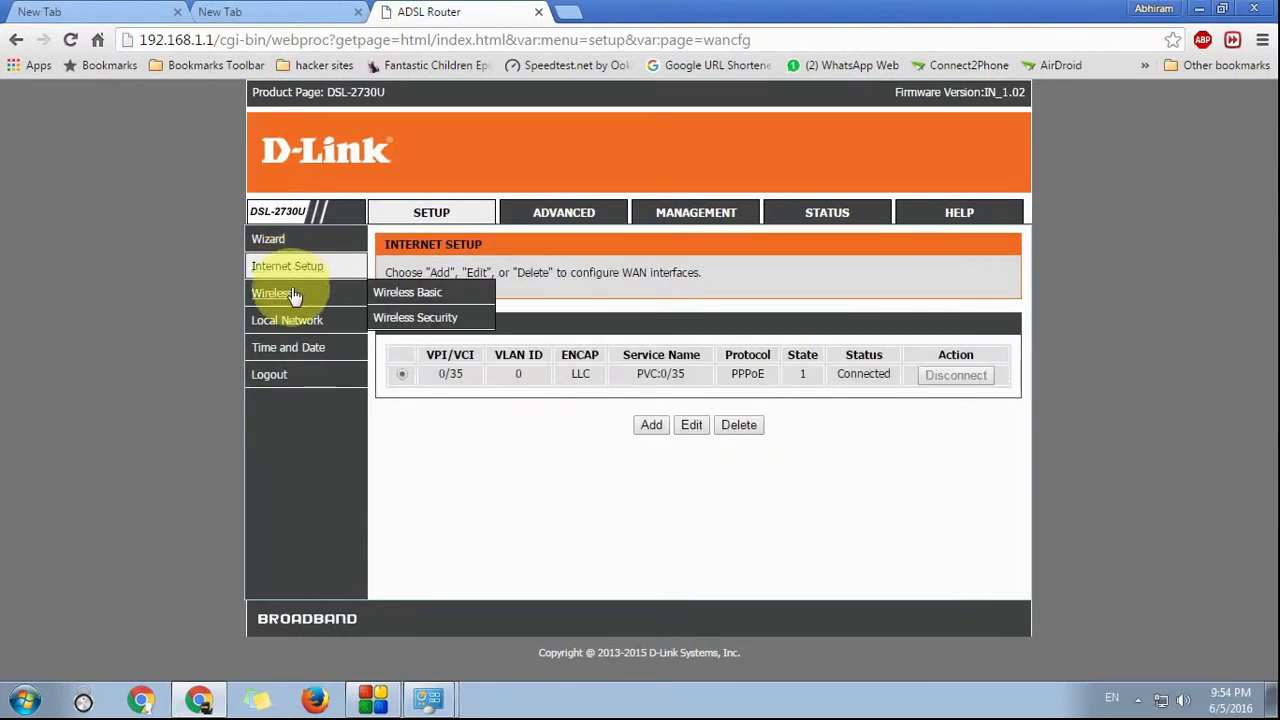
{"action": "left_click", "coordinate": [281, 297]}
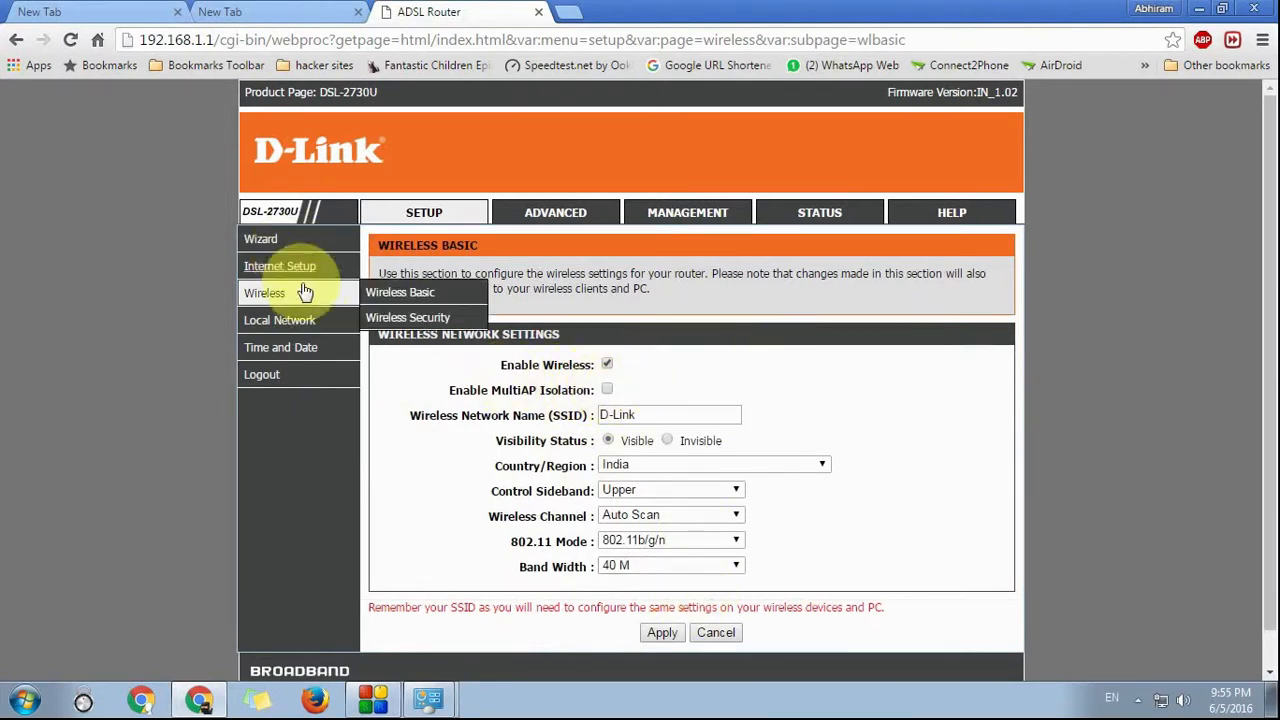
{"action": "left_click", "coordinate": [290, 322]}
Step: Highlight router IP 192.168.1.1, the empty Domain Name and DHCP start 192.168.1.33
{"action": "scroll", "coordinate": [292, 325], "scroll_direction": "down", "scroll_amount": 2}
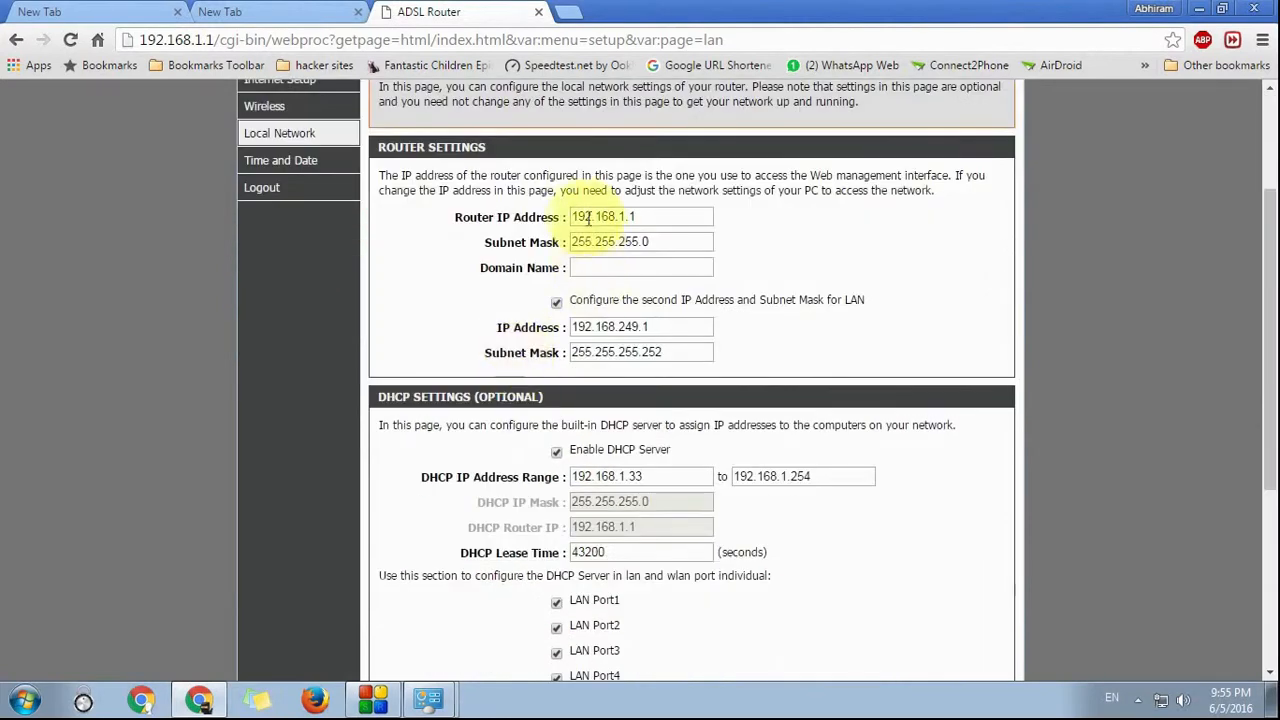
{"action": "left_click", "coordinate": [688, 216]}
{"action": "left_click_drag", "start_coordinate": [688, 216], "coordinate": [643, 243]}
{"action": "left_click", "coordinate": [588, 267]}
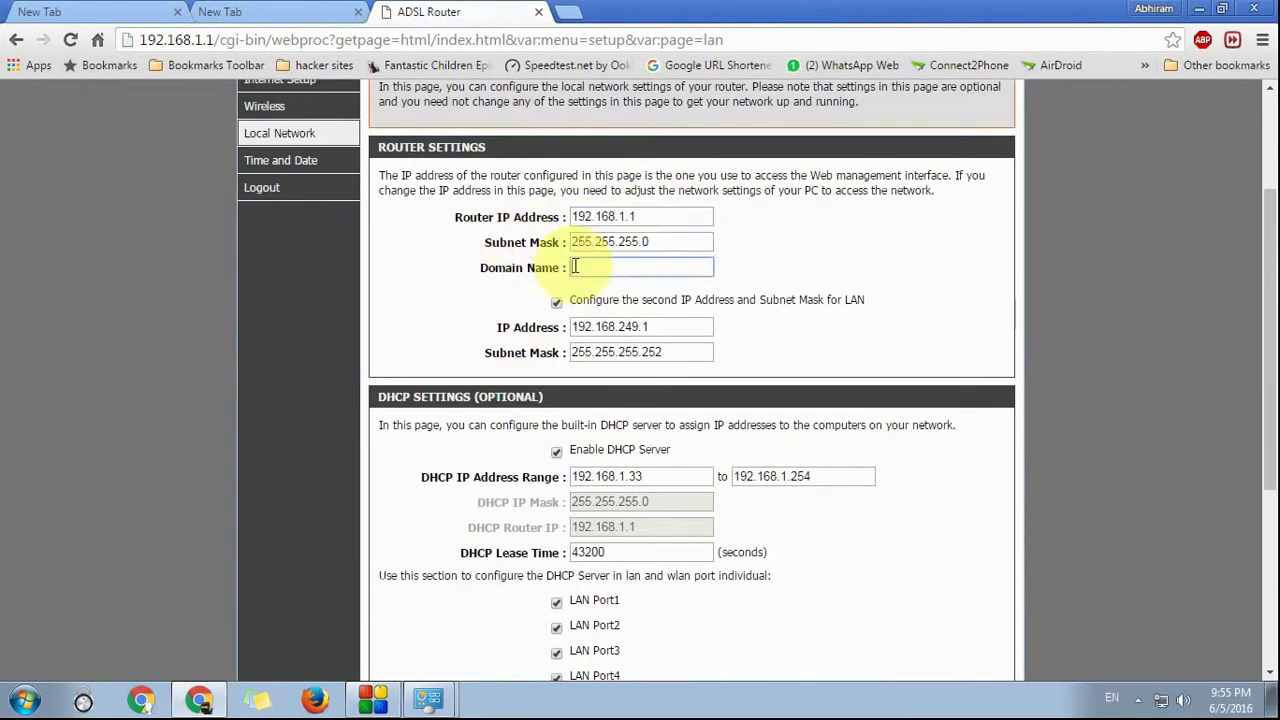
{"action": "scroll", "coordinate": [600, 275], "scroll_direction": "down", "scroll_amount": 2}
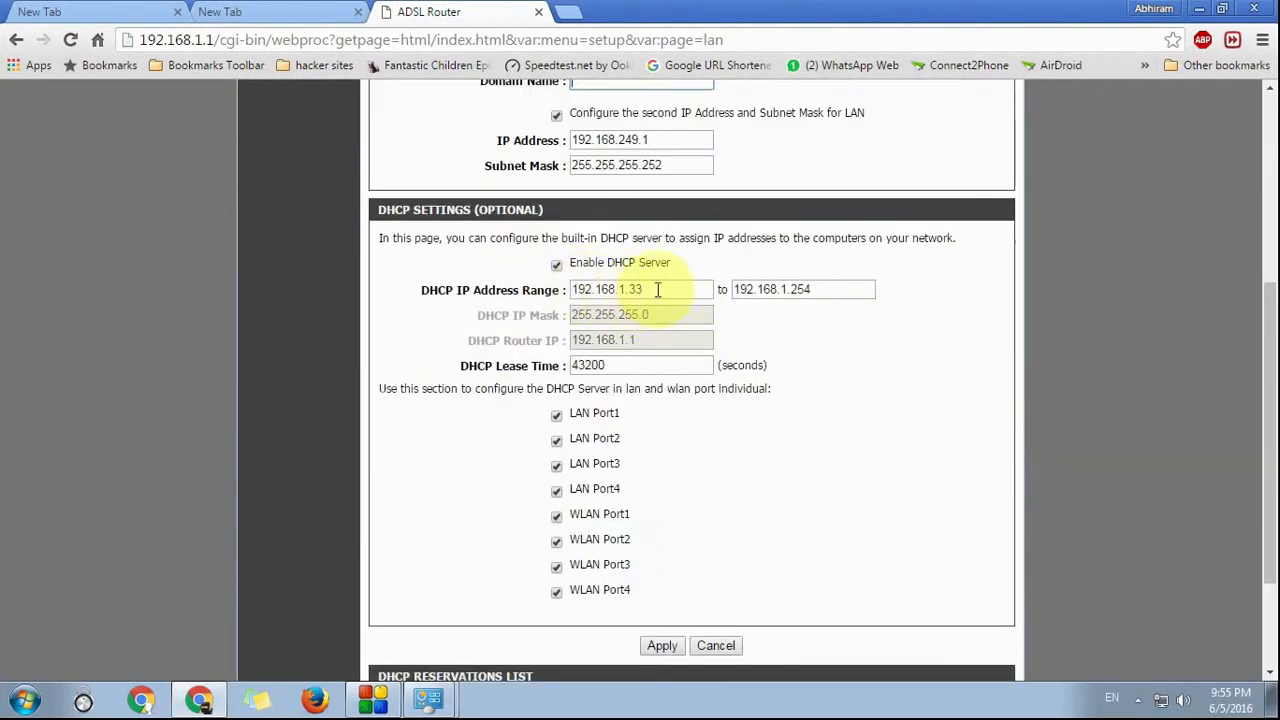
{"action": "left_click", "coordinate": [663, 289]}
{"action": "left_click_drag", "start_coordinate": [663, 289], "coordinate": [569, 289]}
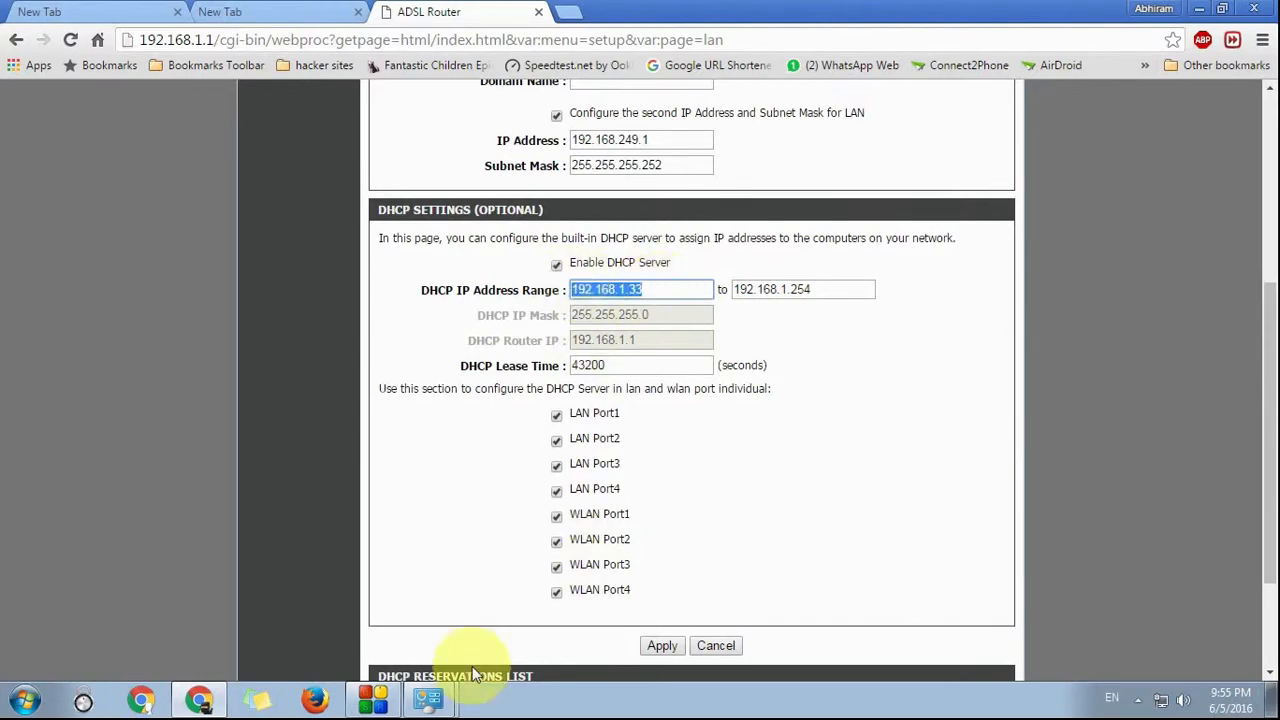
Step: Compare with the PC's connection details and highlight DHCP end address 192.168.1.254
{"action": "left_click", "coordinate": [420, 655]}
{"action": "left_click", "coordinate": [828, 340]}
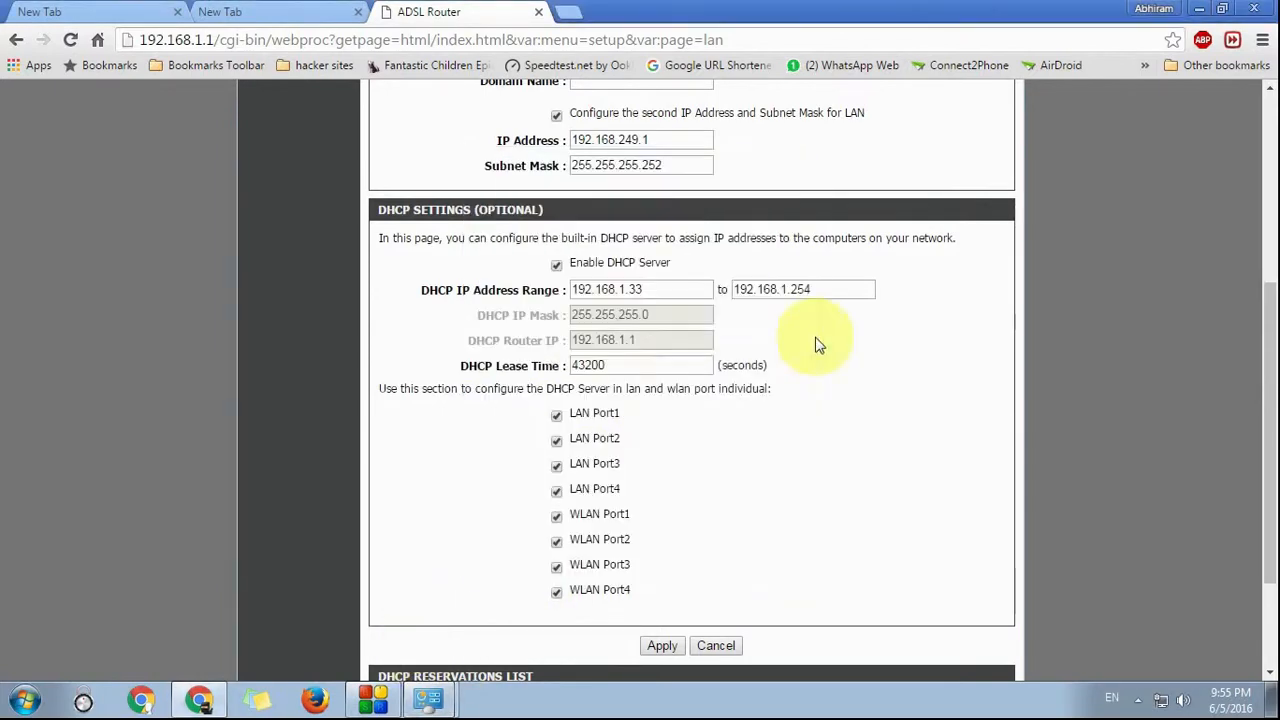
{"action": "left_click", "coordinate": [609, 289]}
{"action": "left_click_drag", "start_coordinate": [814, 289], "coordinate": [886, 320]}
{"action": "scroll", "coordinate": [870, 290], "scroll_direction": "up", "scroll_amount": 1}
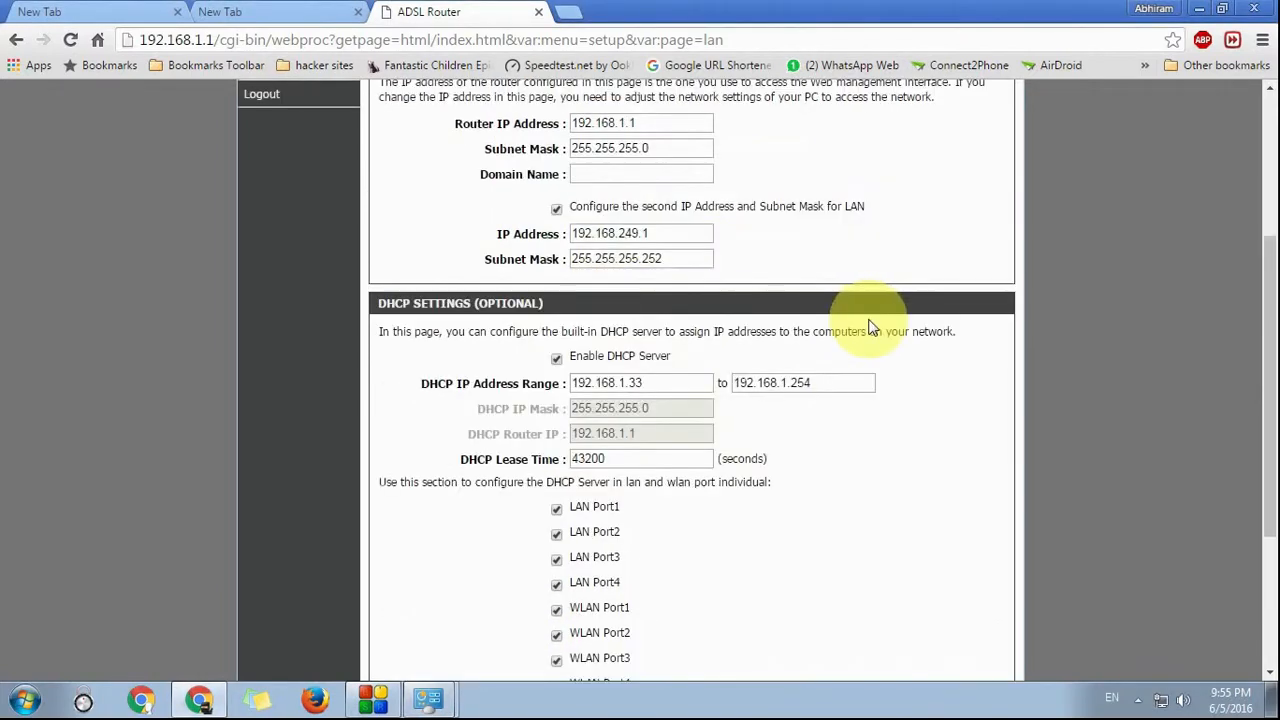
{"action": "scroll", "coordinate": [850, 290], "scroll_direction": "down", "scroll_amount": 3}
{"action": "scroll", "coordinate": [315, 363], "scroll_direction": "up", "scroll_amount": 5}
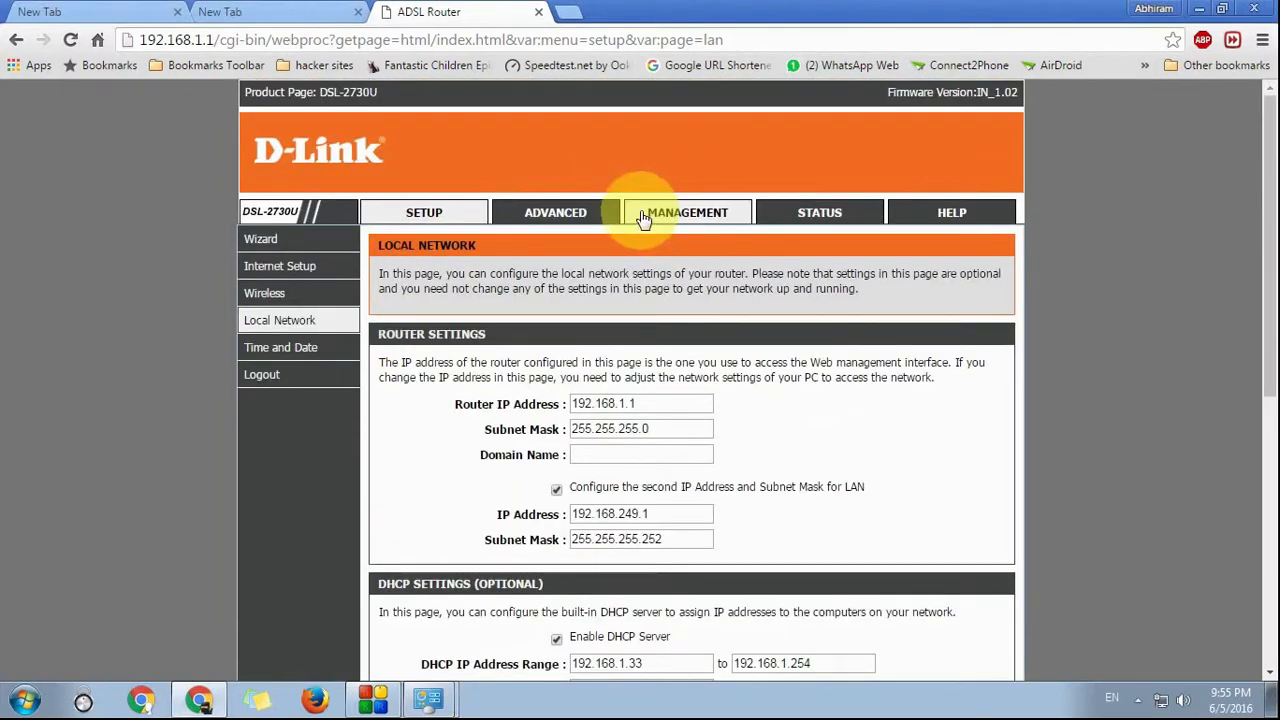
Step: Move through Management to the Advanced Wireless settings overview
{"action": "left_click", "coordinate": [643, 218]}
{"action": "left_click", "coordinate": [608, 214]}
{"action": "scroll", "coordinate": [650, 275], "scroll_direction": "down", "scroll_amount": 1}
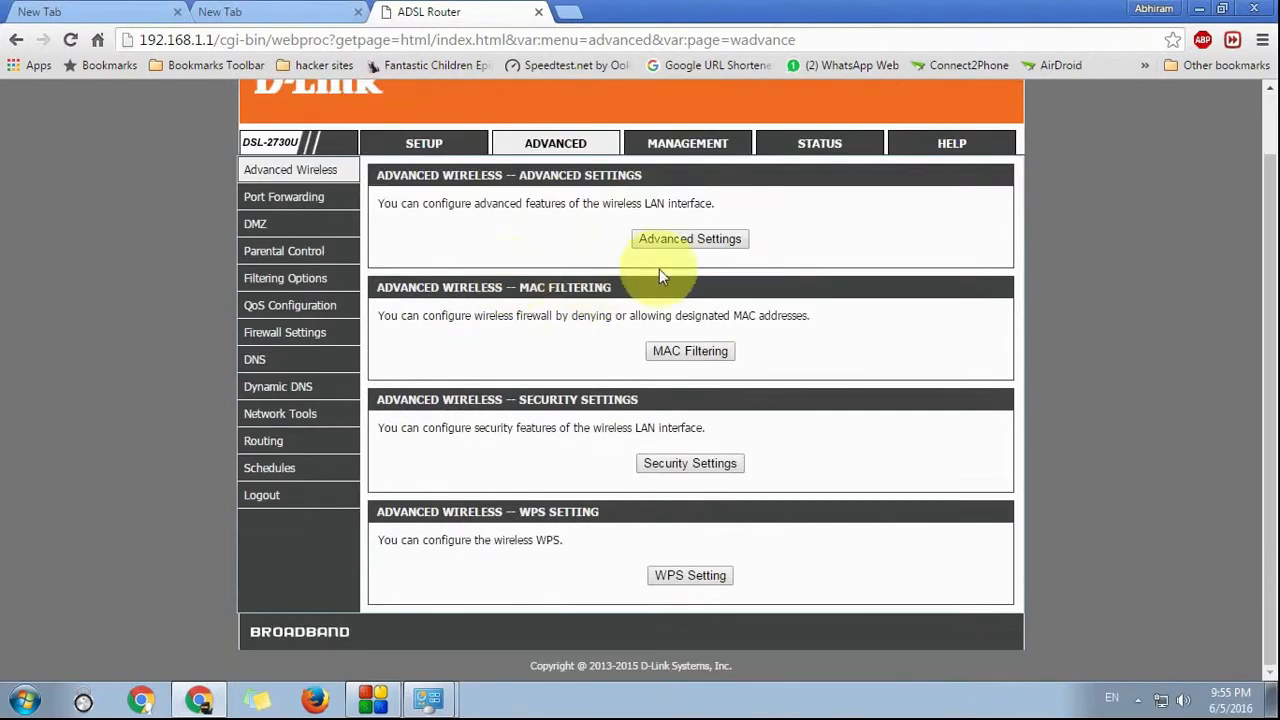
{"action": "left_click", "coordinate": [820, 140]}
{"action": "scroll", "coordinate": [864, 386], "scroll_direction": "down", "scroll_amount": 3}
{"action": "left_click_drag", "start_coordinate": [860, 514], "coordinate": [943, 516]}
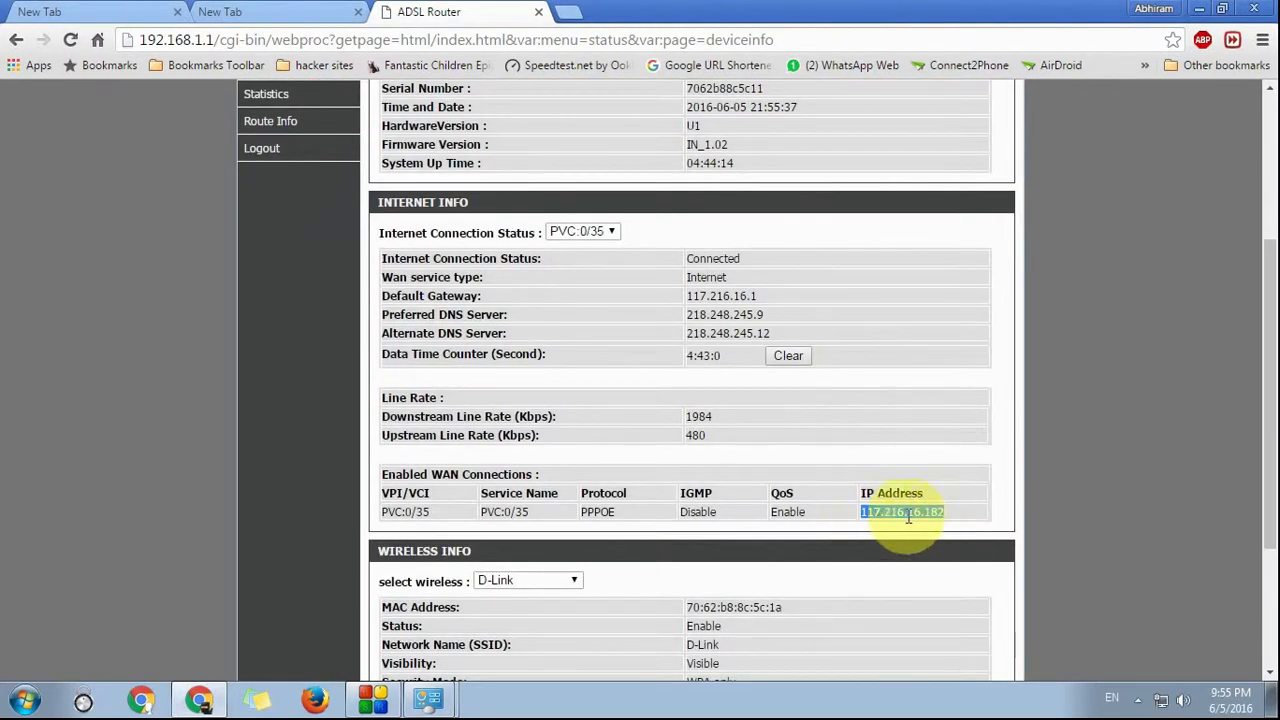
{"action": "scroll", "coordinate": [872, 500], "scroll_direction": "up", "scroll_amount": 3}
{"action": "scroll", "coordinate": [917, 420], "scroll_direction": "down", "scroll_amount": 5}
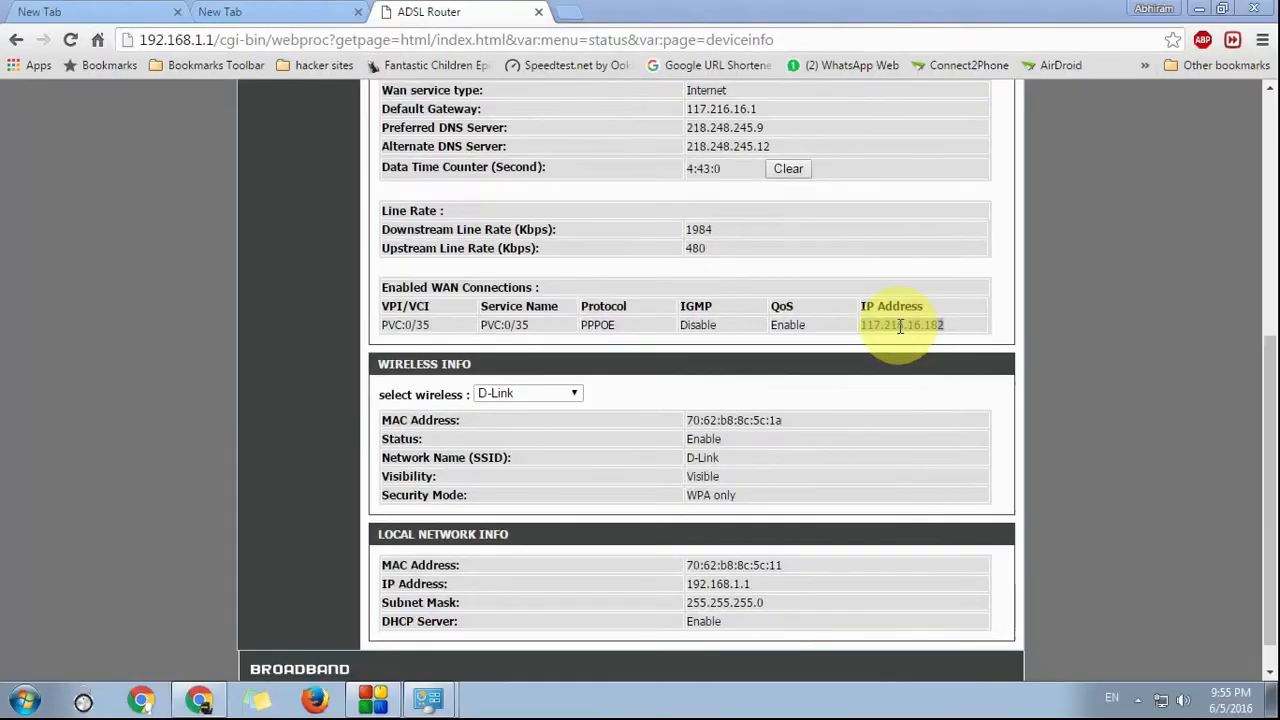
{"action": "right_click", "coordinate": [900, 327]}
{"action": "left_click", "coordinate": [918, 358]}
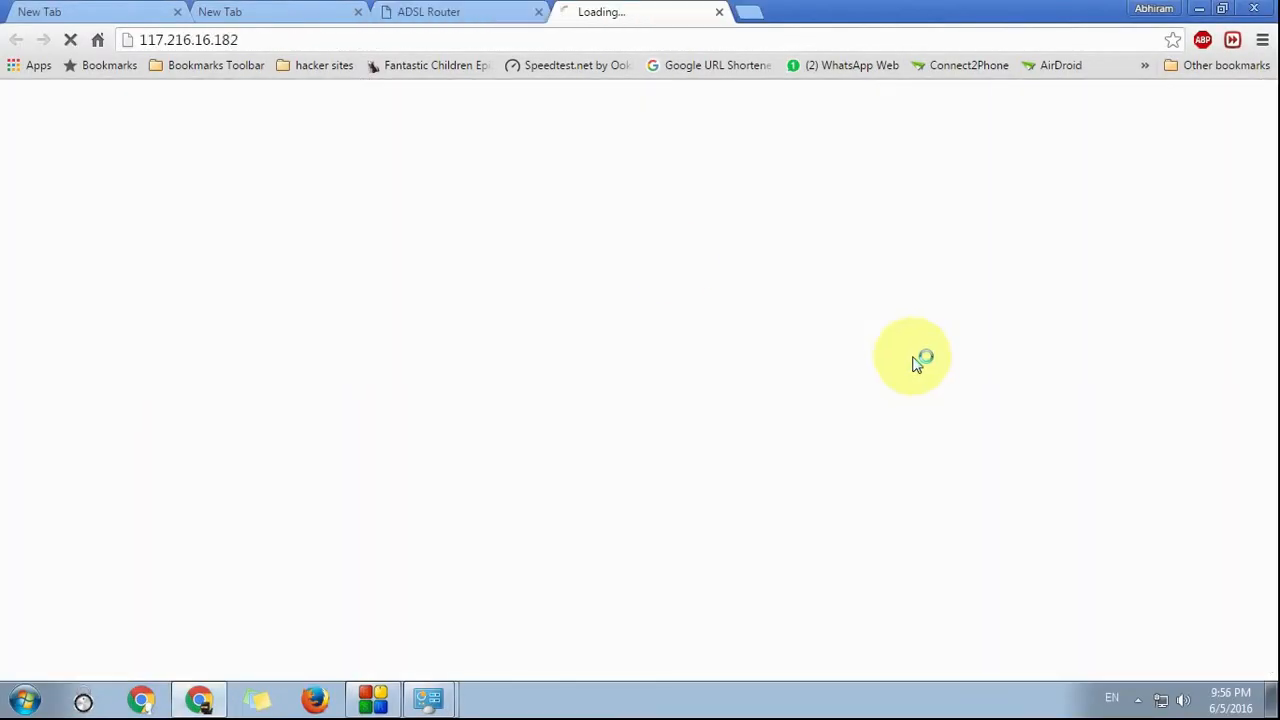
Step: Confirm the 'My World Is Mine Only' blog loads at 117.216.16.182
{"action": "left_click", "coordinate": [255, 40]}
{"action": "left_click", "coordinate": [257, 40]}
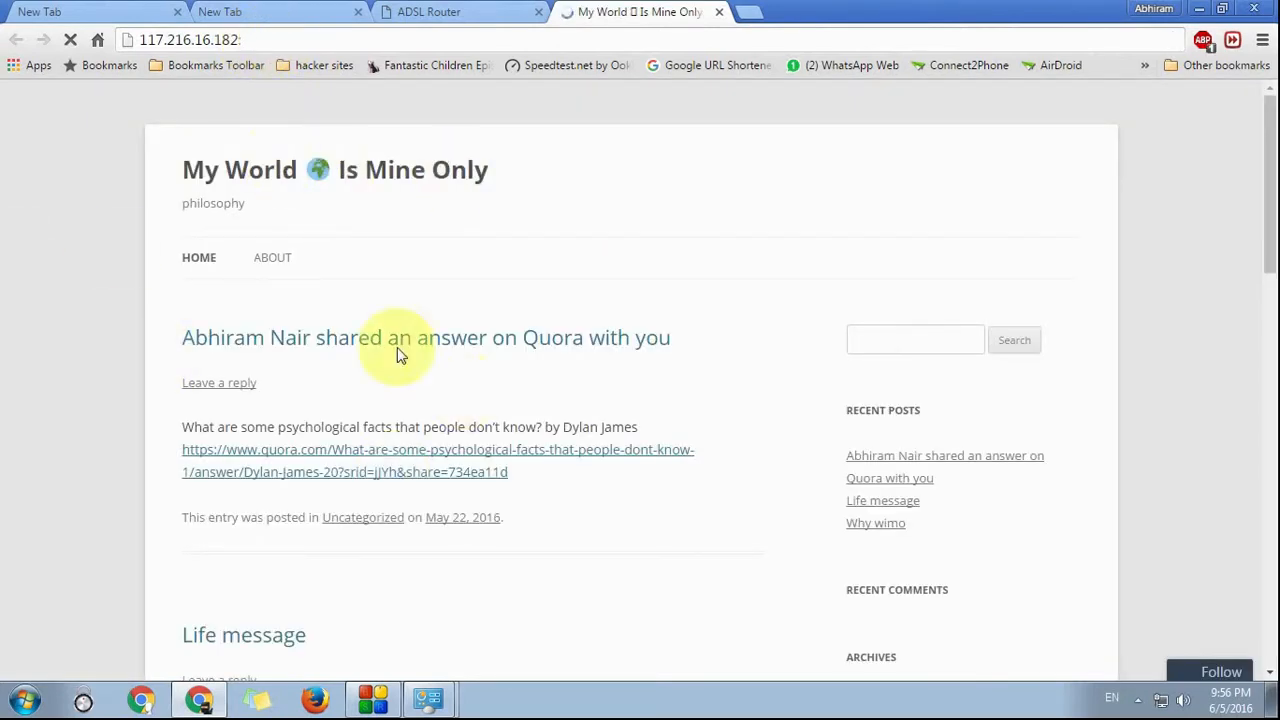
{"action": "scroll", "coordinate": [1217, 200], "scroll_direction": "down", "scroll_amount": 3}
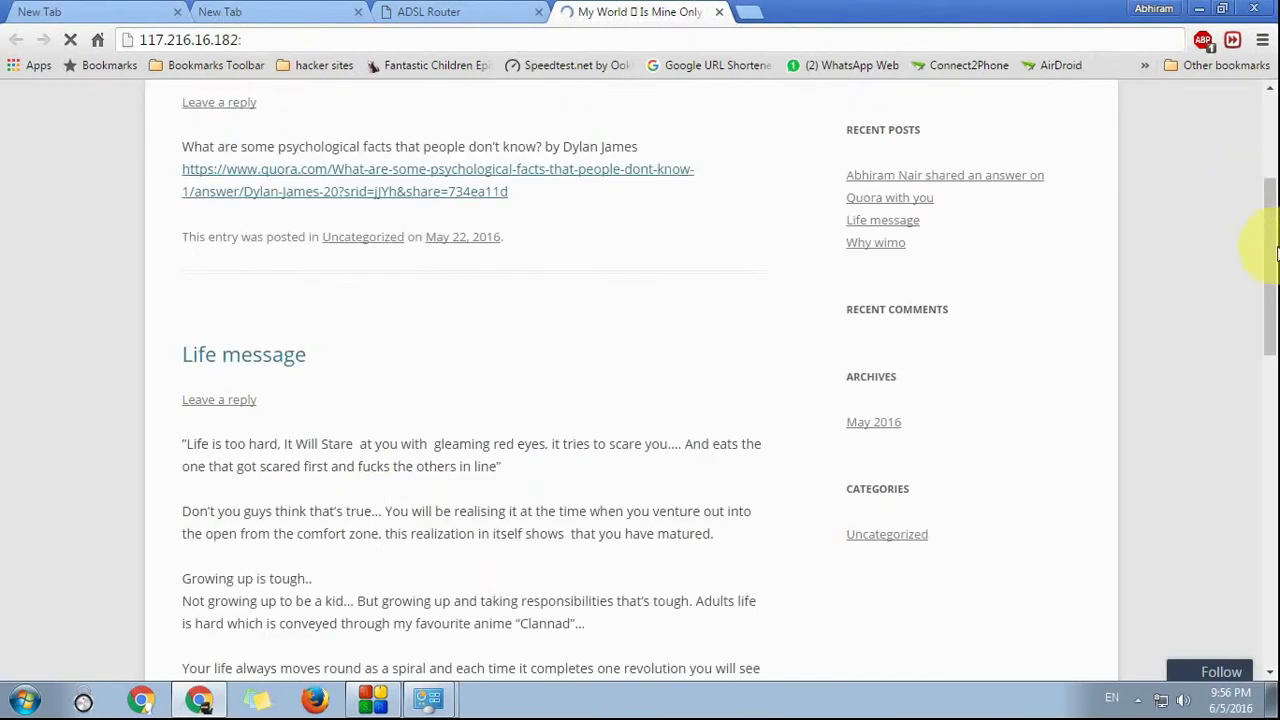
{"action": "scroll", "coordinate": [449, 143], "scroll_direction": "up", "scroll_amount": 3}
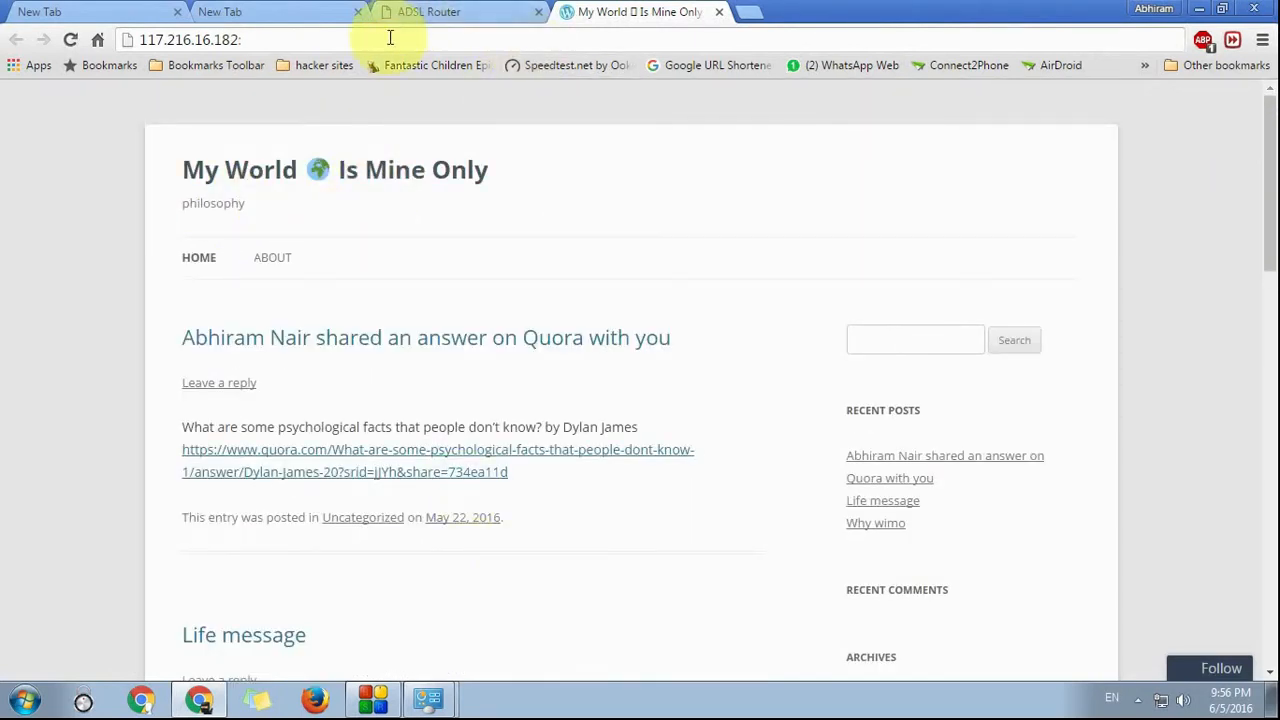
Step: Try 117.216.16.182:81 and reload, getting ERR_CONNECTION_REFUSED
{"action": "left_click", "coordinate": [390, 38]}
{"action": "left_click", "coordinate": [390, 38]}
{"action": "type", "text": "1"}
{"action": "key", "text": "Return"}
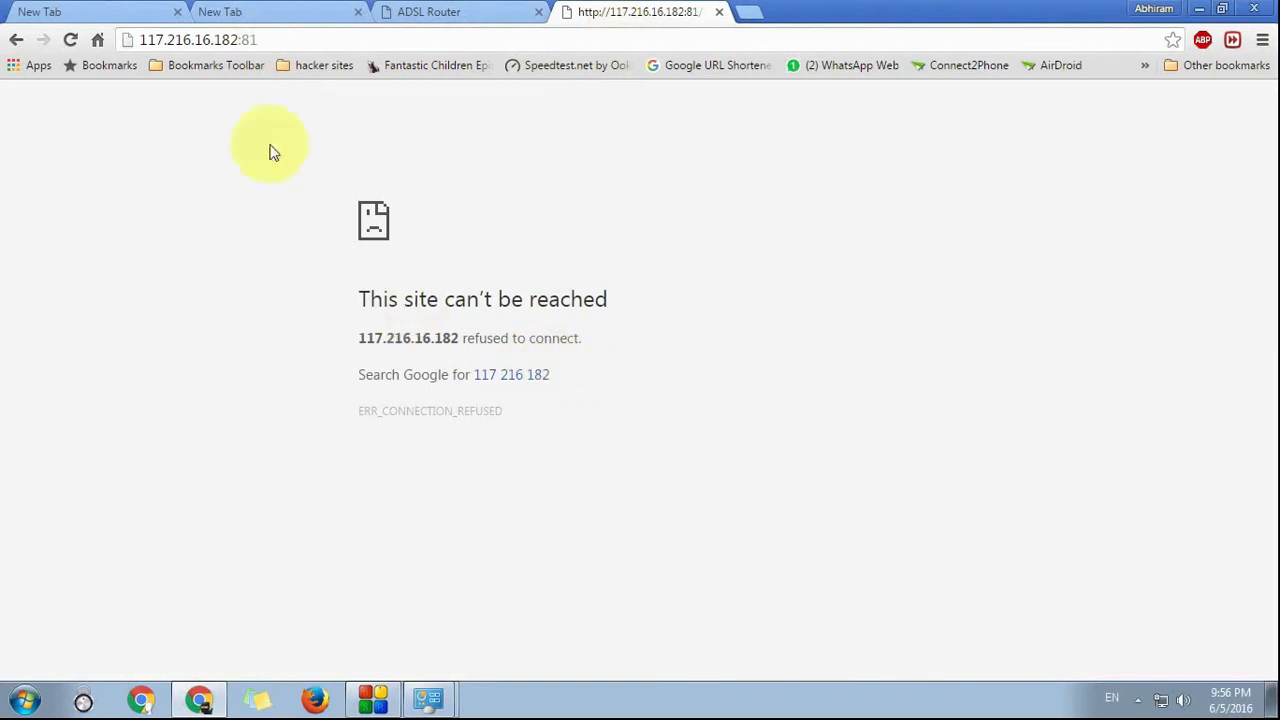
{"action": "left_click", "coordinate": [300, 40]}
{"action": "key", "text": "Return"}
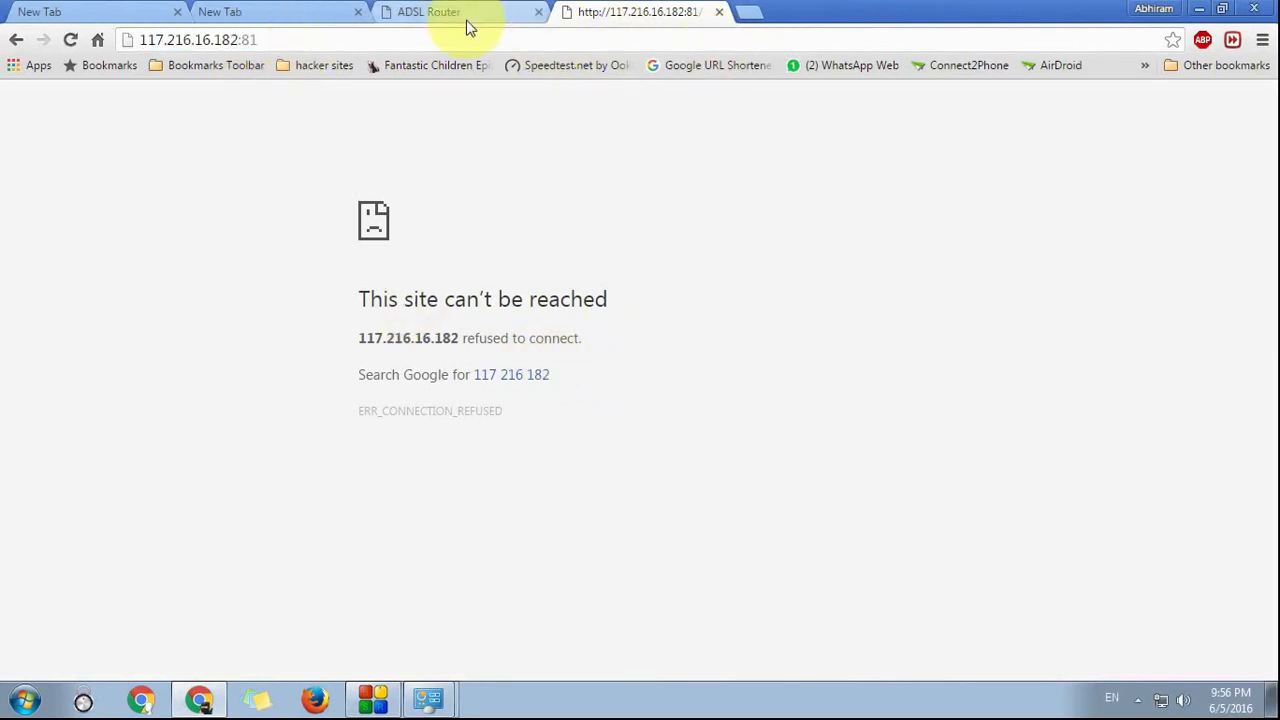
Step: Close the failed page and return to the router's Advanced settings
{"action": "left_click", "coordinate": [721, 12]}
{"action": "scroll", "coordinate": [596, 230], "scroll_direction": "up", "scroll_amount": 4}
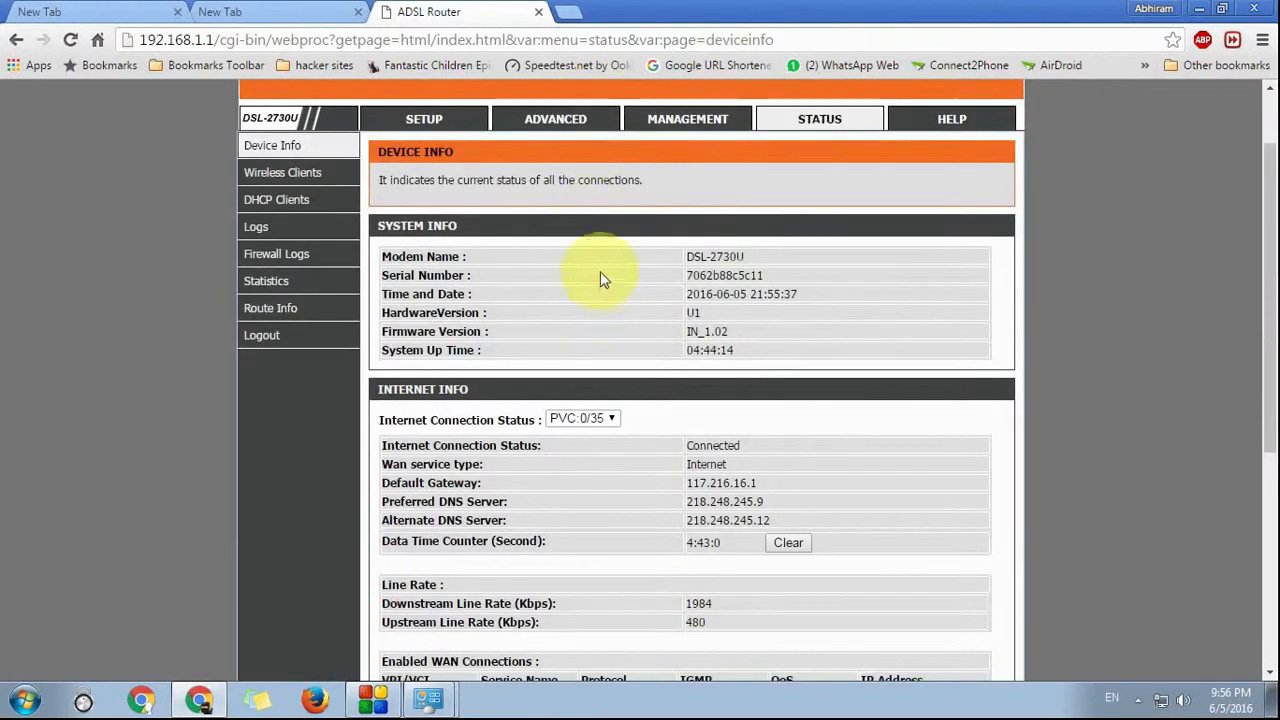
{"action": "left_click", "coordinate": [575, 119]}
{"action": "scroll", "coordinate": [583, 228], "scroll_direction": "down", "scroll_amount": 1}
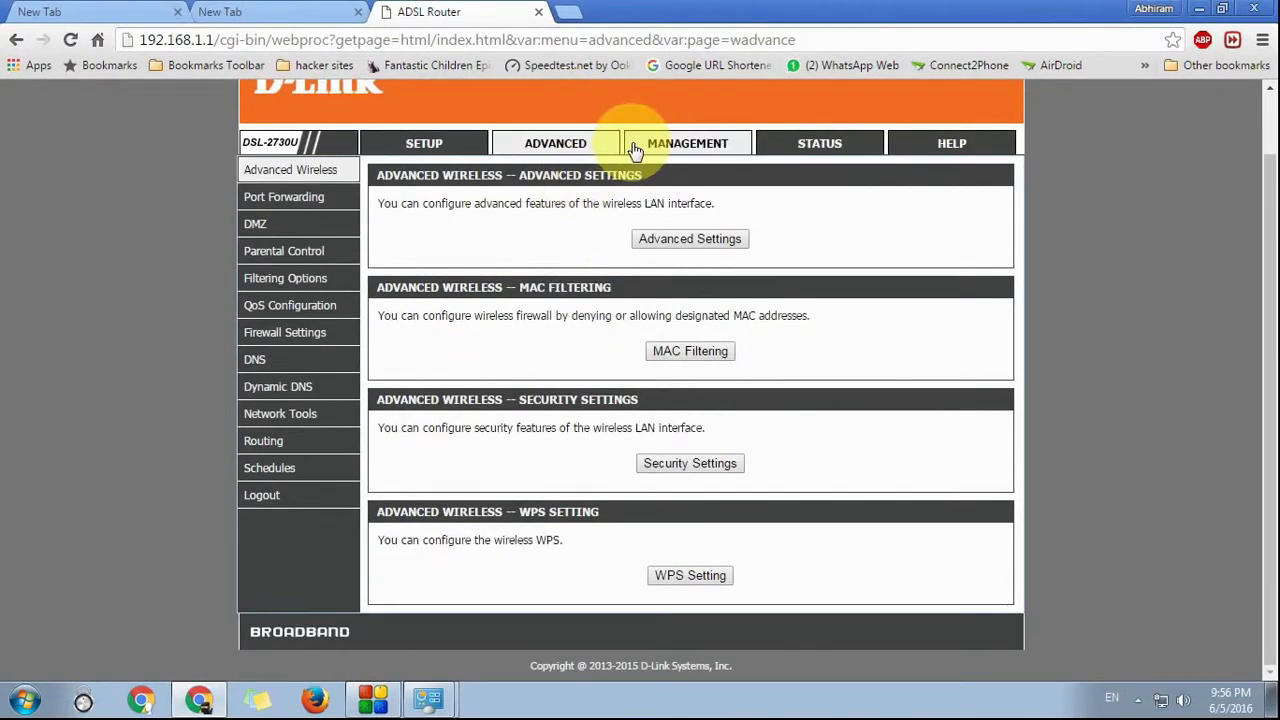
Step: Open noip.com in a new tab and go to its DUC for Windows download page
{"action": "left_click", "coordinate": [568, 13]}
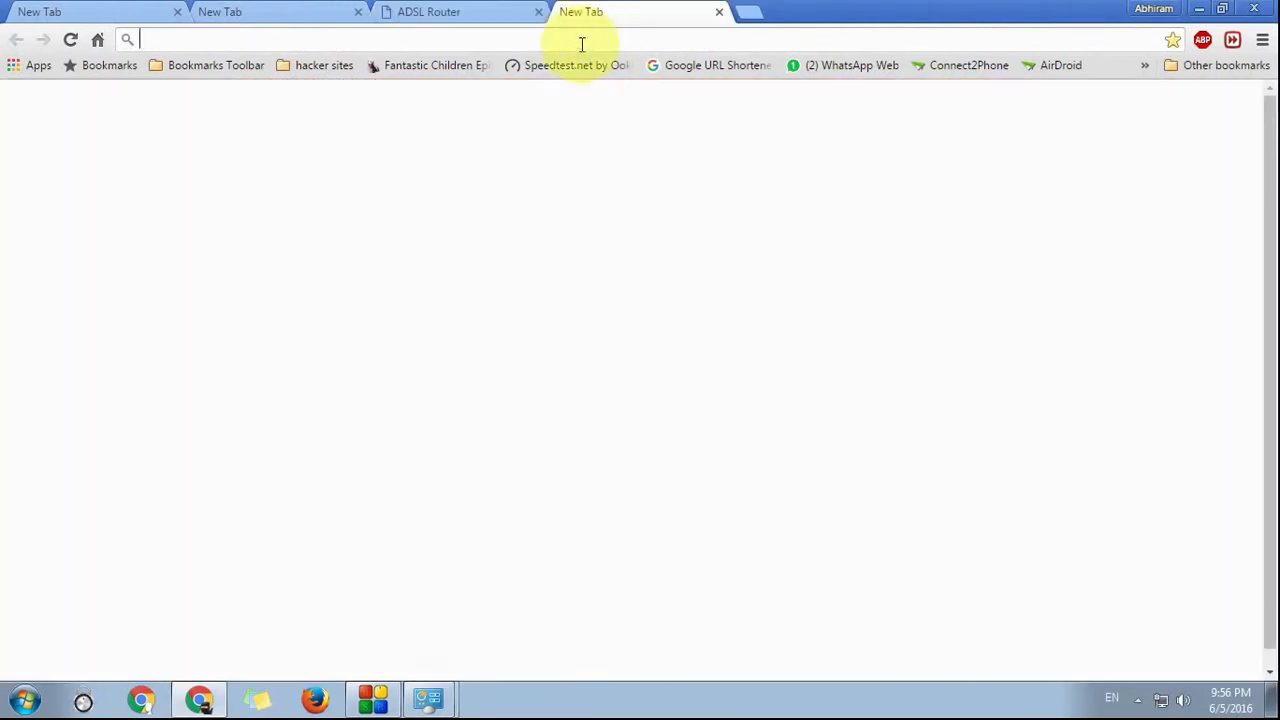
{"action": "type", "text": "noip.com"}
{"action": "key", "text": "Return"}
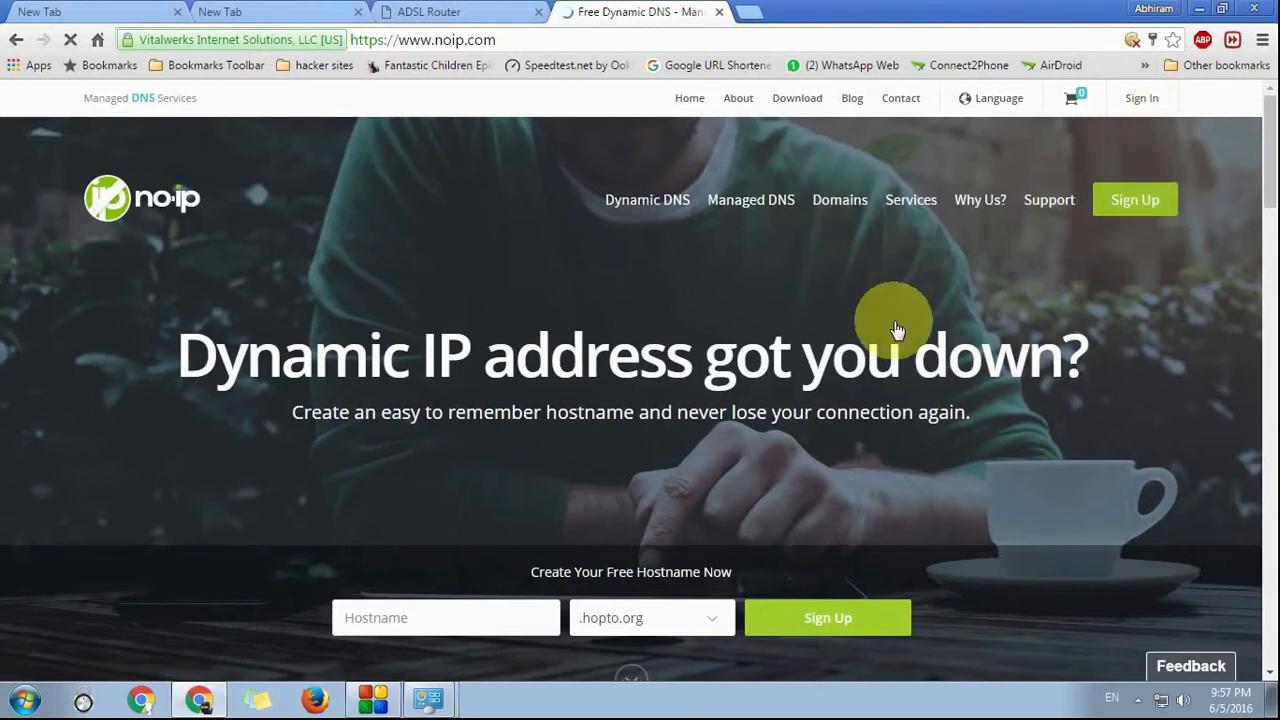
{"action": "scroll", "coordinate": [891, 325], "scroll_direction": "down", "scroll_amount": 6}
{"action": "scroll", "coordinate": [886, 331], "scroll_direction": "up", "scroll_amount": 2}
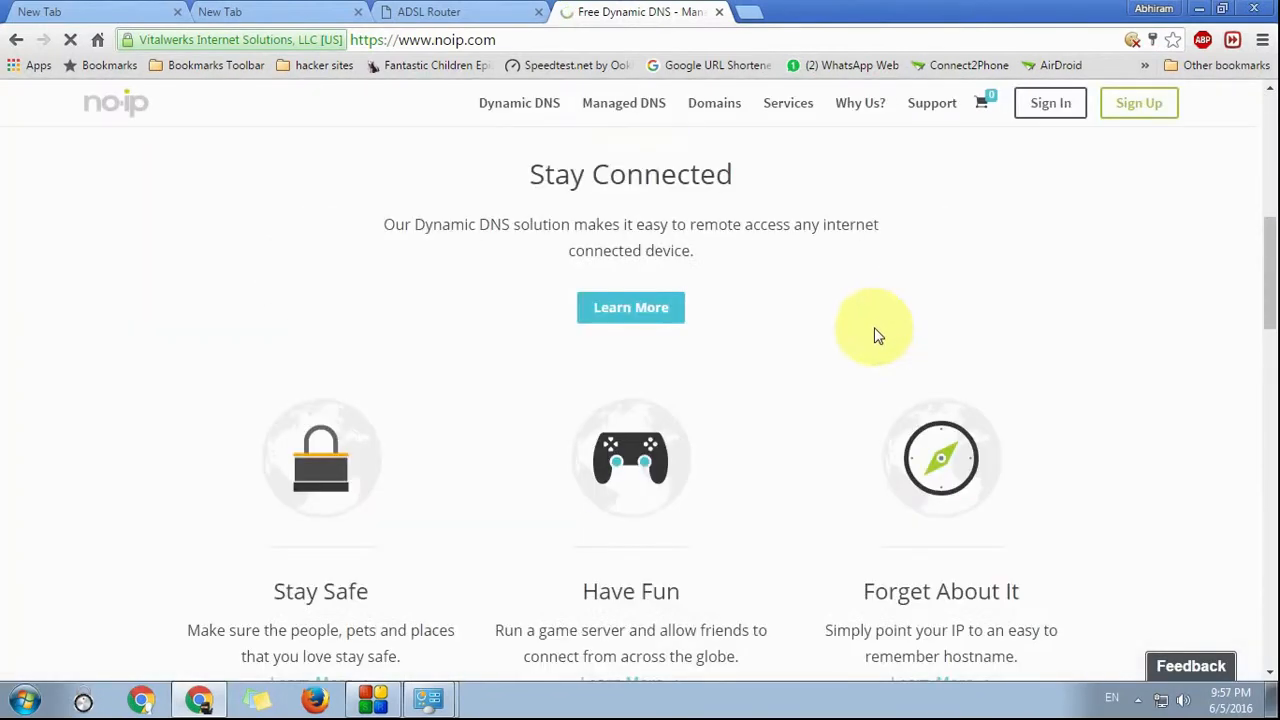
{"action": "scroll", "coordinate": [877, 335], "scroll_direction": "up", "scroll_amount": 6}
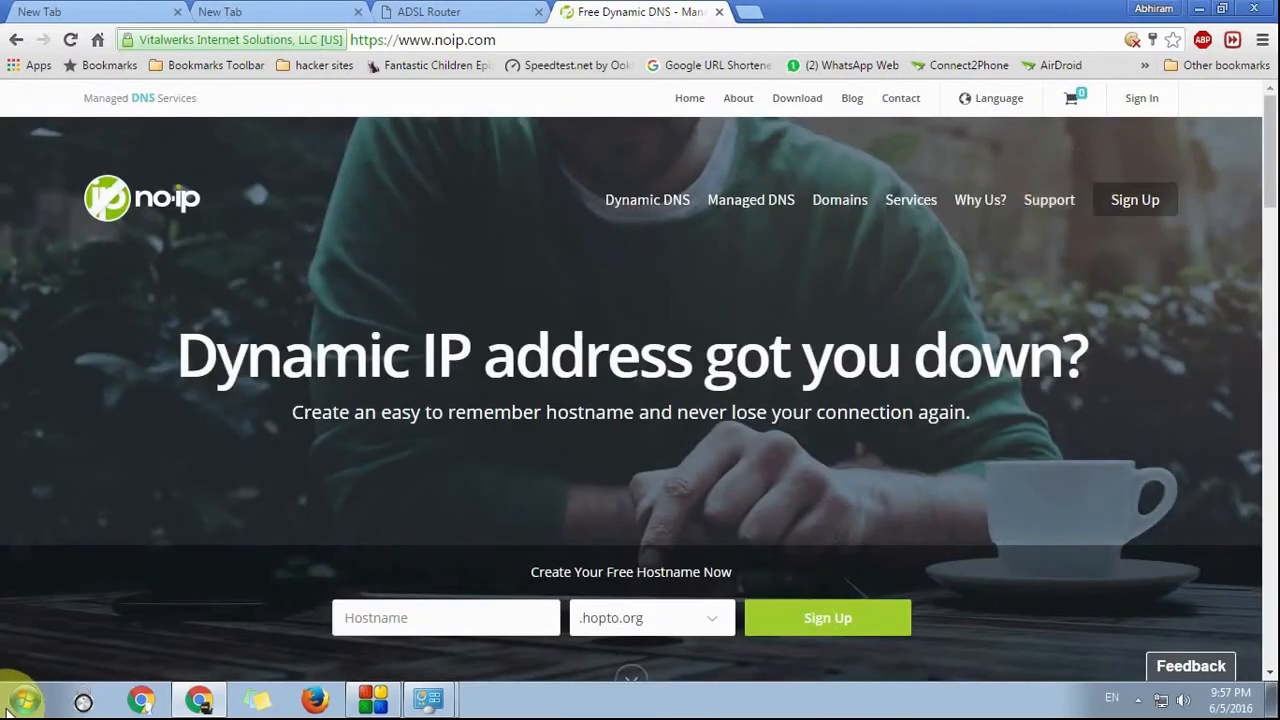
{"action": "left_click", "coordinate": [793, 99]}
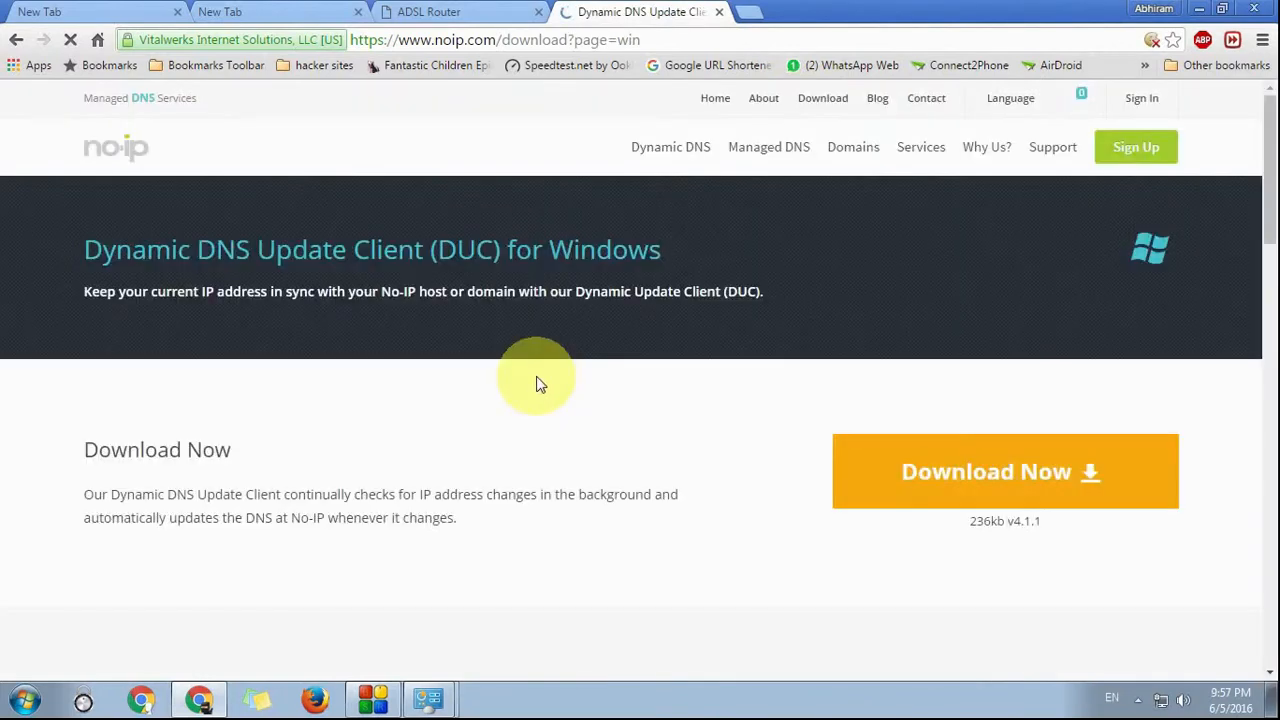
{"action": "left_click_drag", "start_coordinate": [84, 250], "coordinate": [607, 252]}
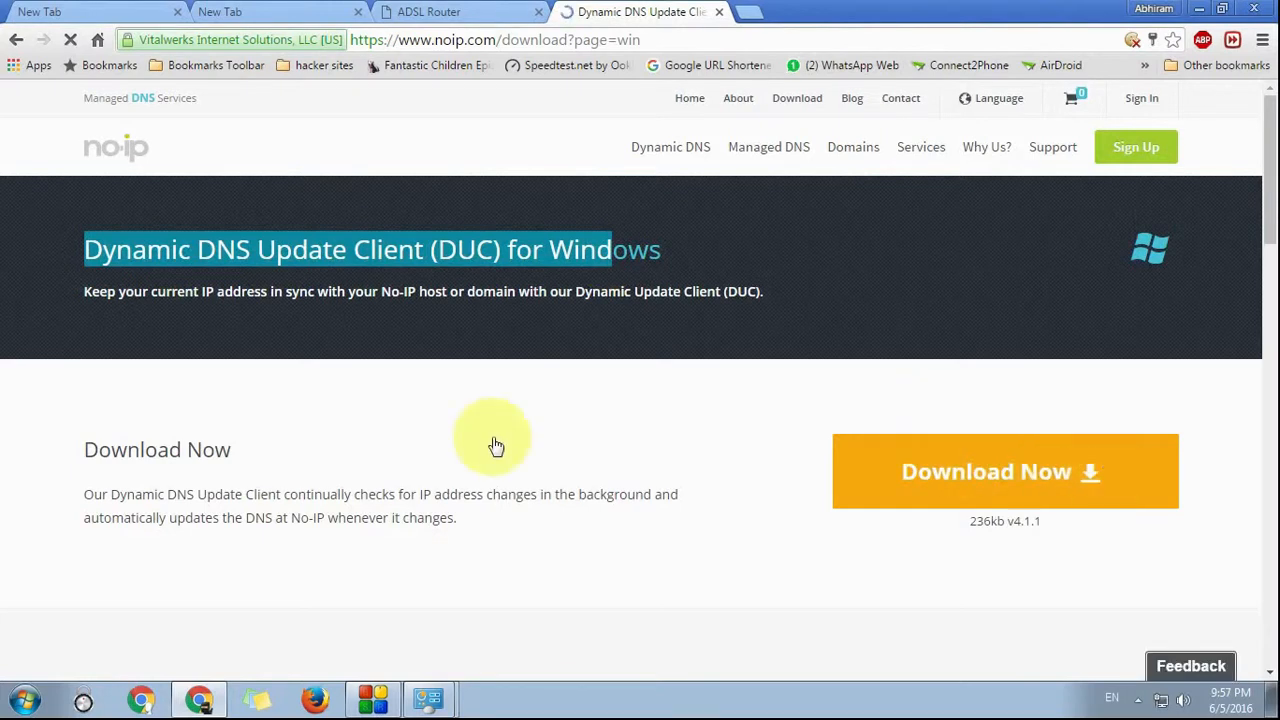
Step: Open the dlinkddns.com login page in another tab, then return to the router tab
{"action": "key", "text": "ctrl+t"}
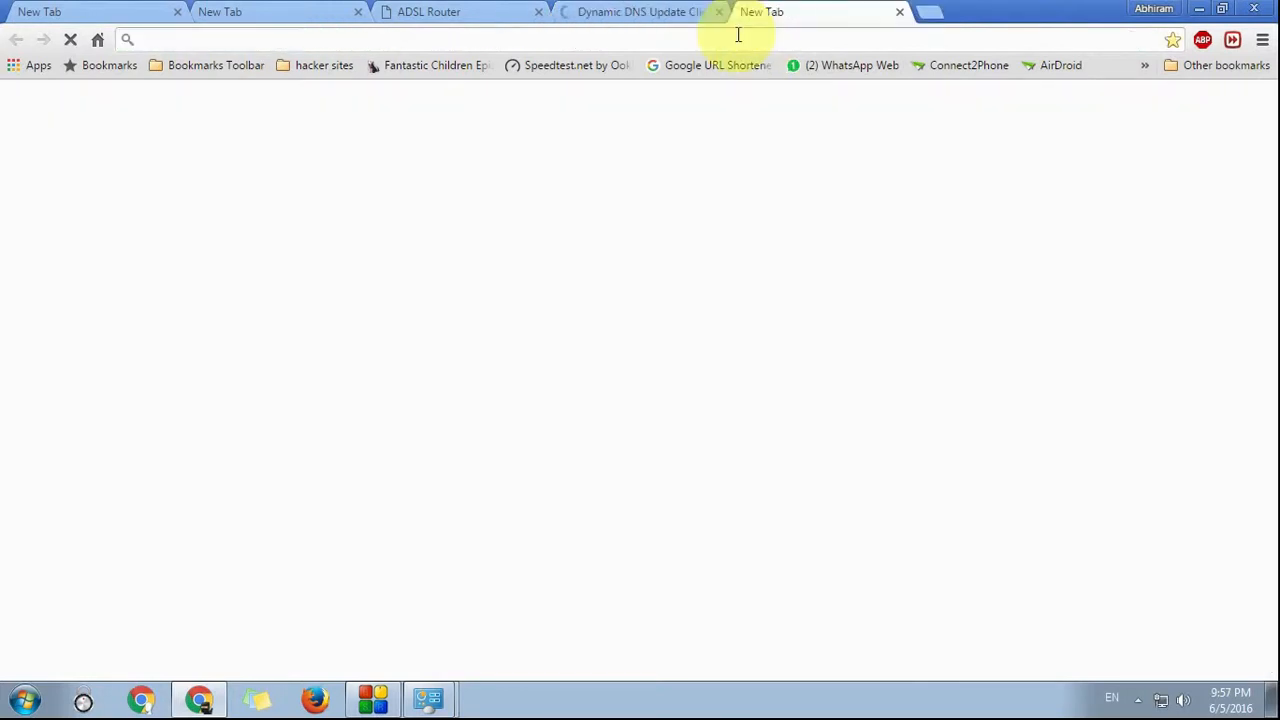
{"action": "type", "text": "dl"}
{"action": "key", "text": "Return"}
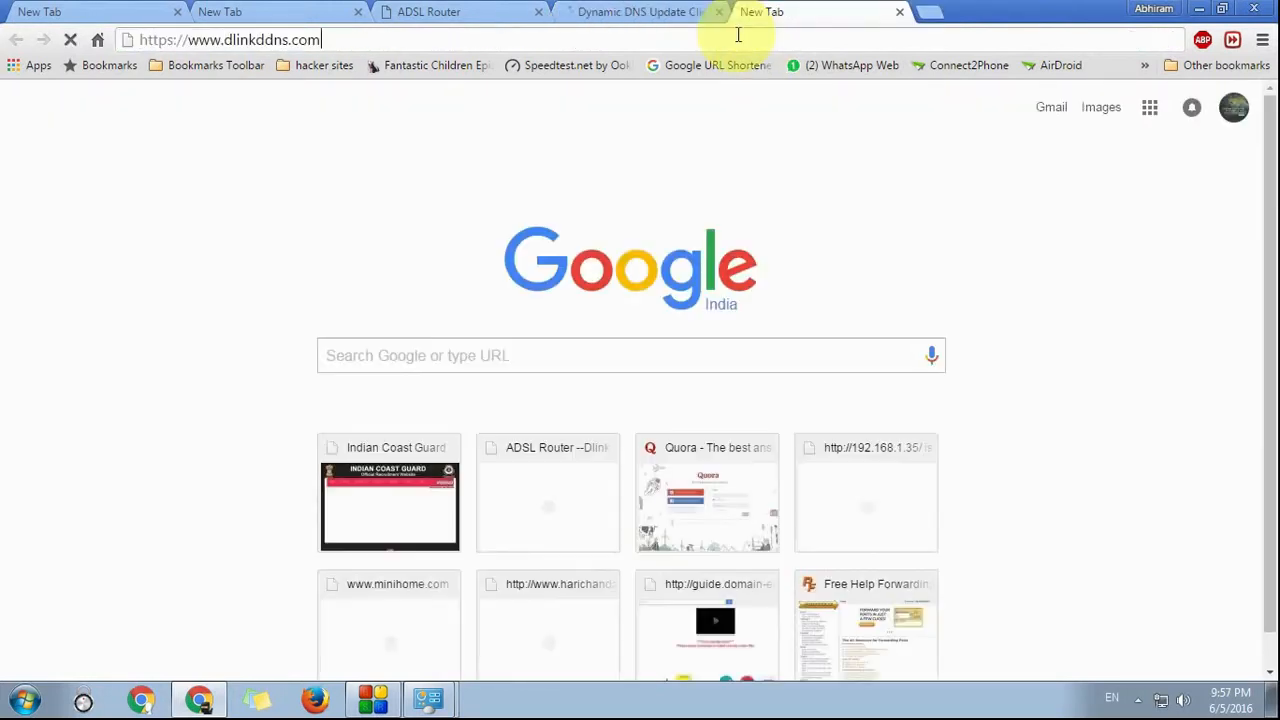
{"action": "left_click", "coordinate": [322, 39]}
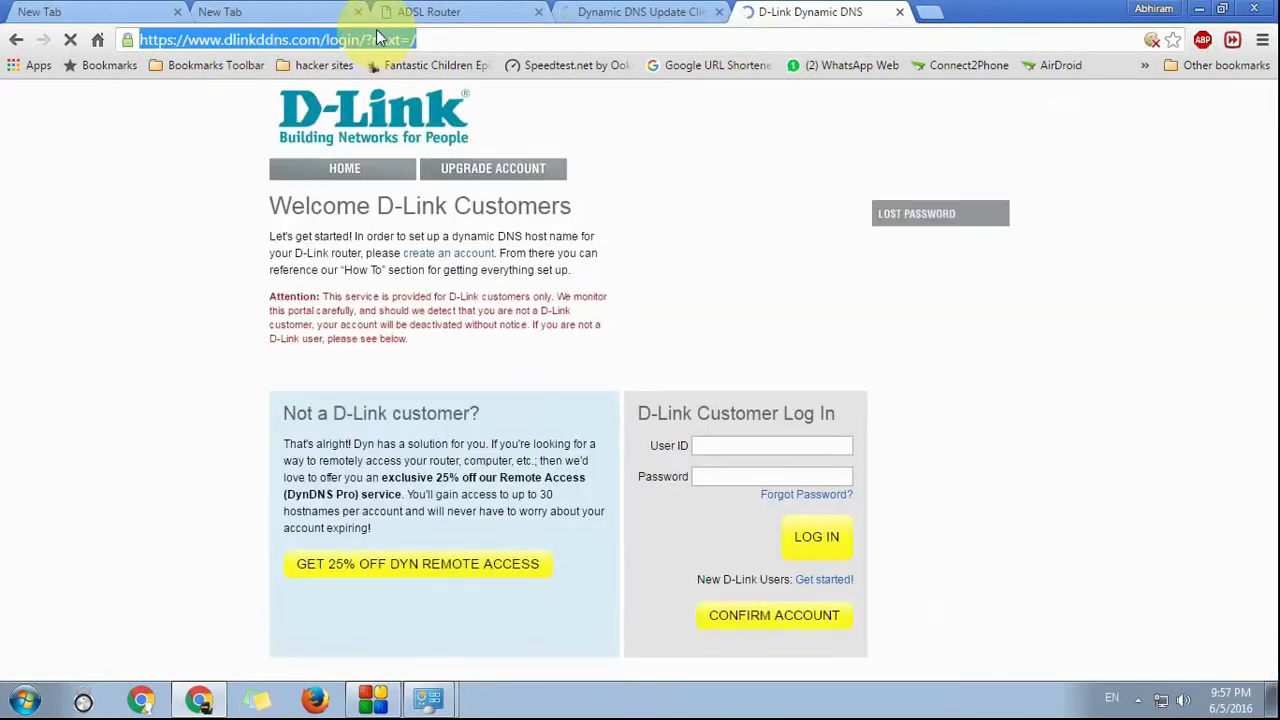
{"action": "left_click", "coordinate": [729, 477]}
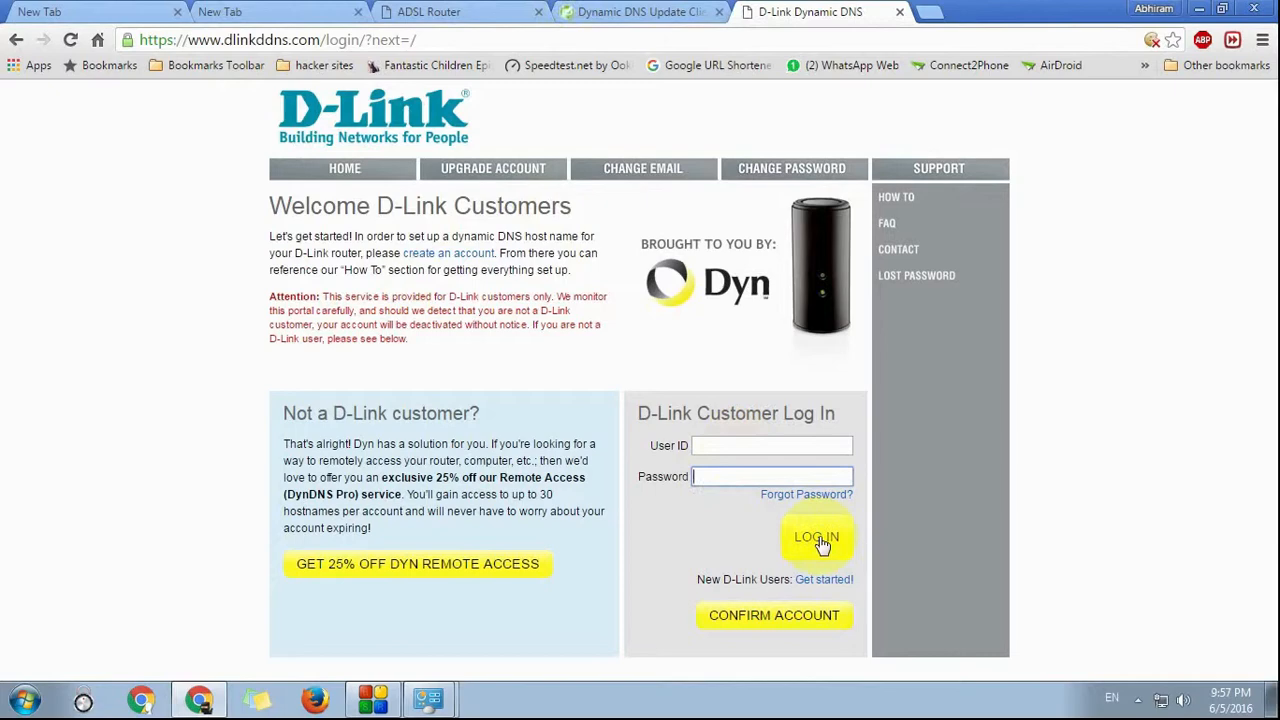
{"action": "left_click", "coordinate": [470, 12]}
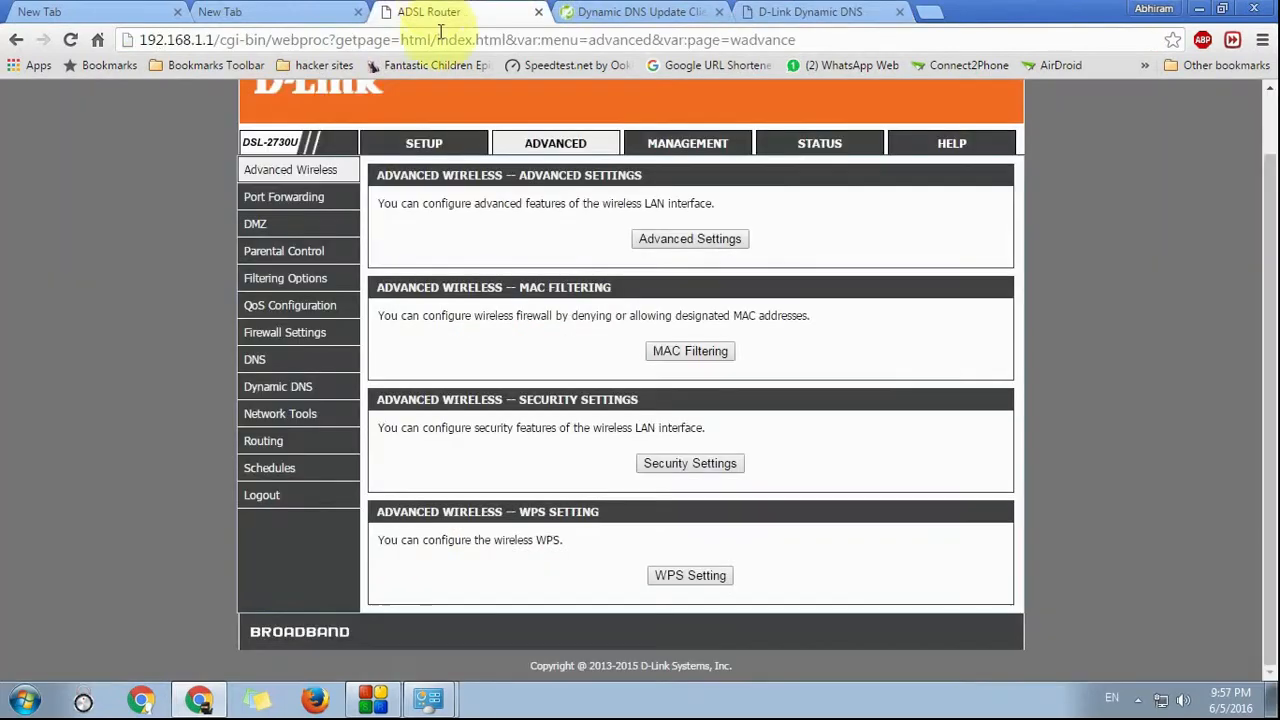
Step: Try the Dynamic DNS add form with dlinkddns.com and hostname YOURHOSTNAME, then cancel without adding
{"action": "left_click", "coordinate": [269, 386]}
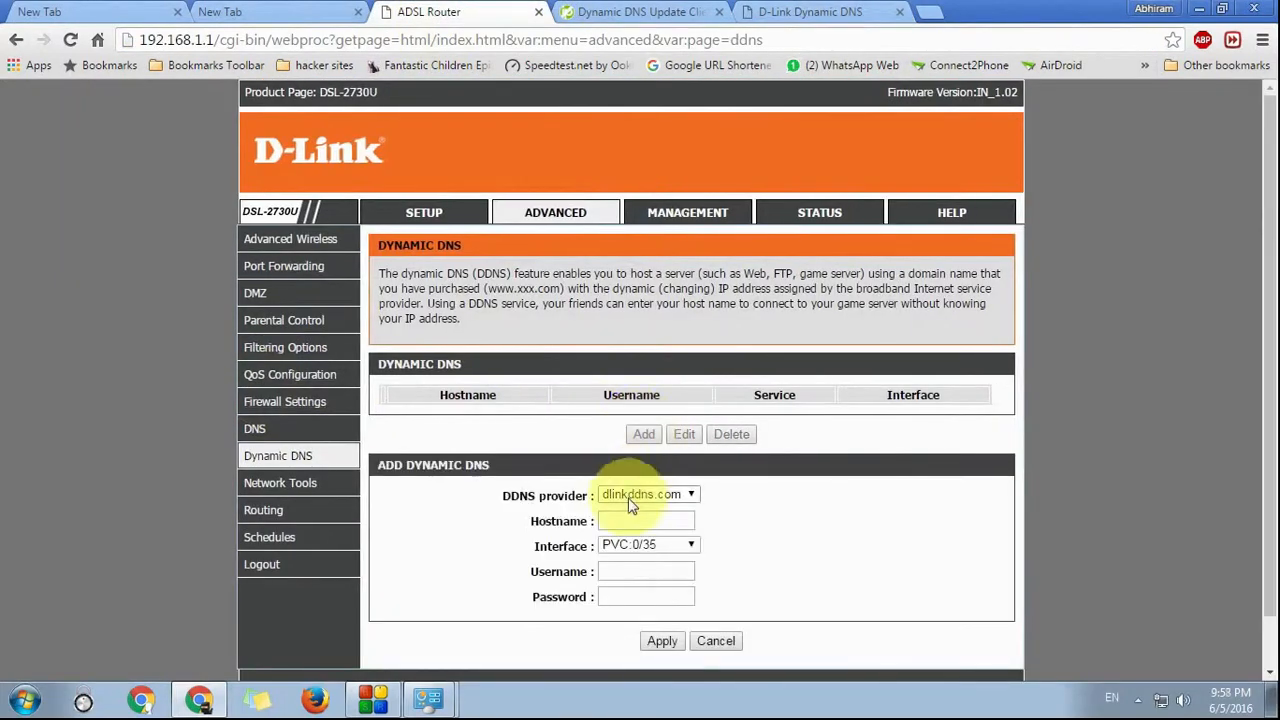
{"action": "left_click", "coordinate": [675, 494]}
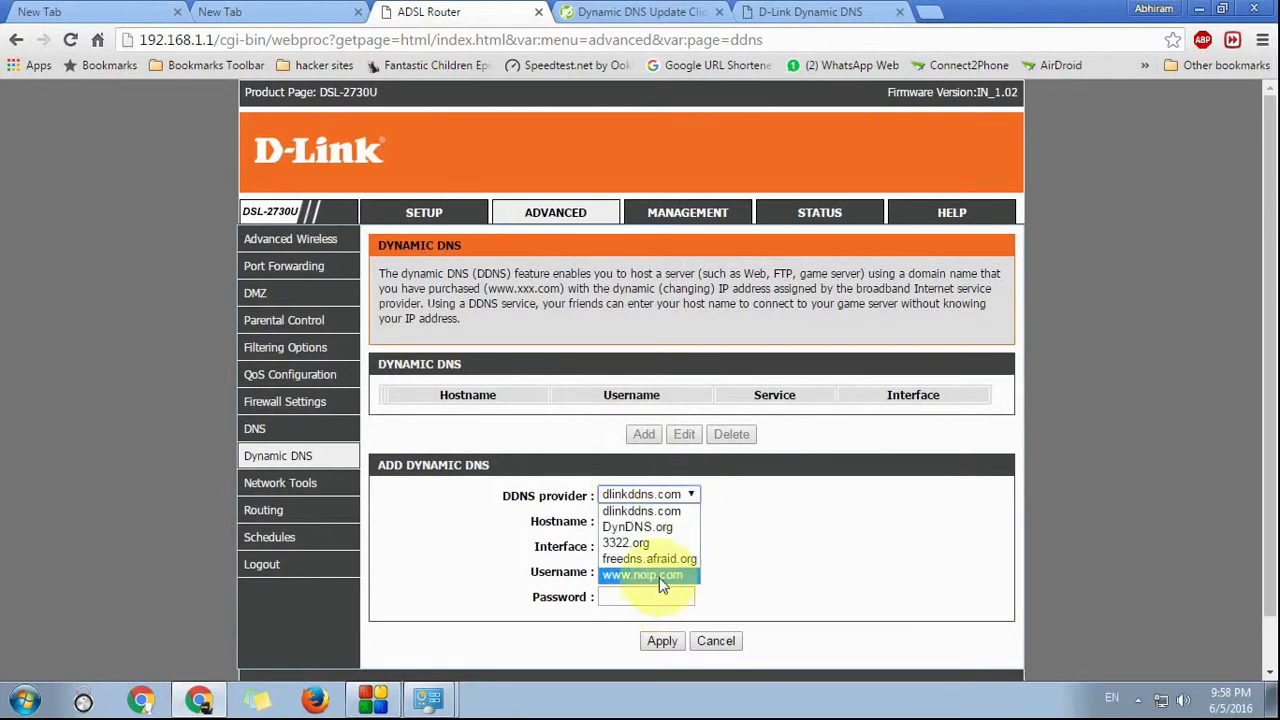
{"action": "left_click", "coordinate": [651, 521]}
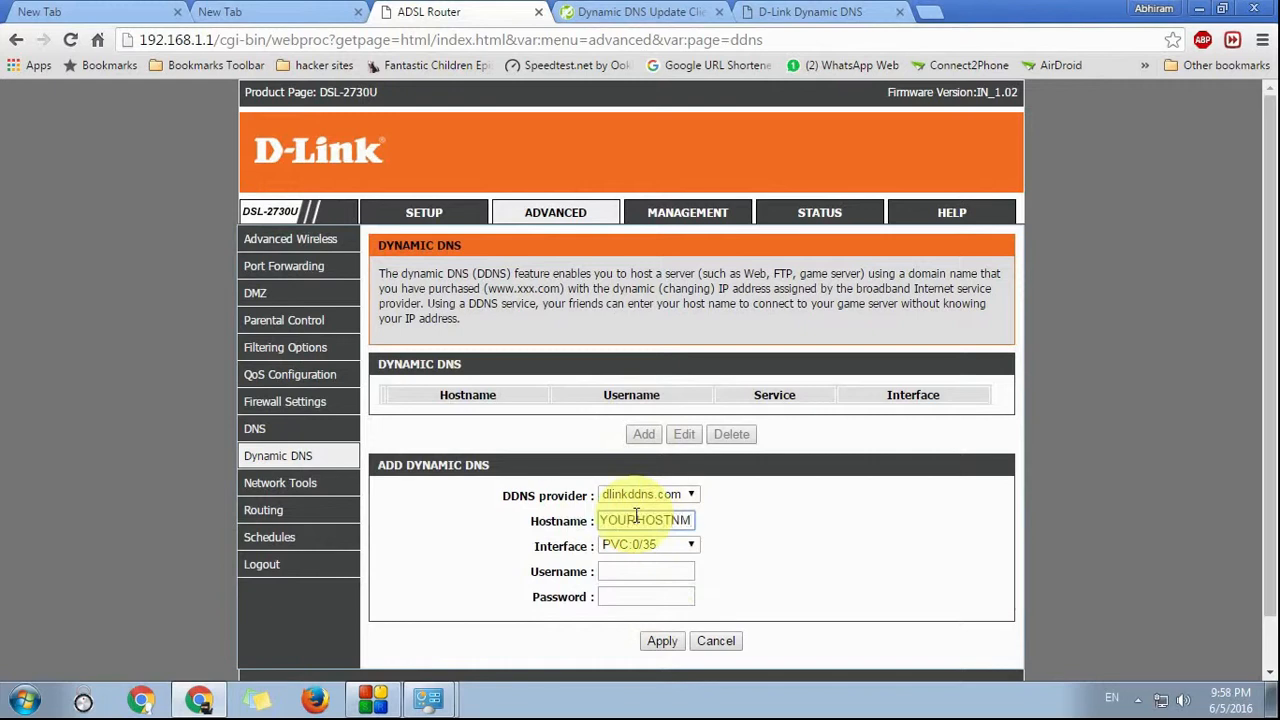
{"action": "type", "text": "YOURHOSTNAME"}
{"action": "key", "text": "ctrl+a"}
{"action": "key", "text": "BackSpace"}
{"action": "left_click", "coordinate": [664, 571]}
{"action": "left_click", "coordinate": [660, 597]}
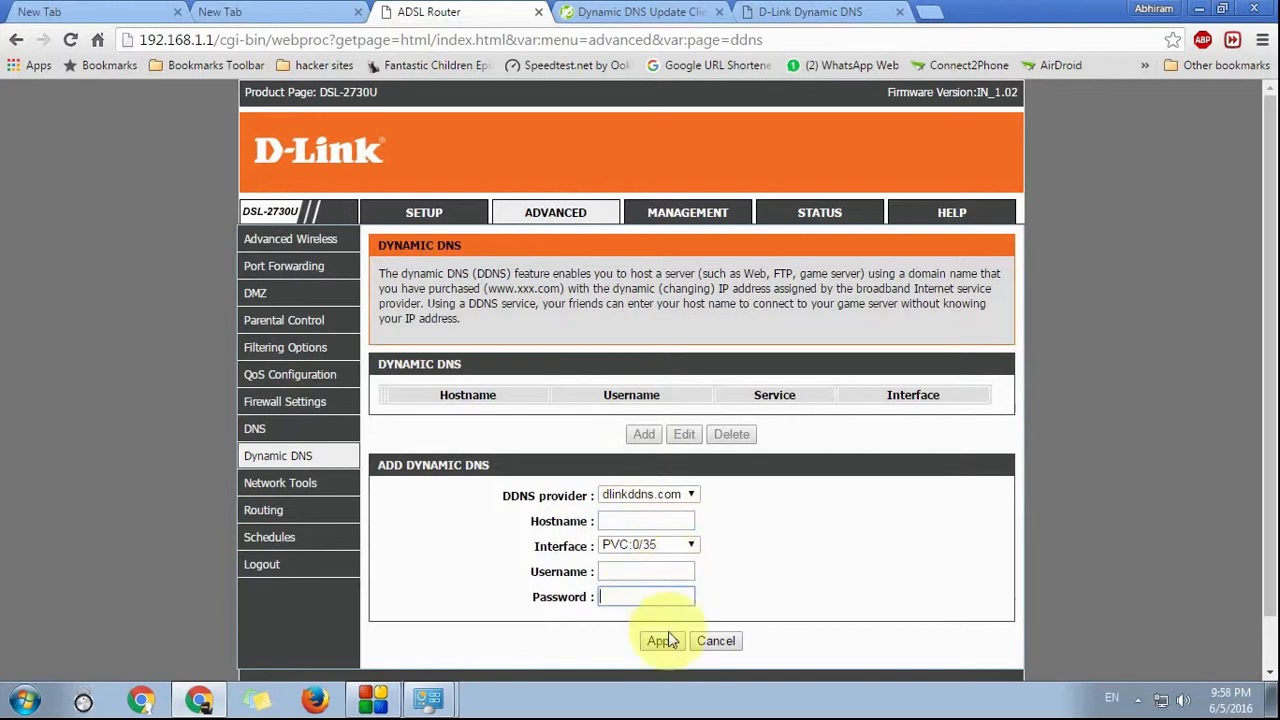
{"action": "left_click", "coordinate": [715, 643]}
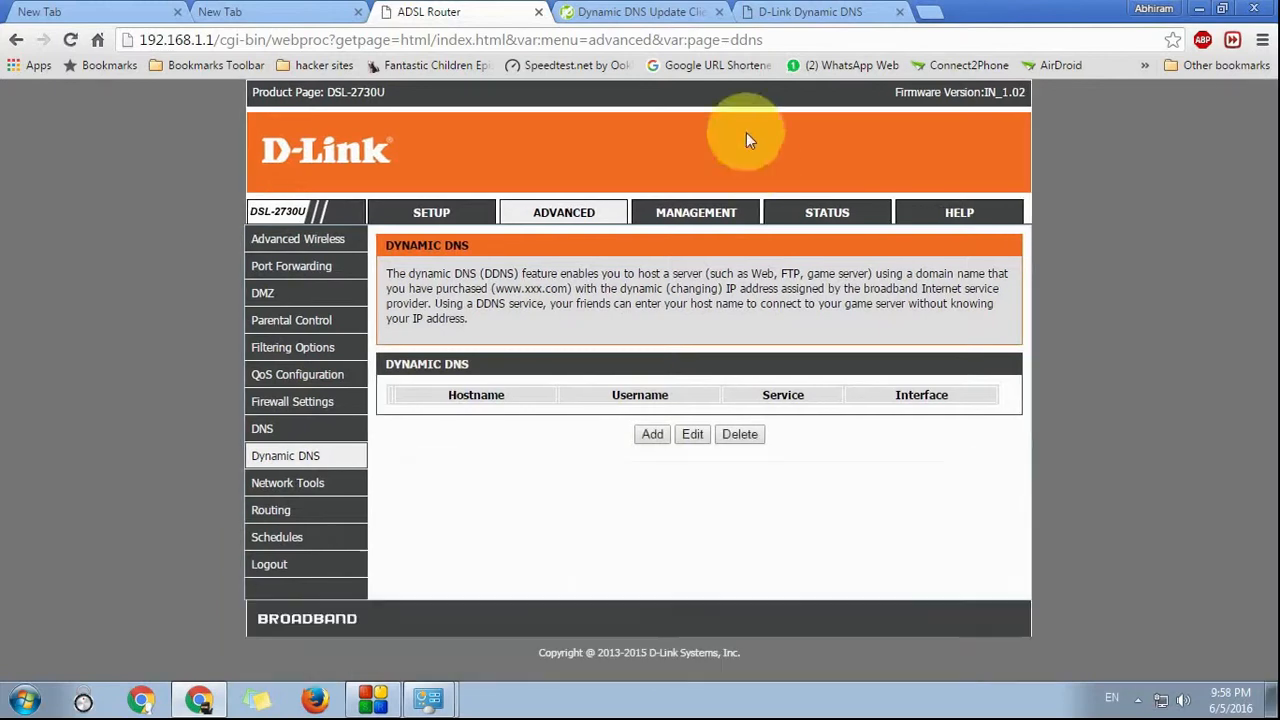
{"action": "left_click", "coordinate": [623, 14]}
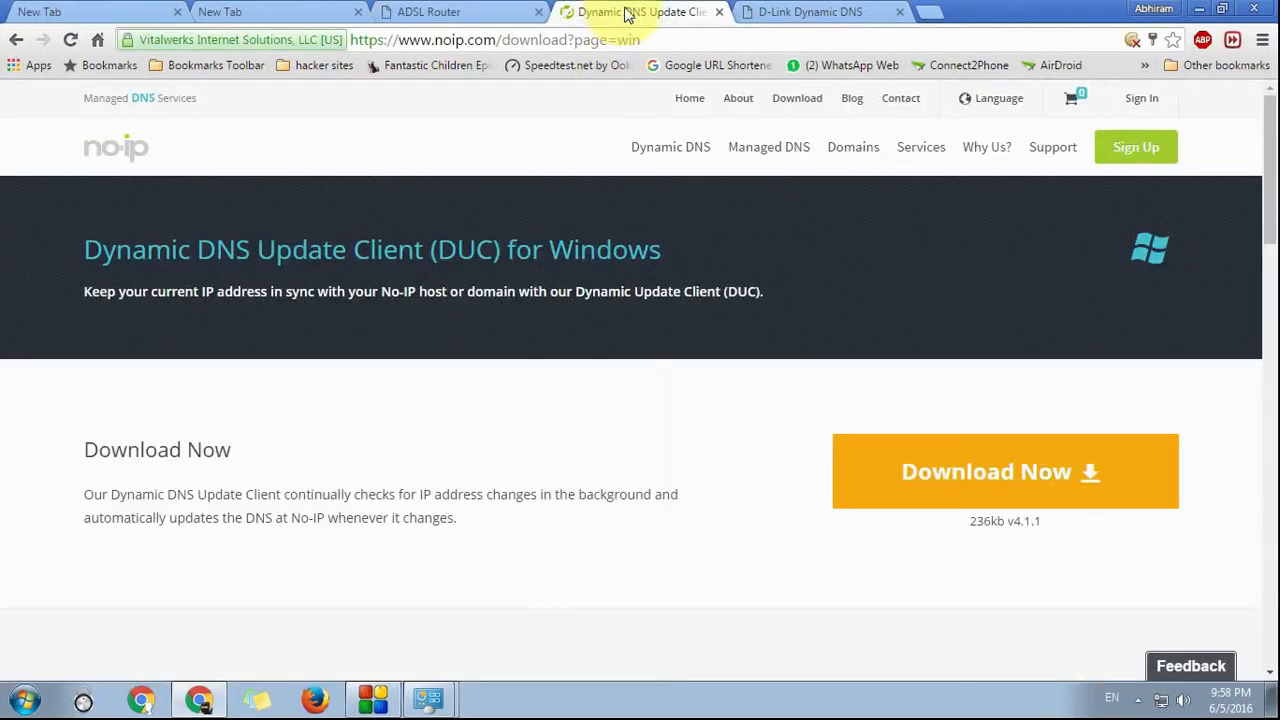
Step: Launch No-IP DUC from the Start menu to see IP 117.216.16.182, then close it and the network dialogs
{"action": "left_click", "coordinate": [810, 11]}
{"action": "left_click", "coordinate": [1274, 700]}
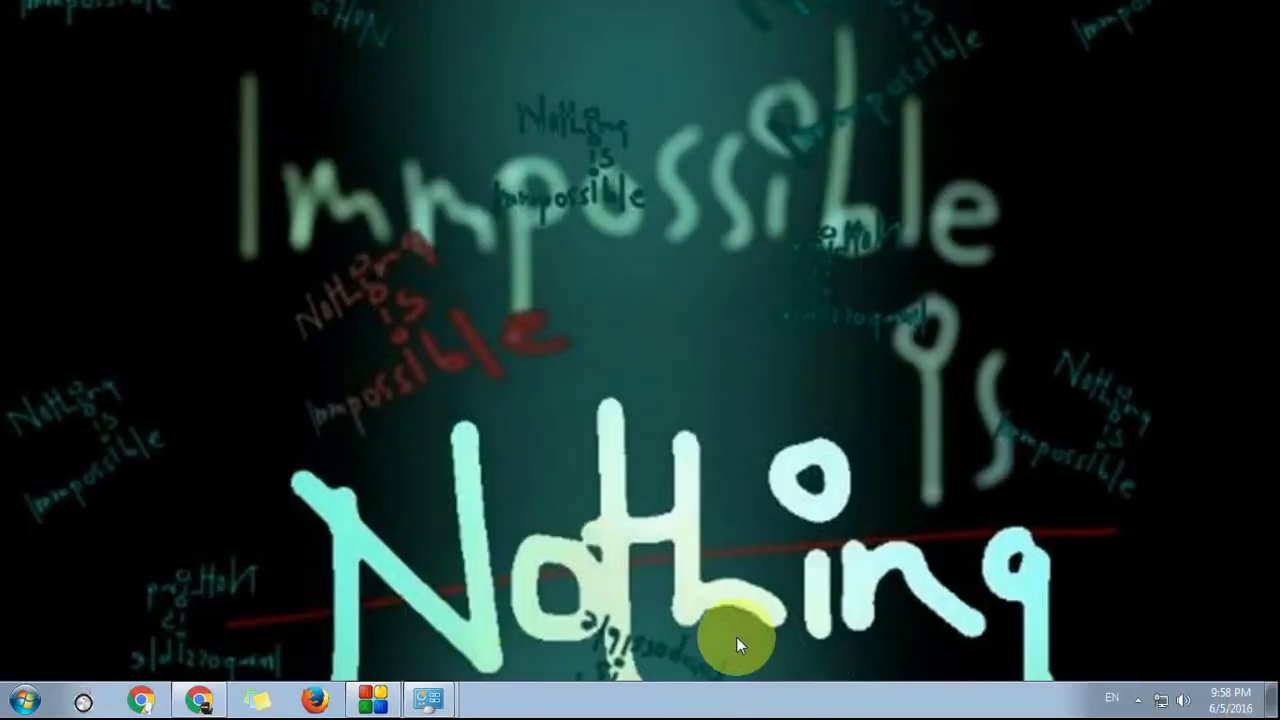
{"action": "left_click", "coordinate": [24, 700]}
{"action": "left_click", "coordinate": [88, 482]}
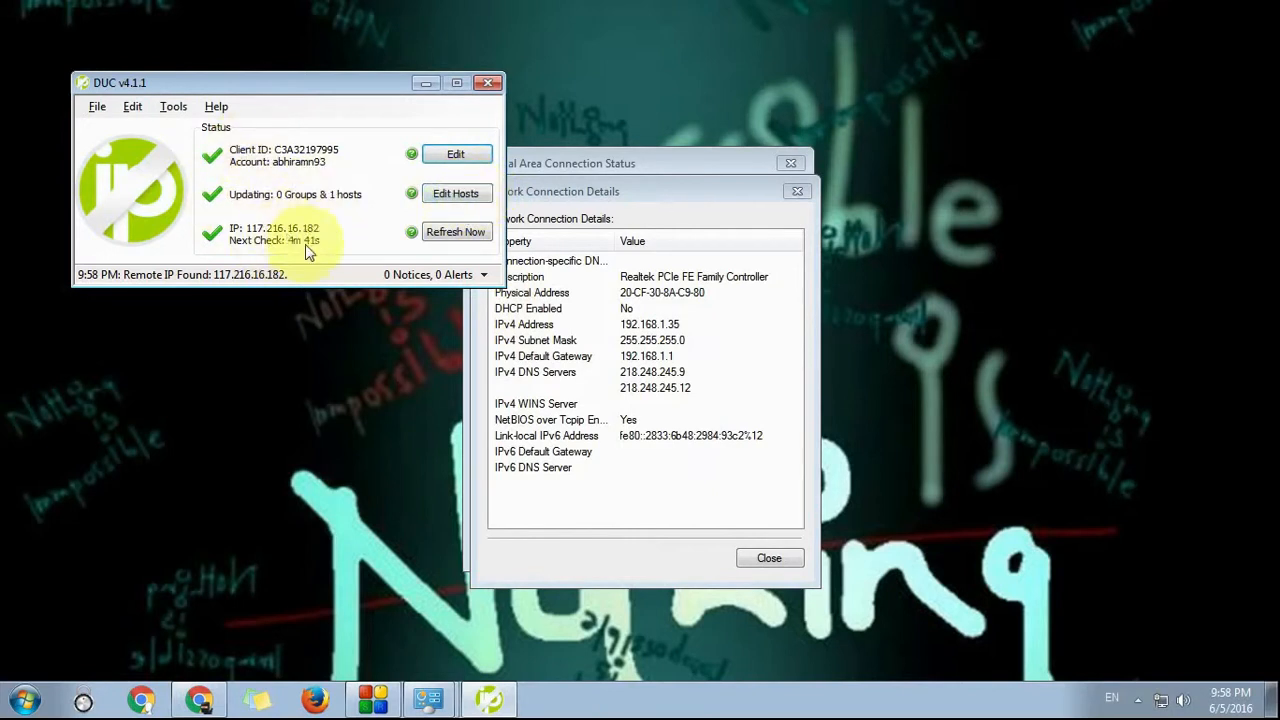
{"action": "left_click", "coordinate": [488, 82]}
{"action": "left_click", "coordinate": [785, 190]}
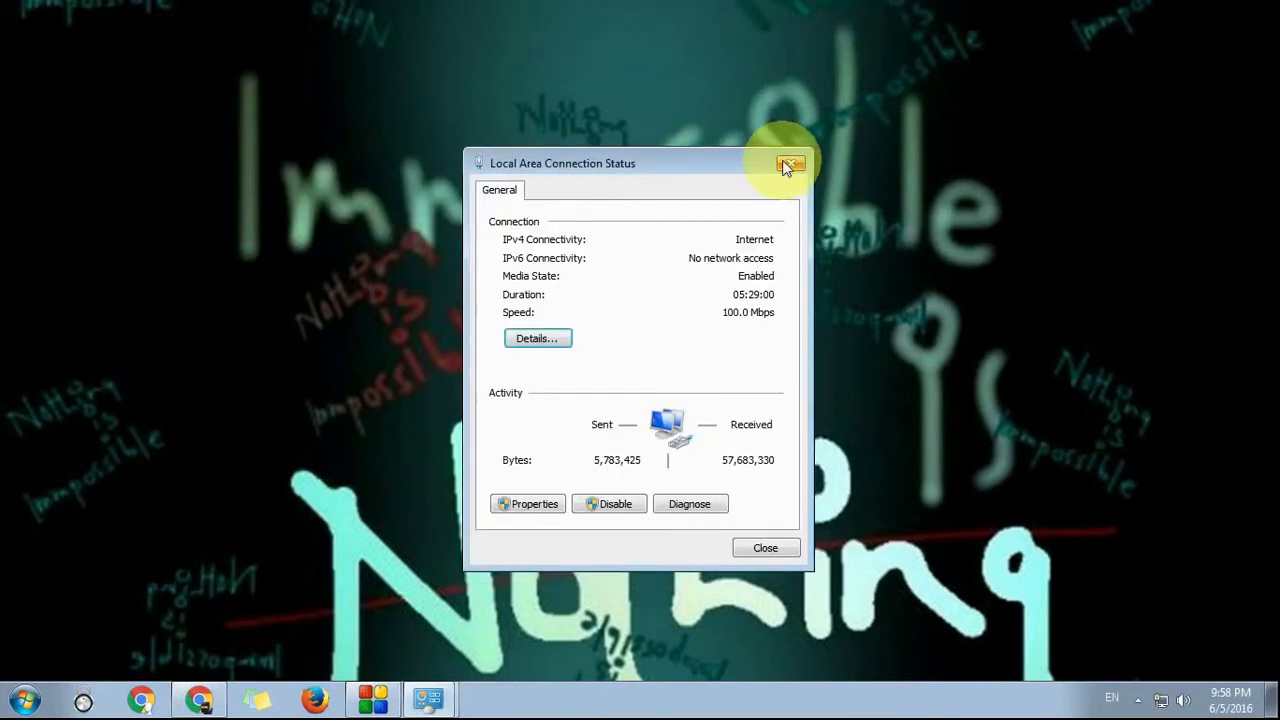
{"action": "left_click", "coordinate": [791, 163]}
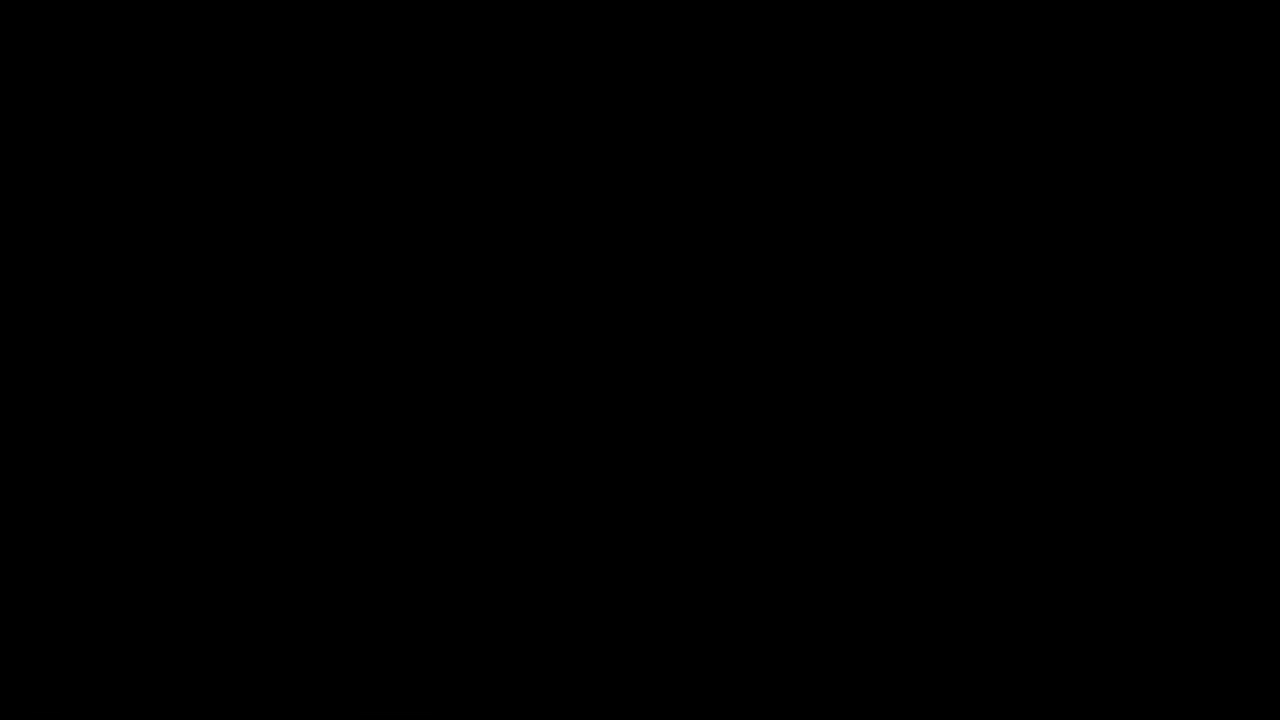